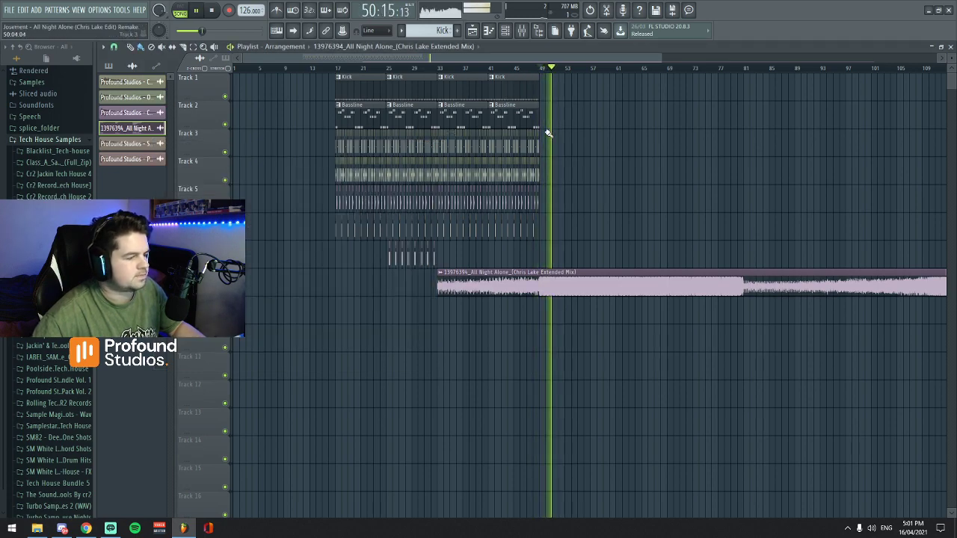
# Play short sections of the remake from bar 18 and the reference track from bar 49 to compare them.
pyautogui.press('space')
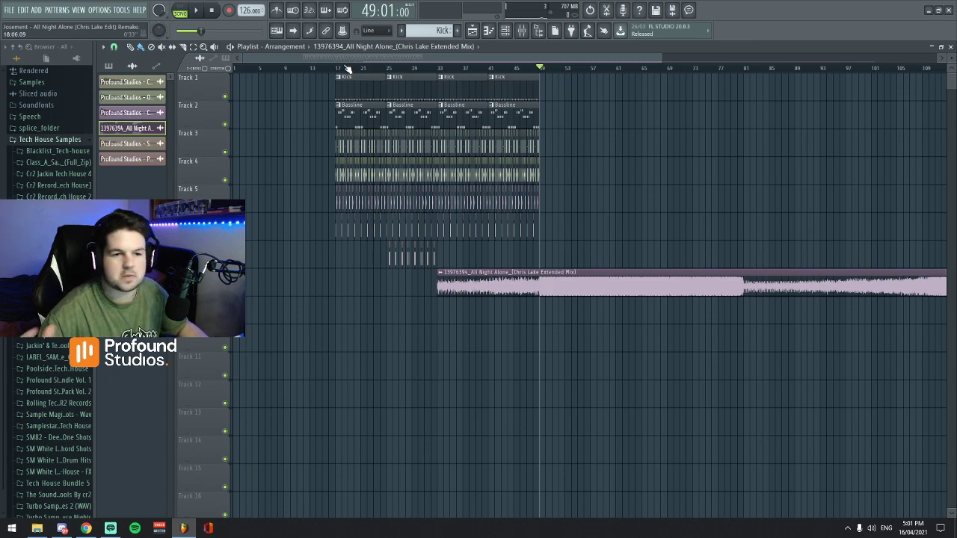
pyautogui.click(347, 69)
pyautogui.press('space')
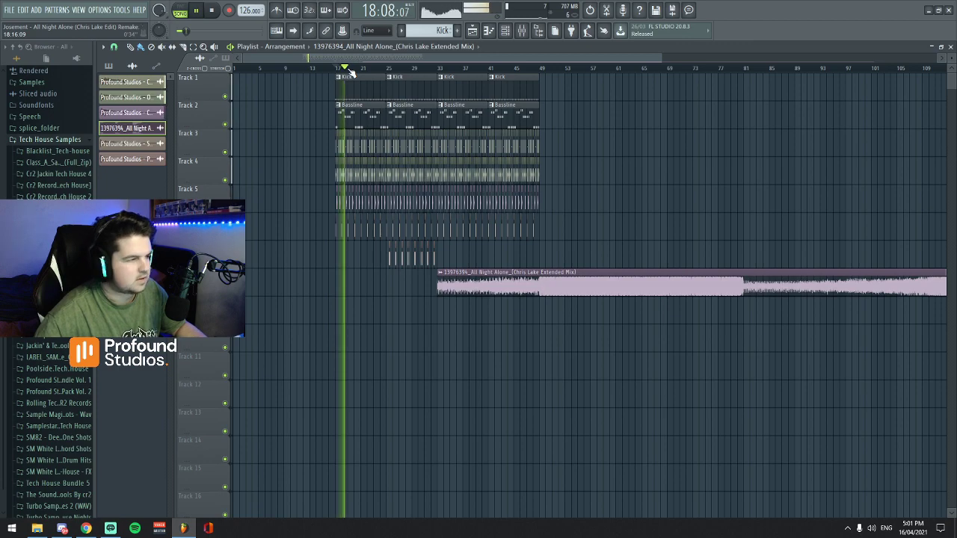
pyautogui.press('space')
pyautogui.click(543, 69)
pyautogui.press('space')
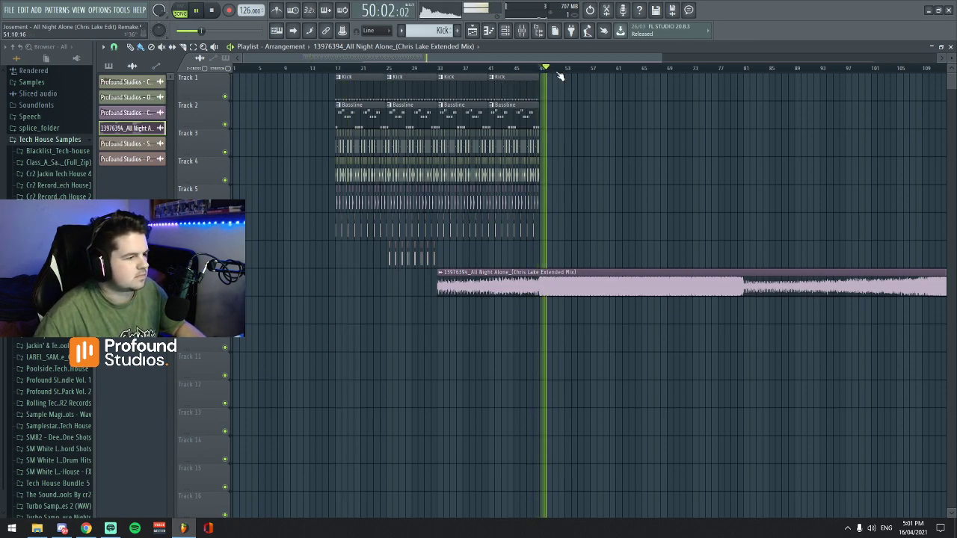
pyautogui.press('space')
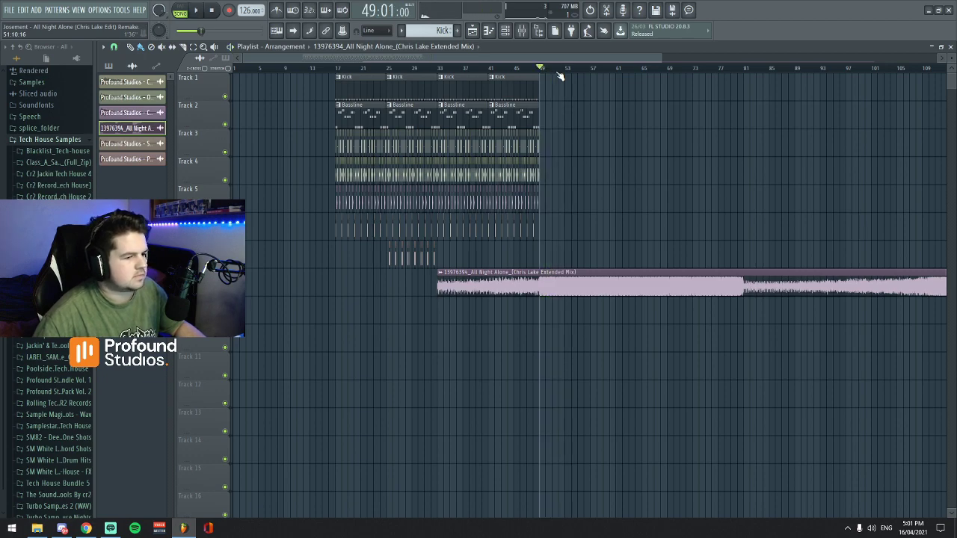
# Mute the reference audio track and move its clip earlier so the drop lines up with bar 17.
pyautogui.click(225, 291)
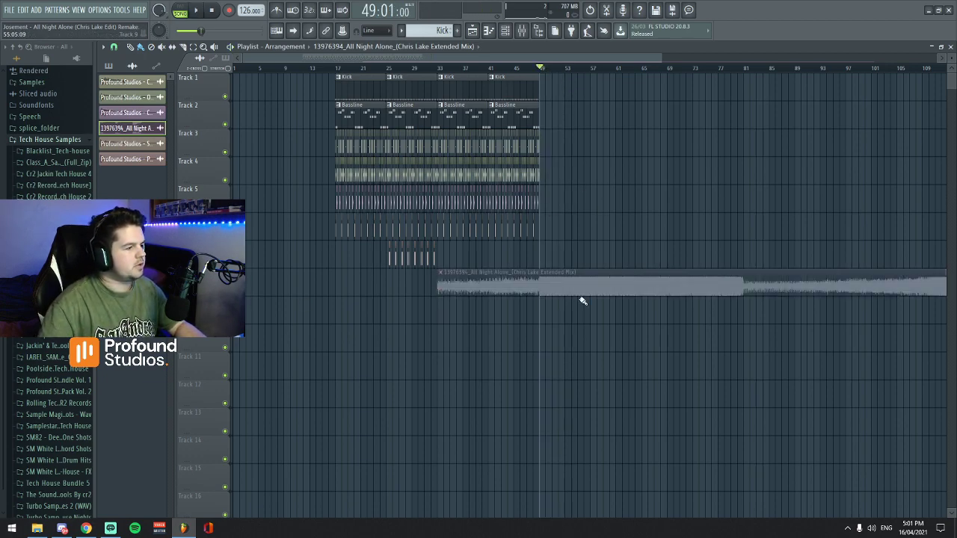
pyautogui.moveTo(572, 283); pyautogui.dragTo(337, 295)
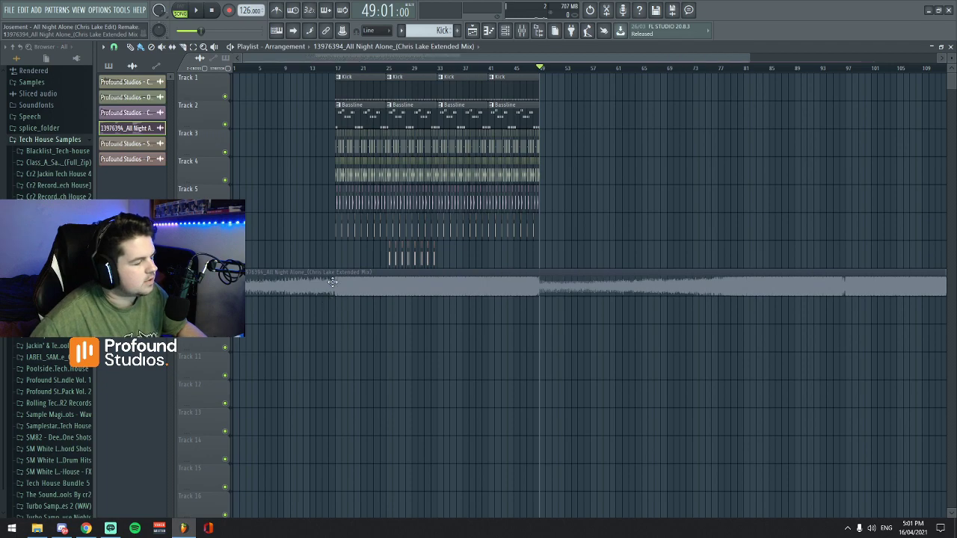
# Show the unsorted channels in the channel rack and clone the Mid Bass 1 channel.
pyautogui.click(506, 32)
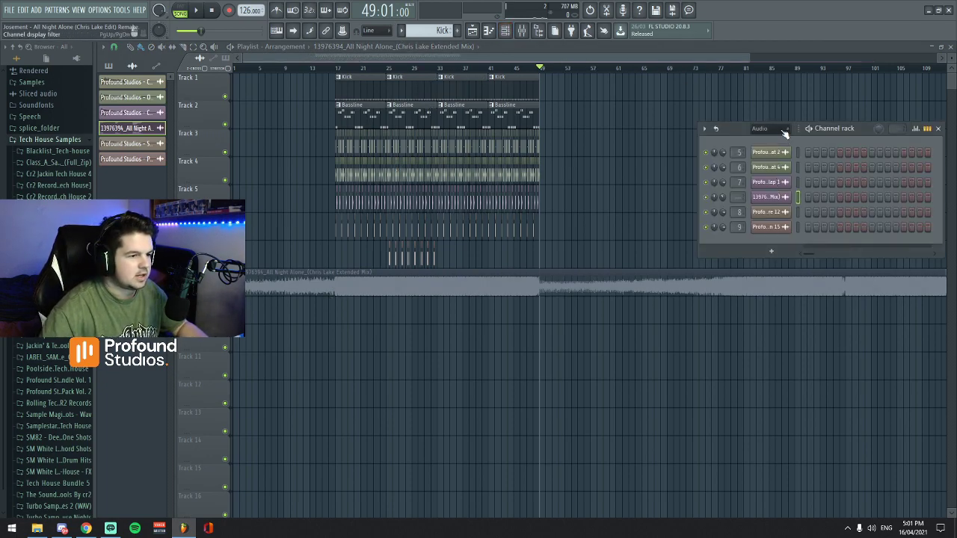
pyautogui.click(767, 161)
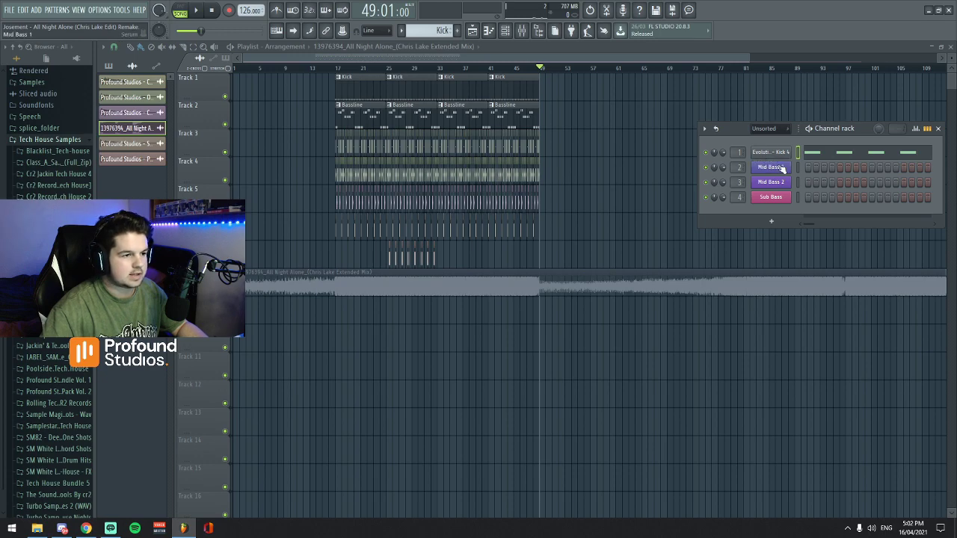
pyautogui.moveTo(745, 130); pyautogui.dragTo(727, 117)
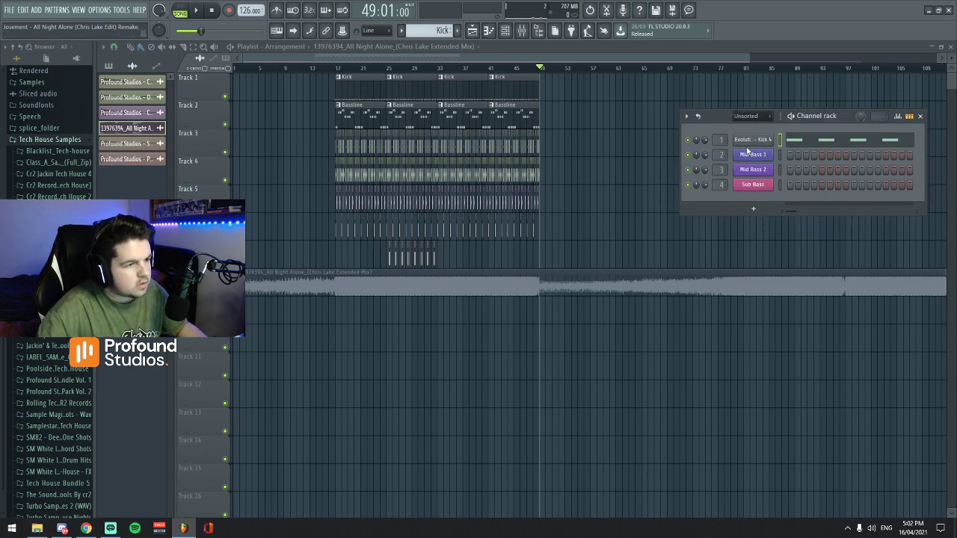
pyautogui.click(752, 155)
pyautogui.click(786, 106)
pyautogui.rightClick(755, 155)
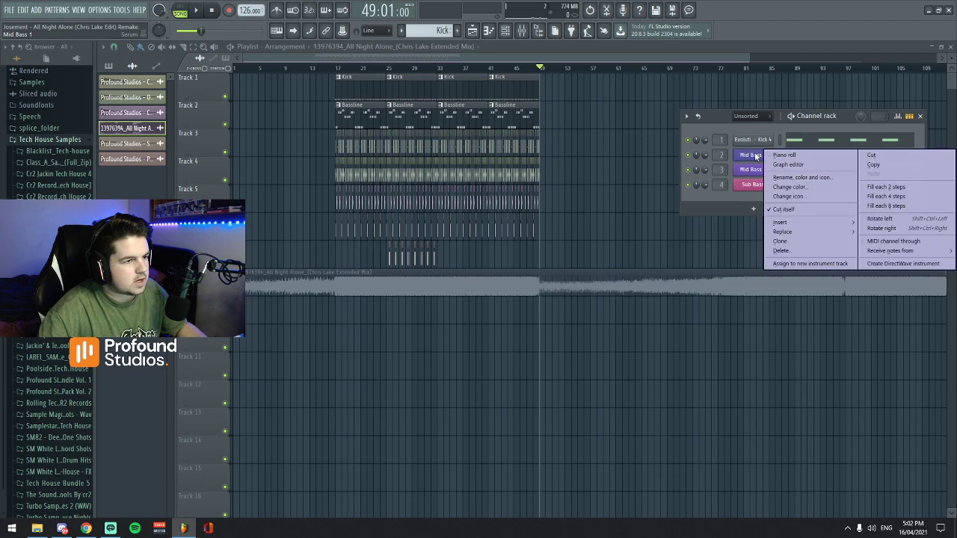
pyautogui.click(780, 240)
pyautogui.click(800, 120)
# Open the cloned channel Mid Bass 1 #2 and reset its Serum patch to the Init preset.
pyautogui.click(760, 170)
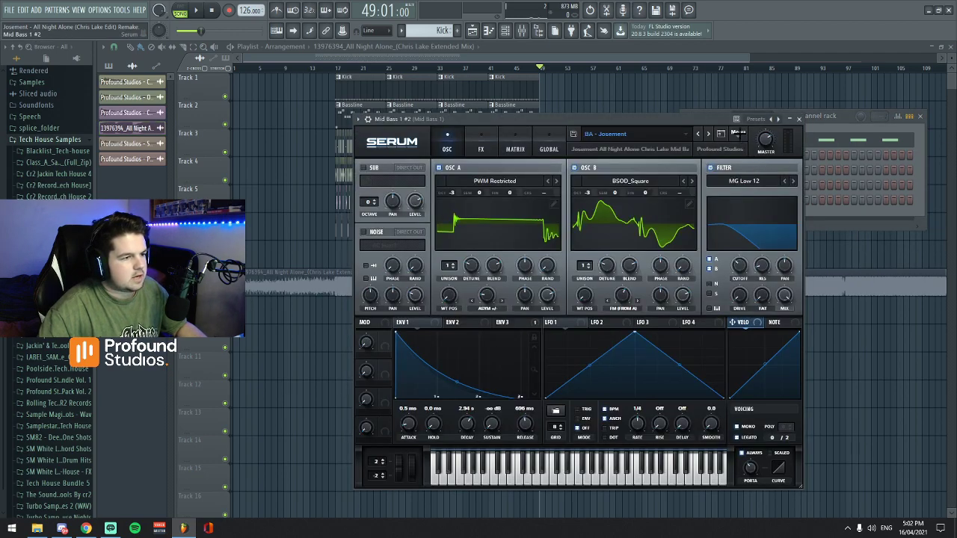
pyautogui.click(738, 133)
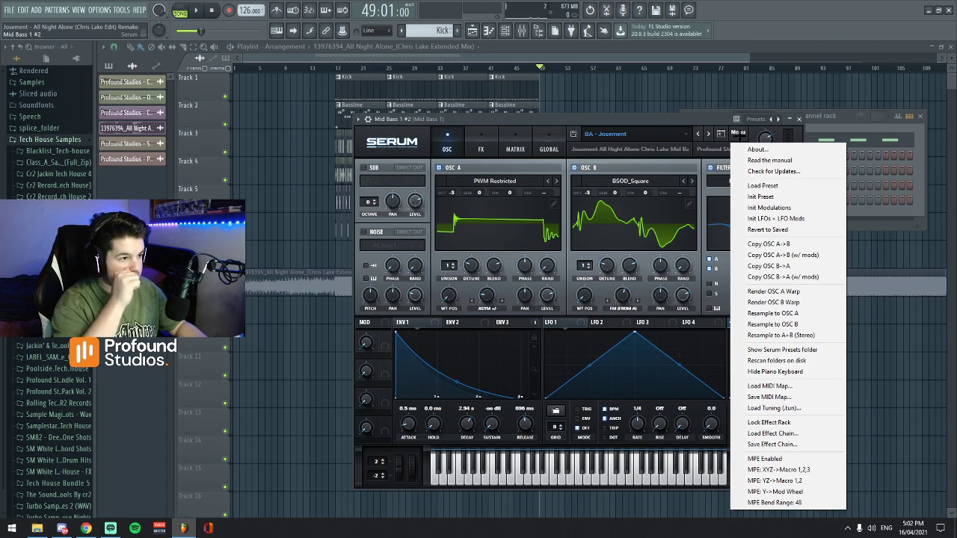
pyautogui.click(753, 197)
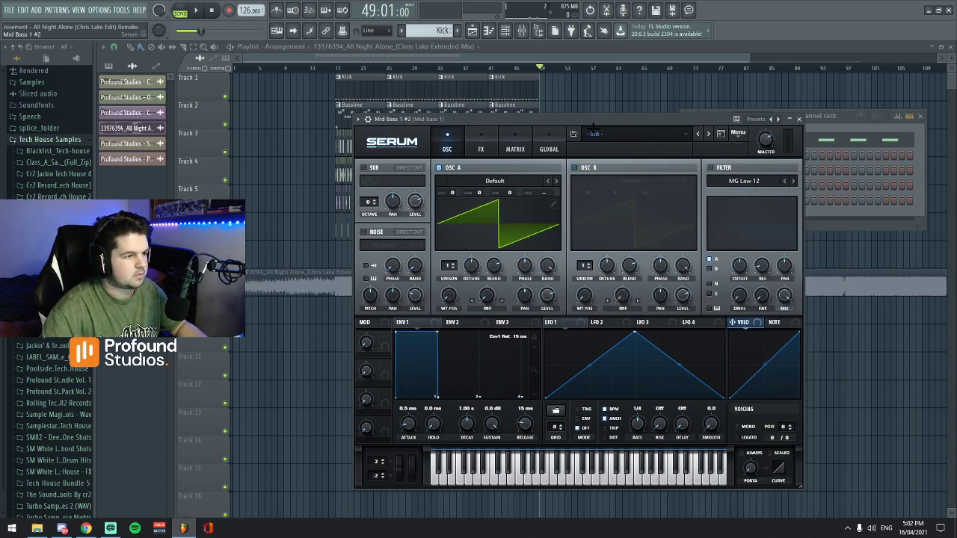
# Turn on oscillator B and set the octave of both oscillators to -3.
pyautogui.click(574, 167)
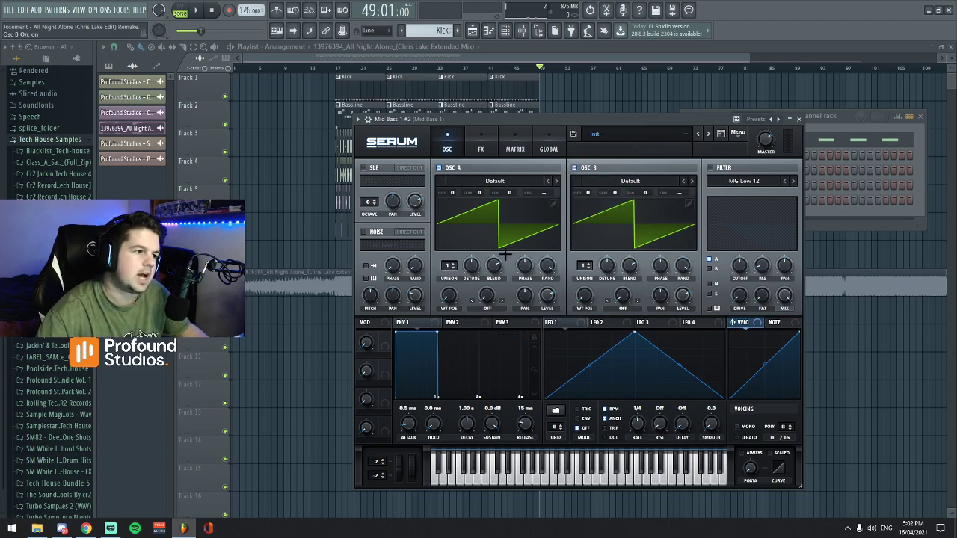
pyautogui.moveTo(451, 192); pyautogui.dragTo(451, 196)
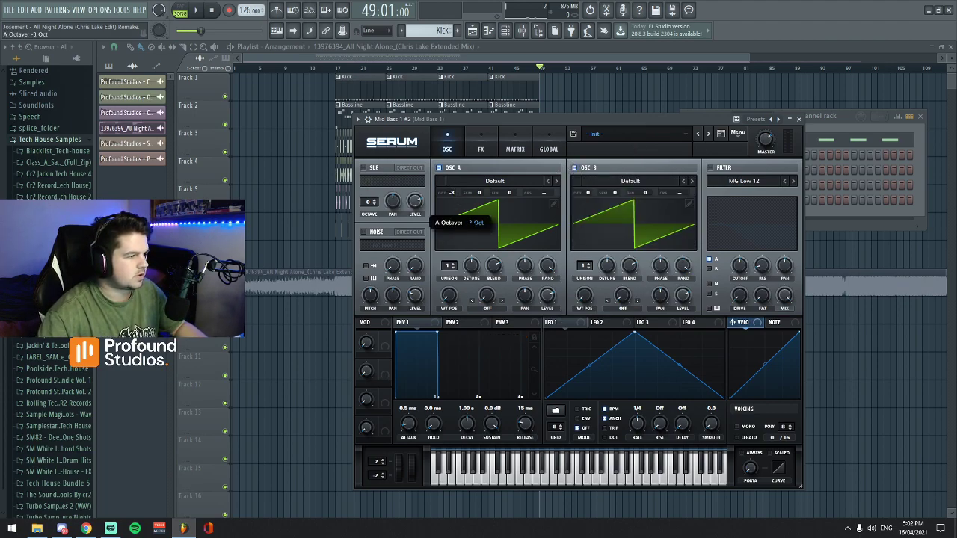
pyautogui.moveTo(588, 193); pyautogui.dragTo(596, 240)
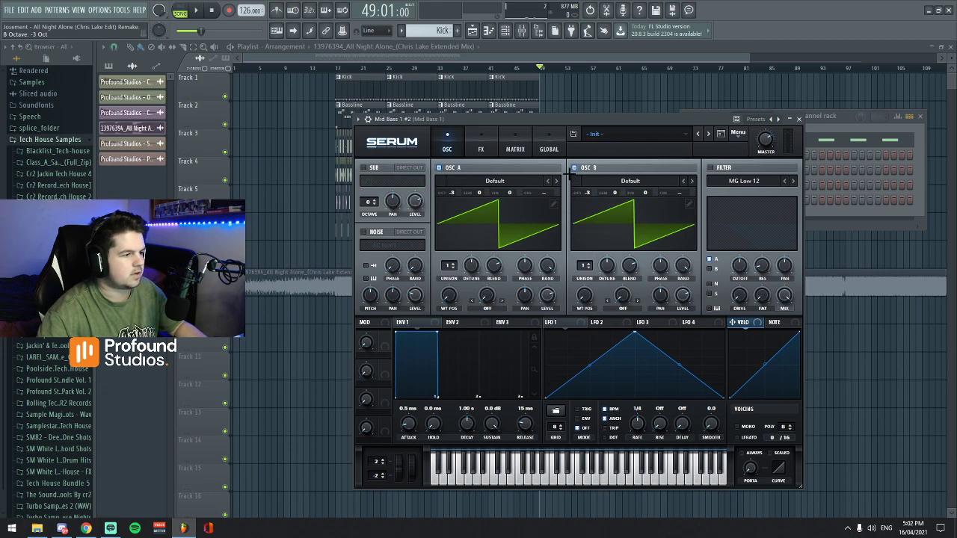
# Load the analog wavetables PWM Restricted in oscillator A and BSOD_Square in oscillator B.
pyautogui.click(476, 184)
pyautogui.moveTo(485, 193)
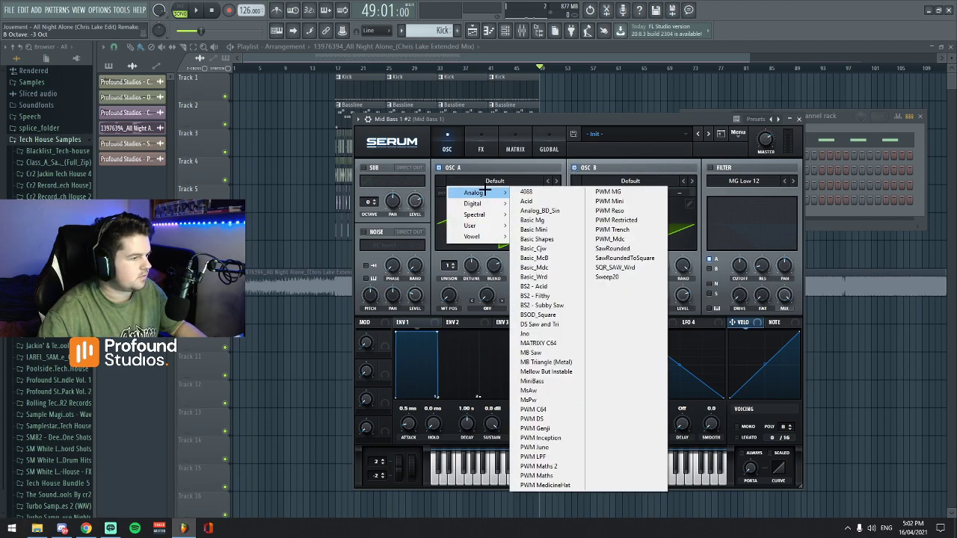
pyautogui.click(620, 219)
pyautogui.click(624, 184)
pyautogui.moveTo(622, 192)
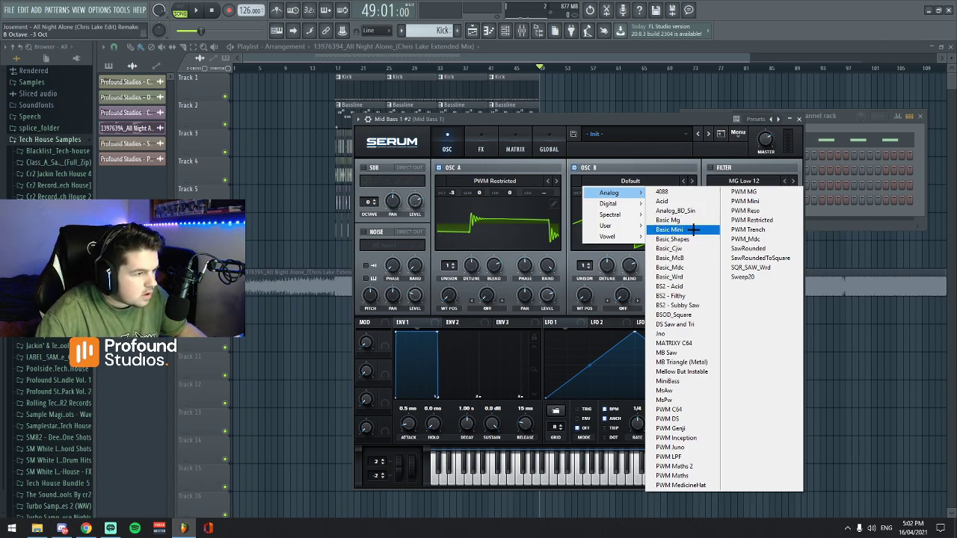
pyautogui.click(672, 315)
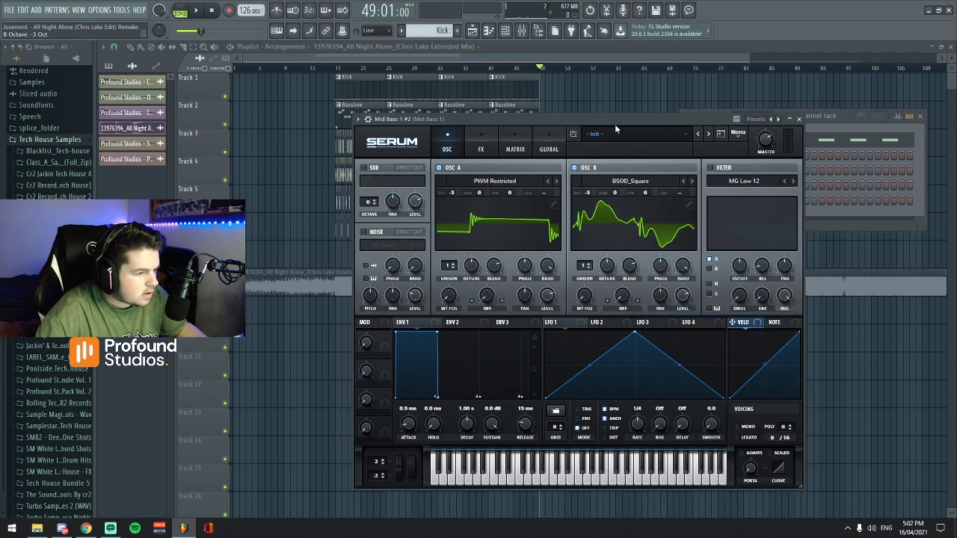
# Set the unison detune to 0.07 on oscillator B and 0.06 on oscillator A.
pyautogui.click(607, 265)
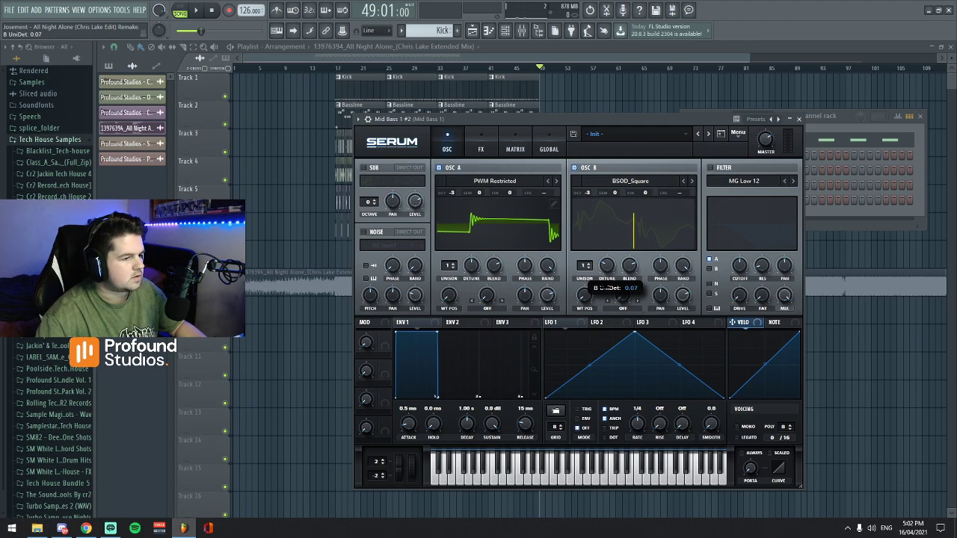
pyautogui.click(471, 265)
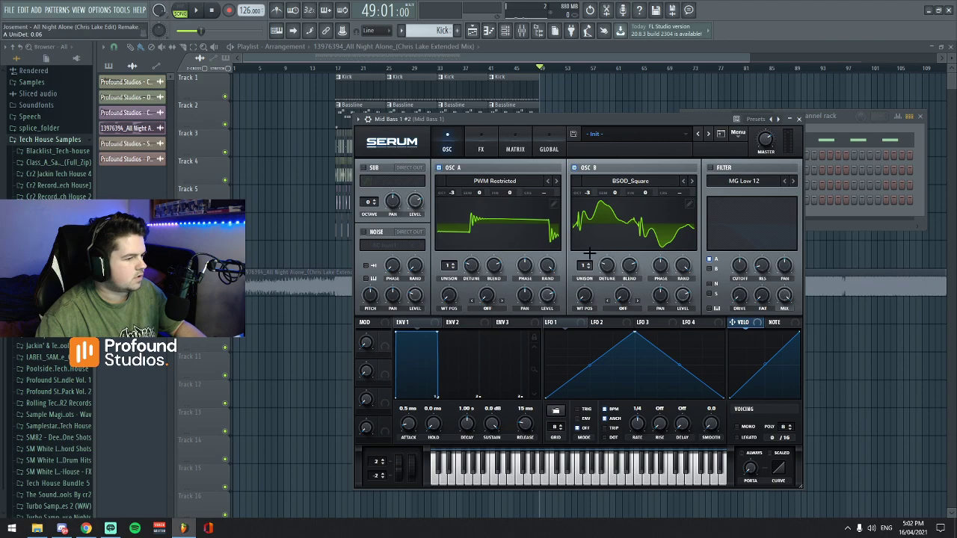
# Enable the MG Low 12 filter for oscillators A and B with a cutoff of 140 Hz, and close the synth.
pyautogui.click(709, 167)
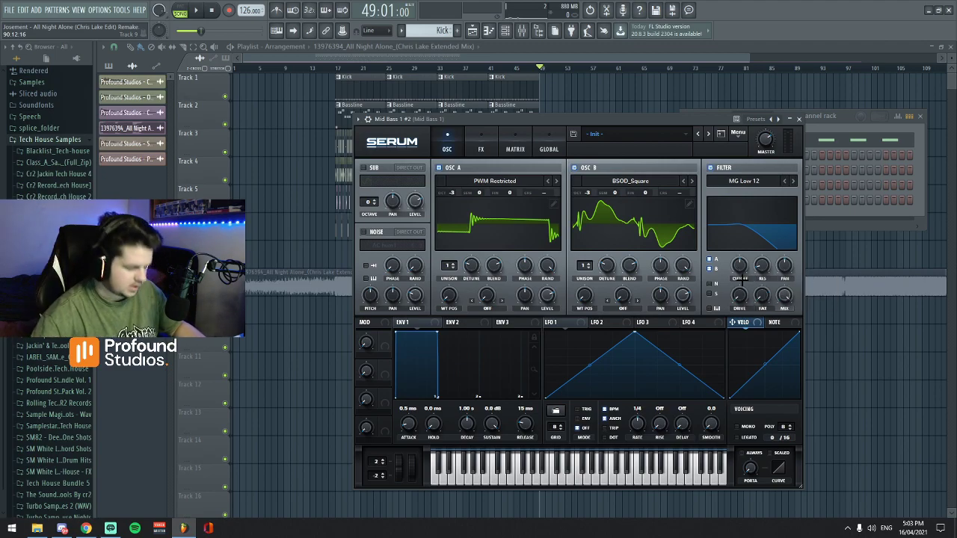
pyautogui.moveTo(739, 267); pyautogui.dragTo(739, 275)
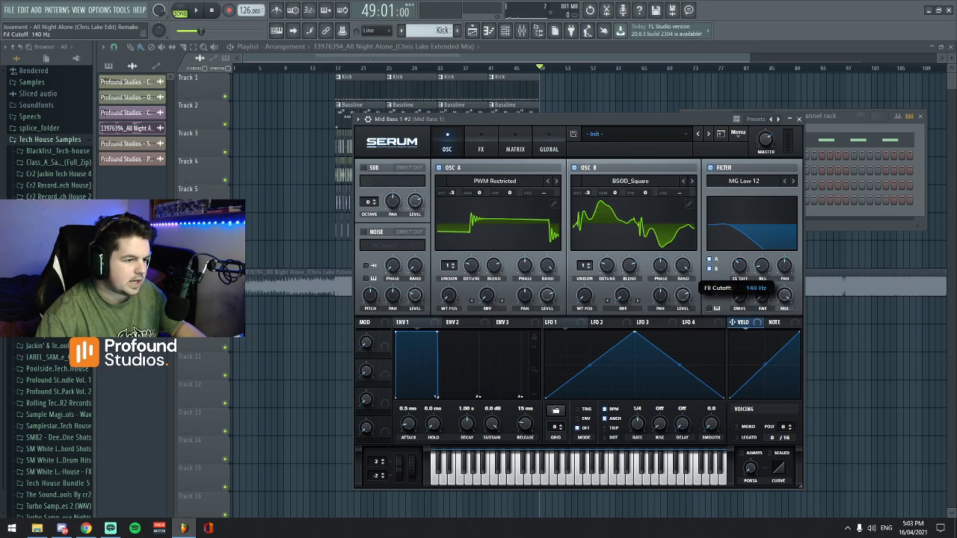
pyautogui.click(798, 118)
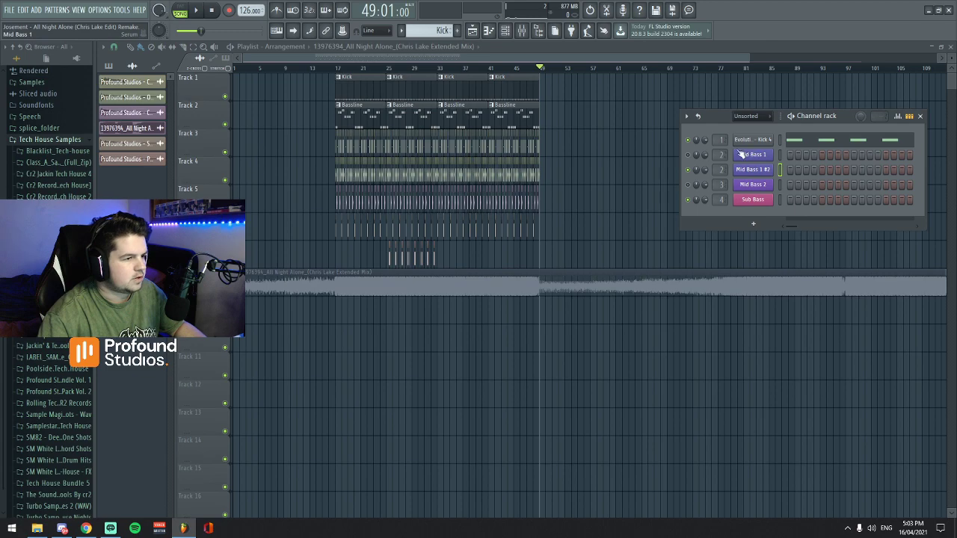
# Copy the Mid Bass 1 notes from the Bassline pattern and paste them into Mid Bass 1 #2 in a new pattern.
pyautogui.scroll(-1, 430, 33)
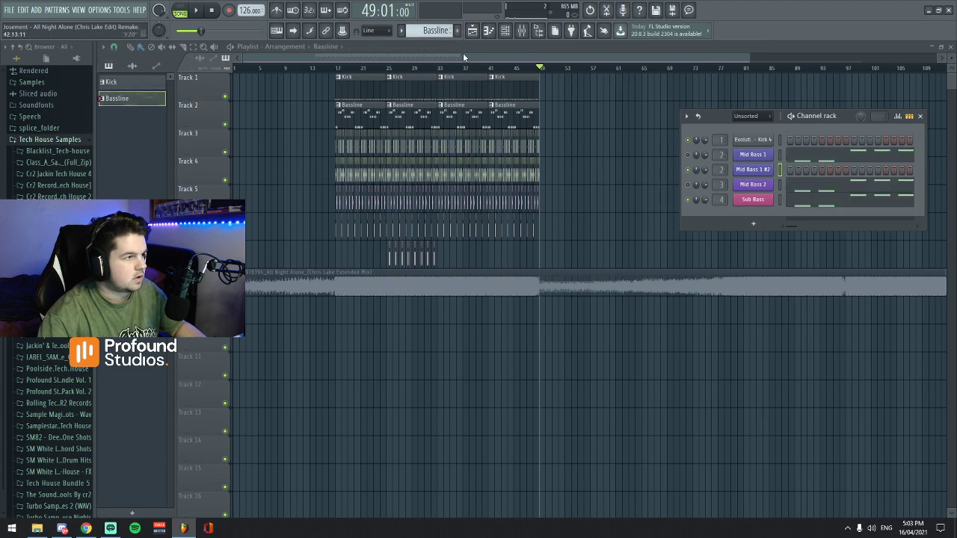
pyautogui.rightClick(752, 154)
pyautogui.press('Escape')
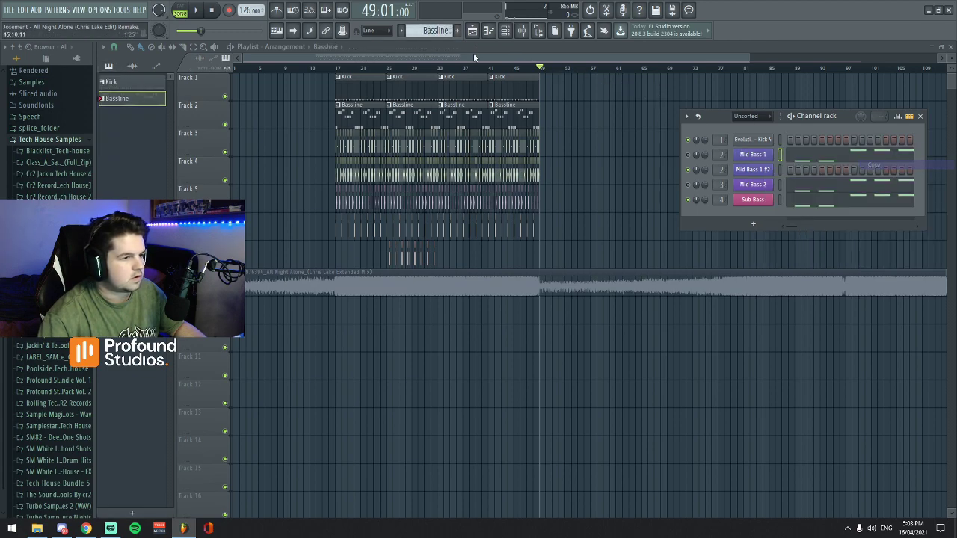
pyautogui.press('F4')
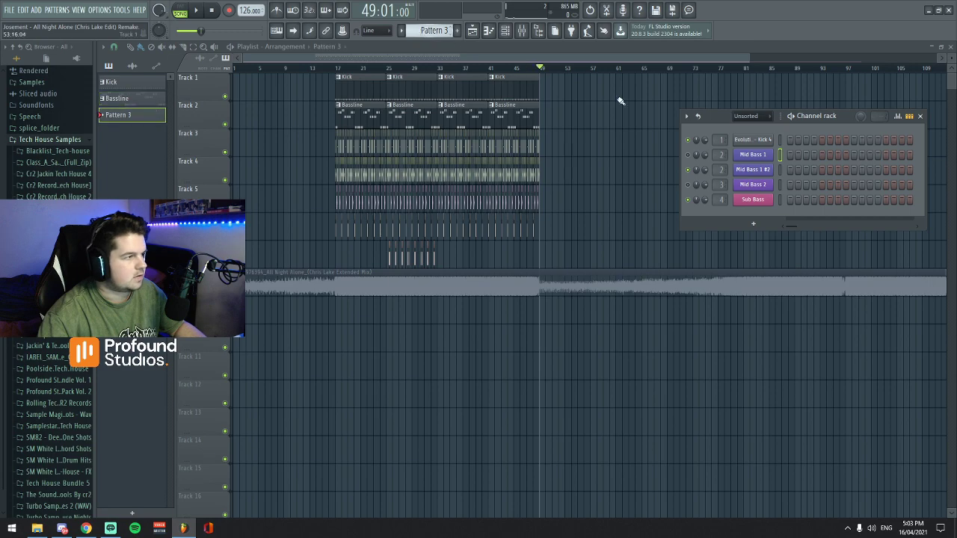
pyautogui.rightClick(756, 173)
pyautogui.click(867, 186)
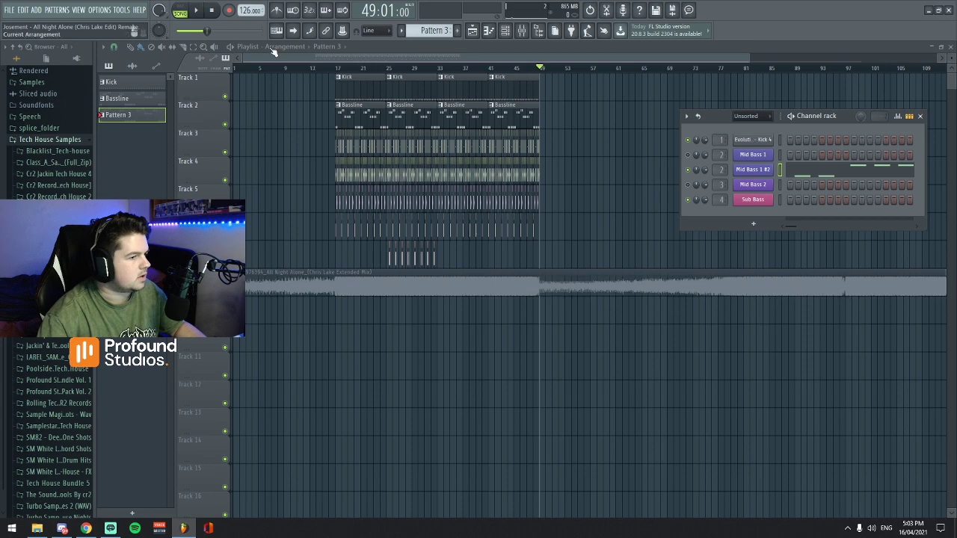
# Place the new pattern on Track 2 at bar 49, directly after the last Bassline clip.
pyautogui.click(537, 114)
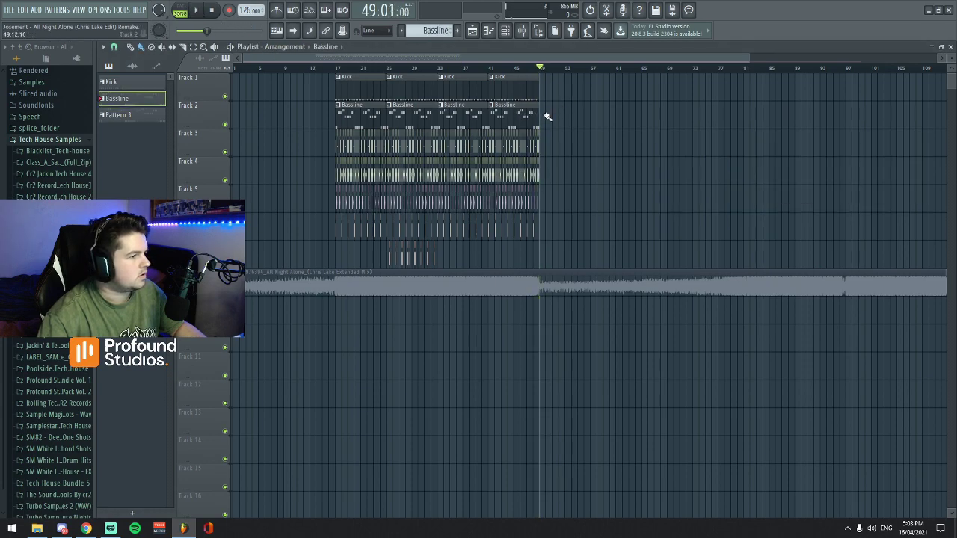
pyautogui.moveTo(440, 31); pyautogui.dragTo(439, 27)
pyautogui.click(568, 114)
pyautogui.moveTo(601, 117); pyautogui.dragTo(574, 116)
# Audition the new pattern from bar 49 with the mixer and the Mid Bass 1 #2 synth open.
pyautogui.press('space')
pyautogui.click(522, 30)
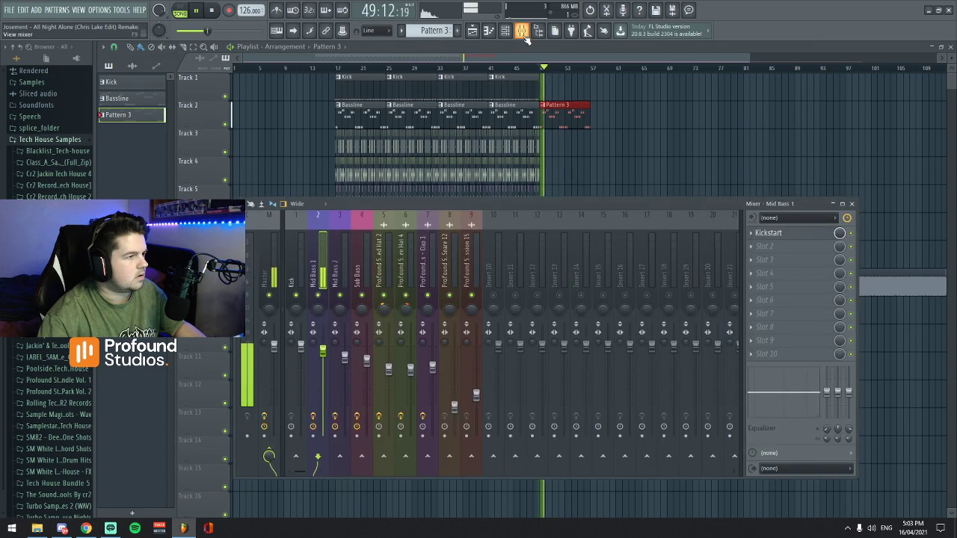
pyautogui.click(506, 31)
pyautogui.click(746, 170)
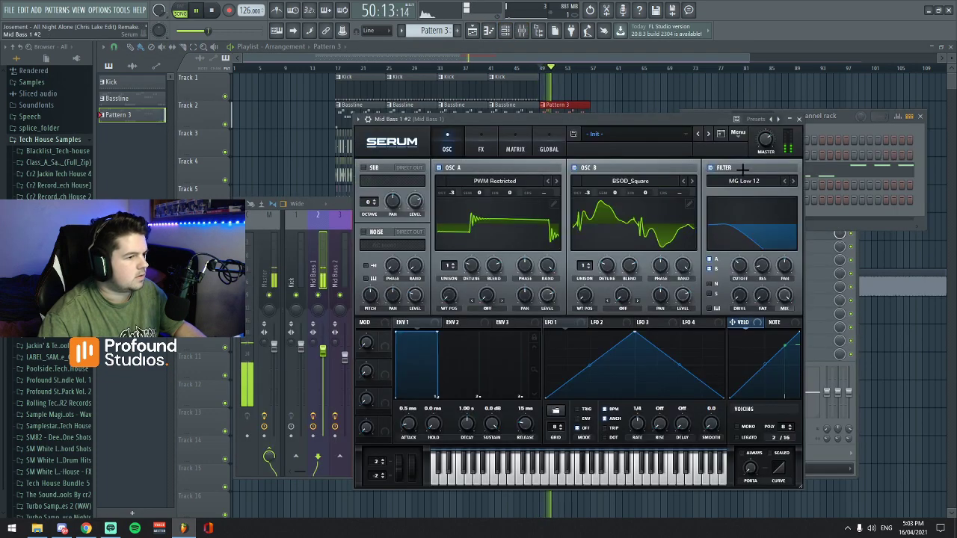
pyautogui.moveTo(676, 120); pyautogui.dragTo(683, 110)
pyautogui.press('space')
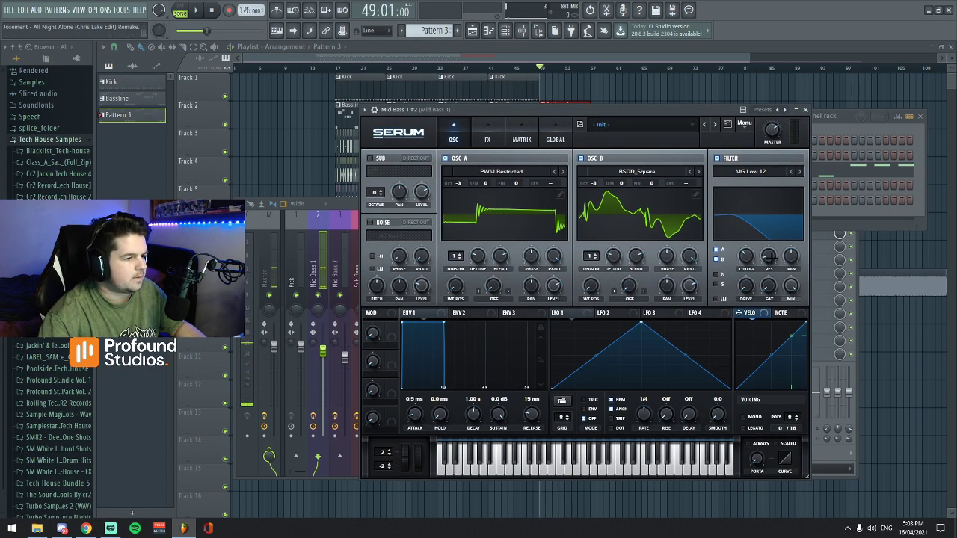
pyautogui.scroll(1, 768, 256)
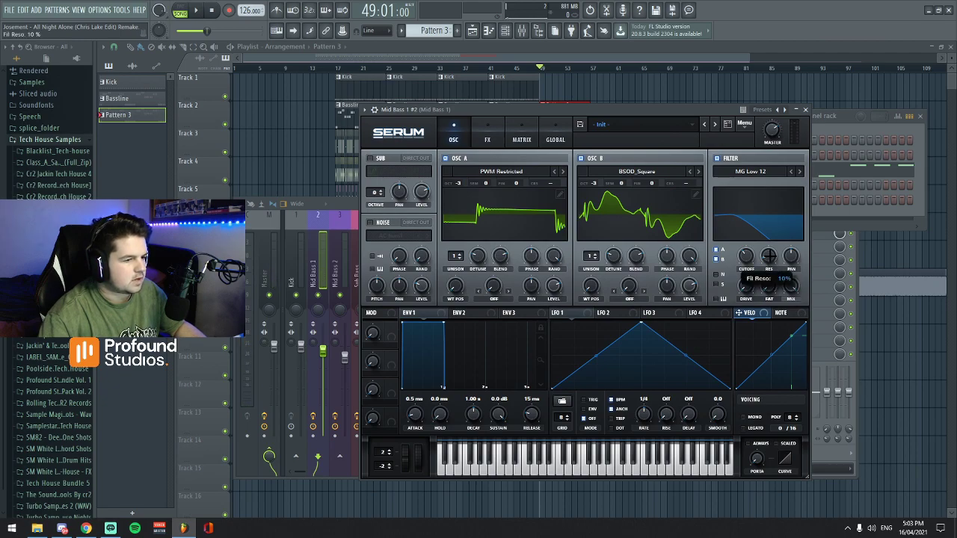
pyautogui.press('space')
pyautogui.press('space')
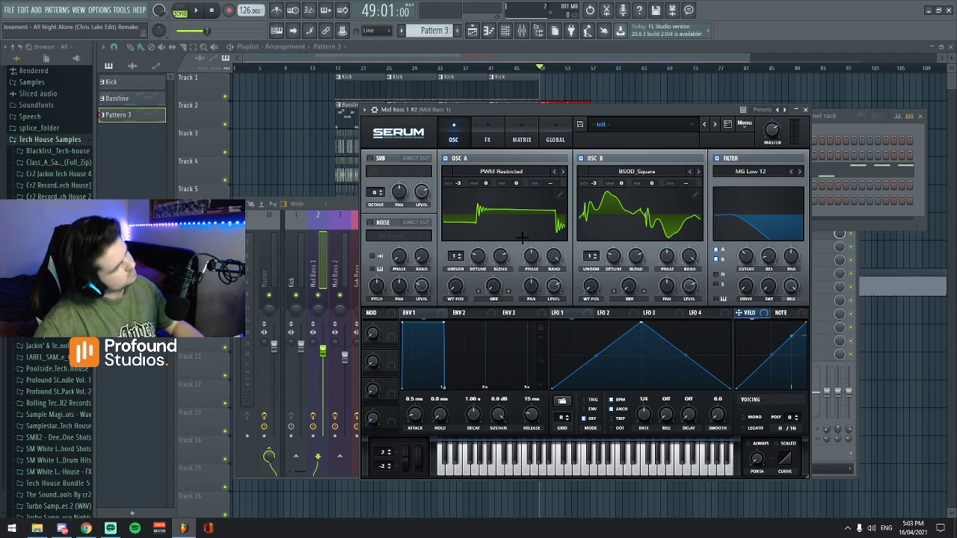
# Set oscillator A's warp mode to Asym +/- with a warp amount of -60%.
pyautogui.click(494, 298)
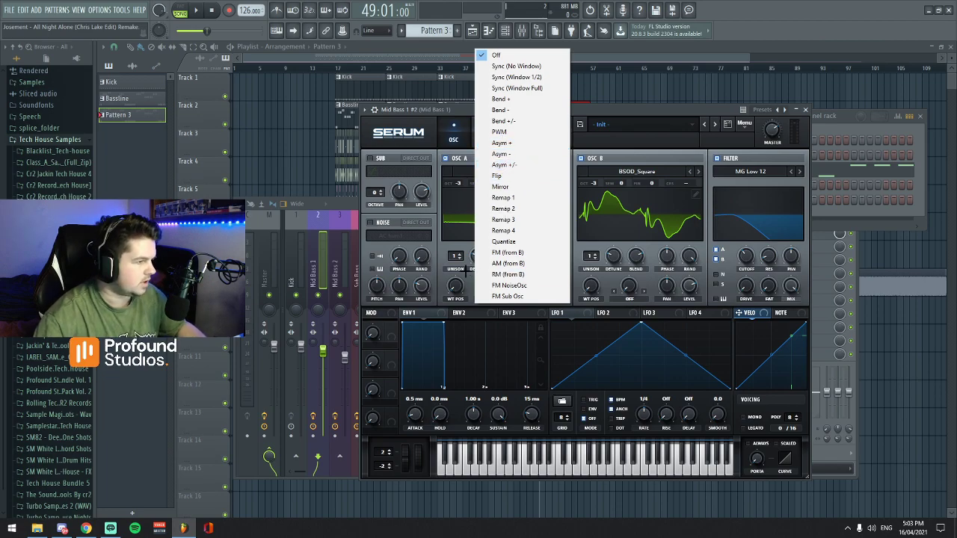
pyautogui.click(513, 163)
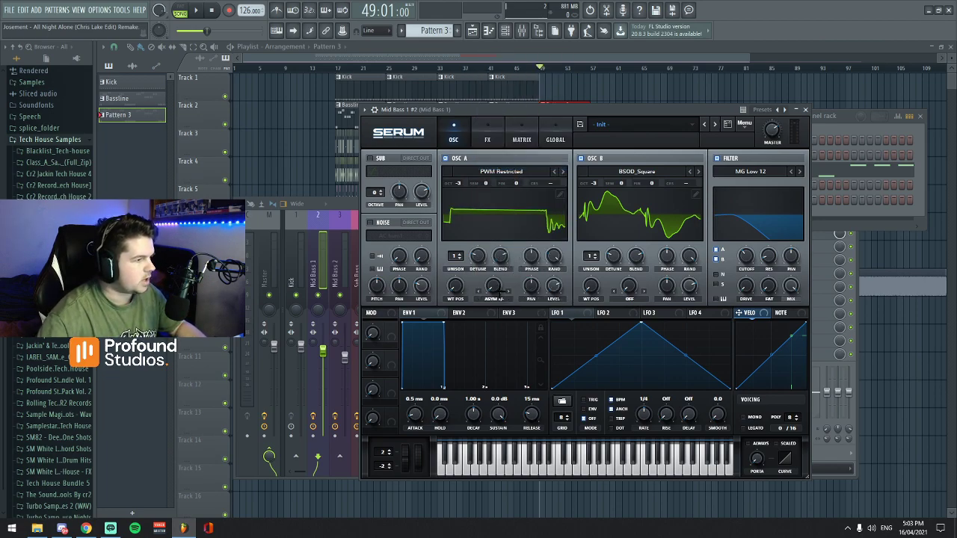
pyautogui.moveTo(488, 281); pyautogui.dragTo(491, 277)
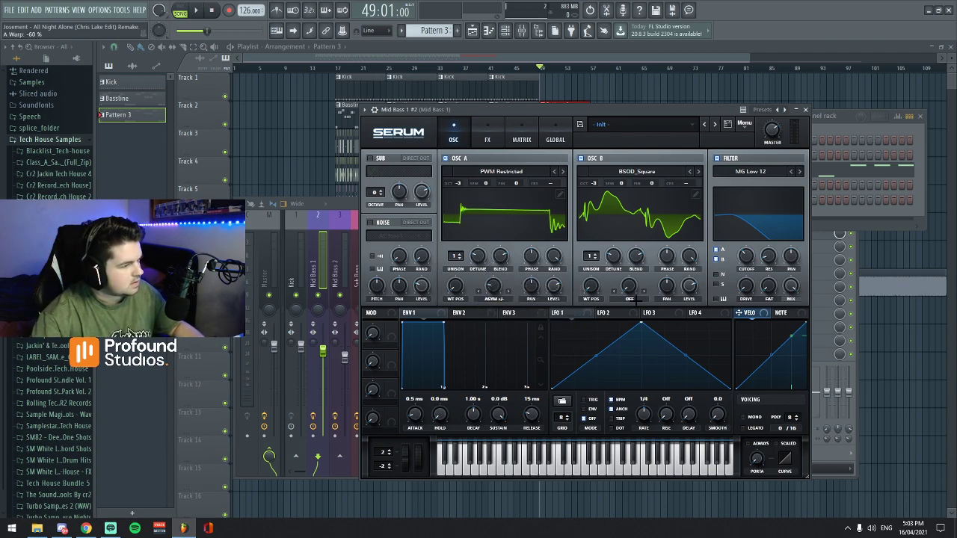
# Set oscillator B's warp mode to FM (from A) at 48% and audition the new pattern.
pyautogui.click(635, 299)
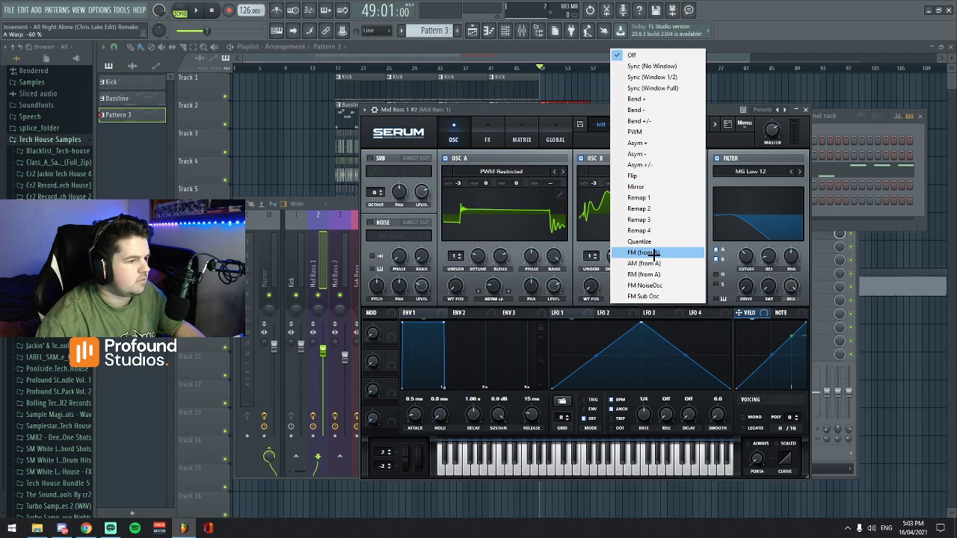
pyautogui.click(639, 253)
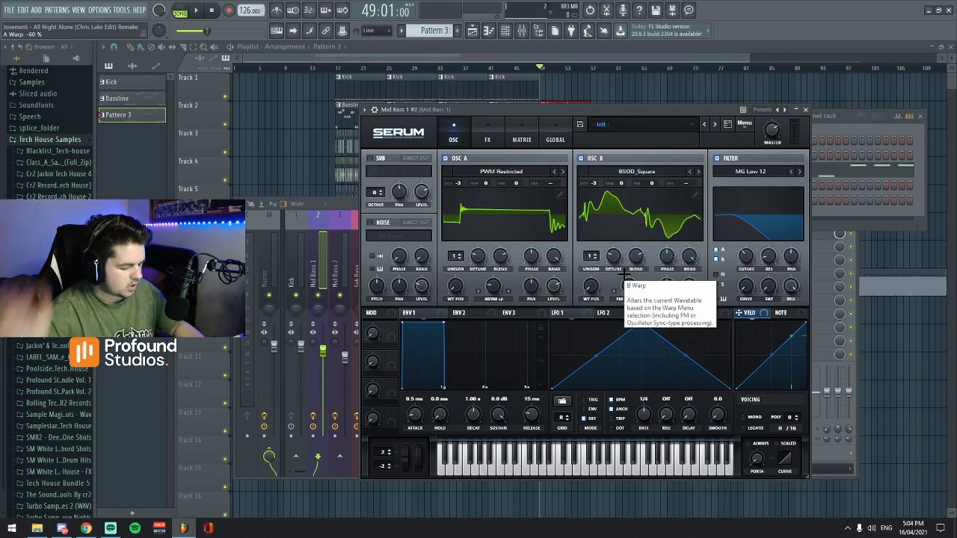
pyautogui.moveTo(628, 285); pyautogui.dragTo(627, 274)
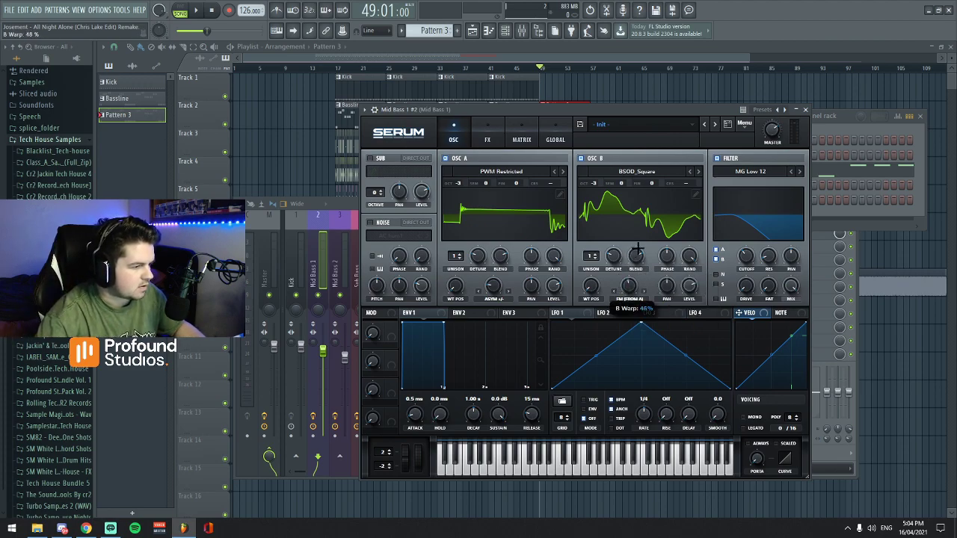
pyautogui.press('space')
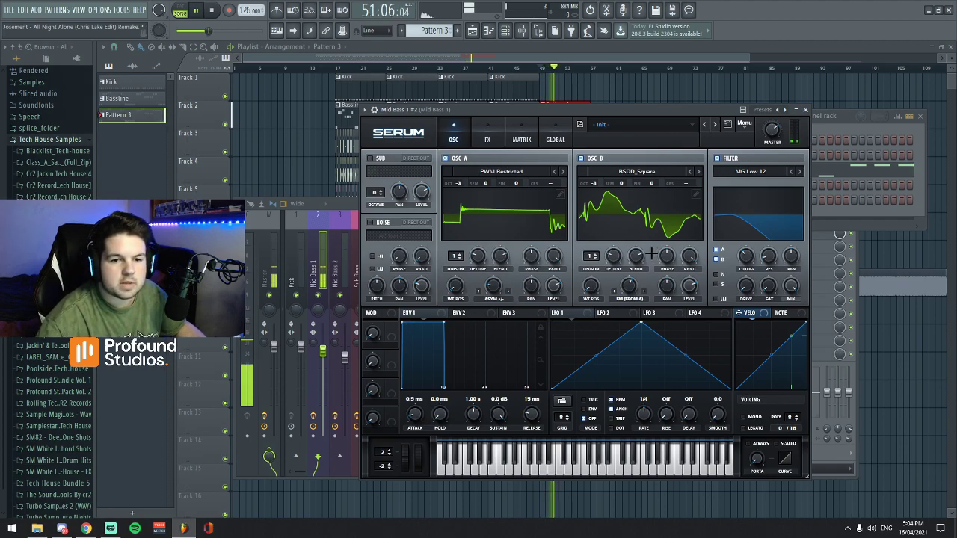
pyautogui.press('space')
# Play the original Bassline section from bar 17 as a reference, with the channel rack open.
pyautogui.click(337, 60)
pyautogui.click(336, 69)
pyautogui.press('space')
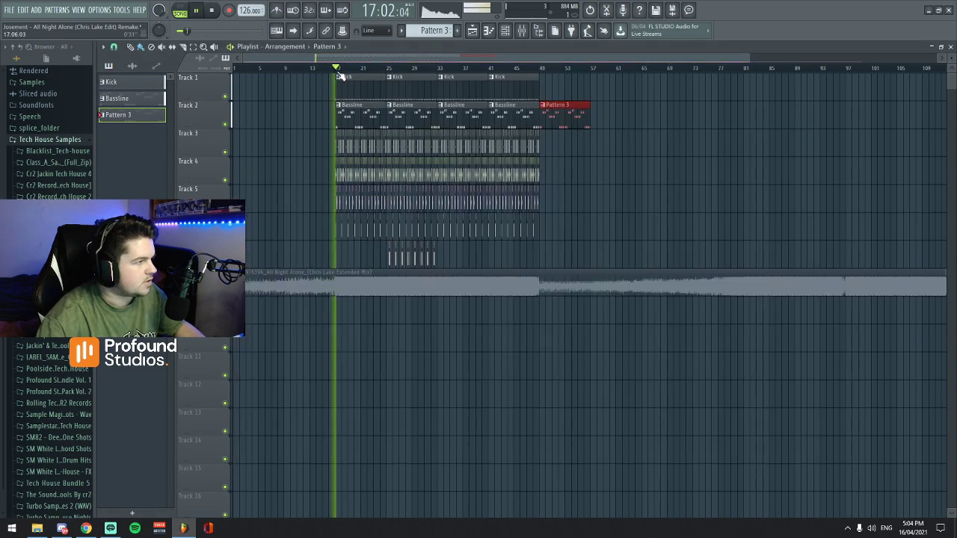
pyautogui.press('space')
pyautogui.click(521, 30)
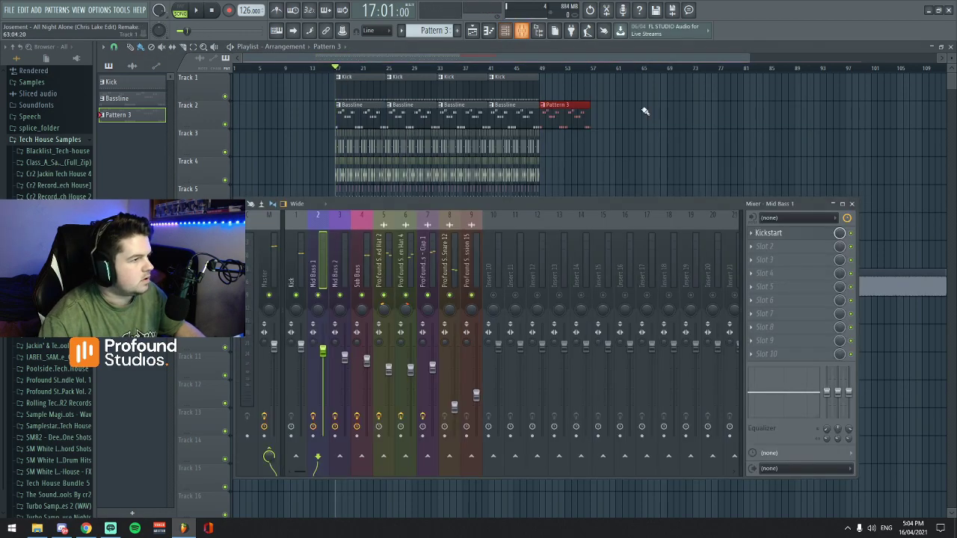
pyautogui.click(521, 30)
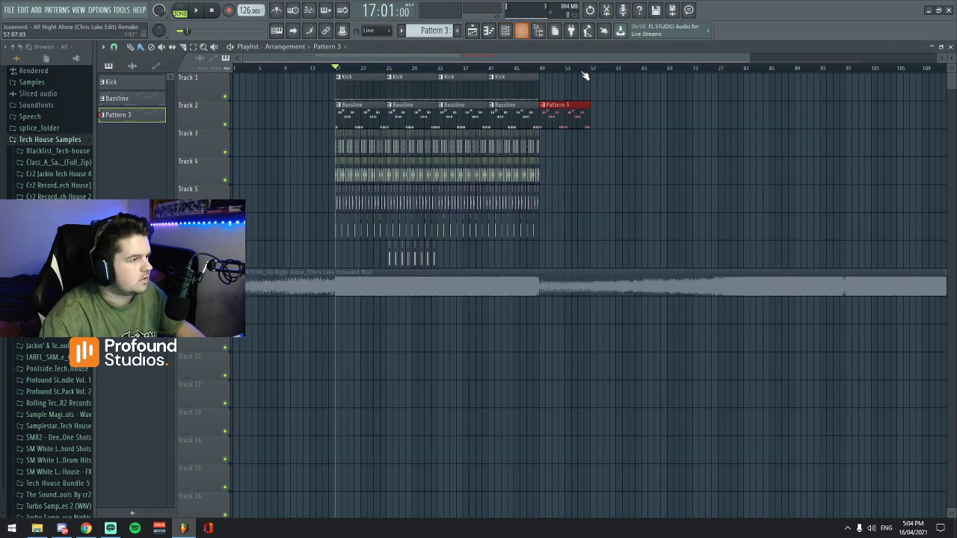
pyautogui.click(505, 30)
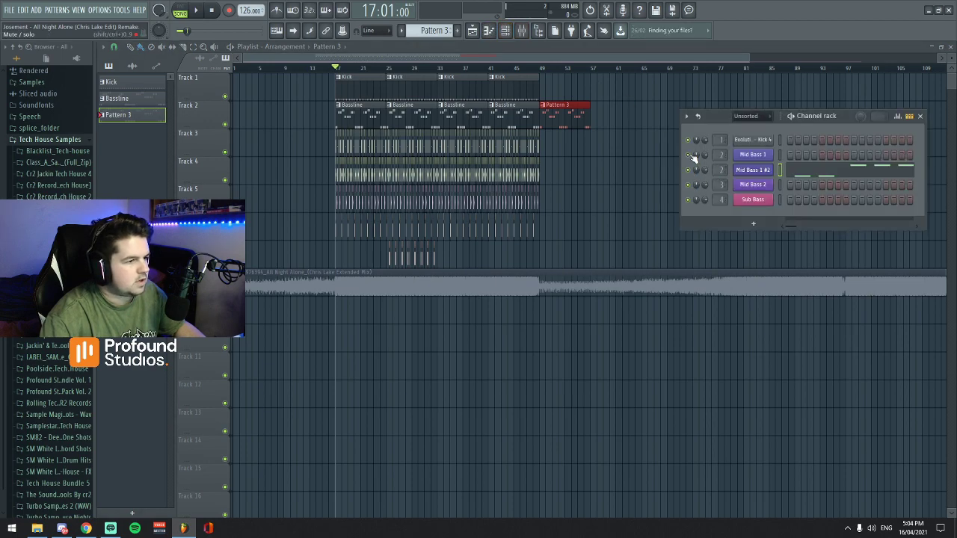
pyautogui.press('space')
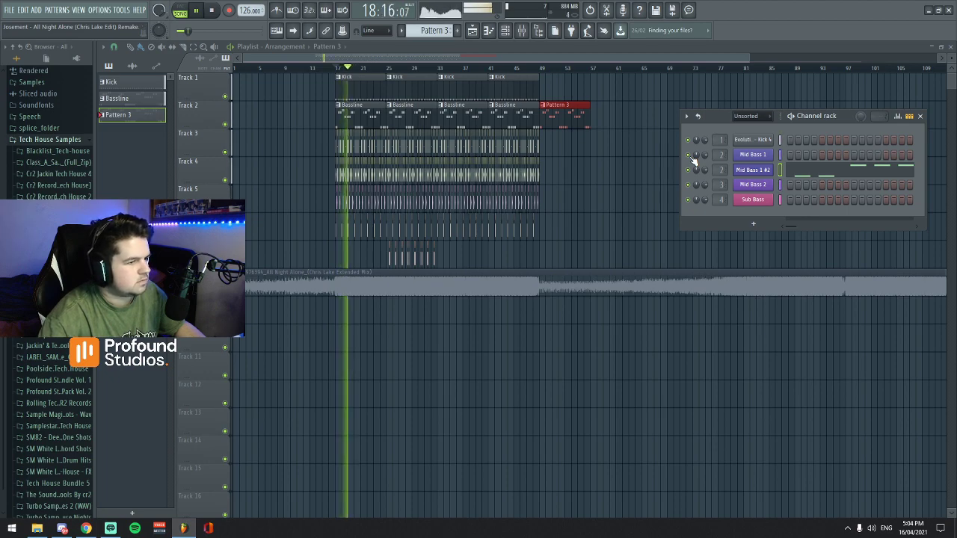
pyautogui.press('space')
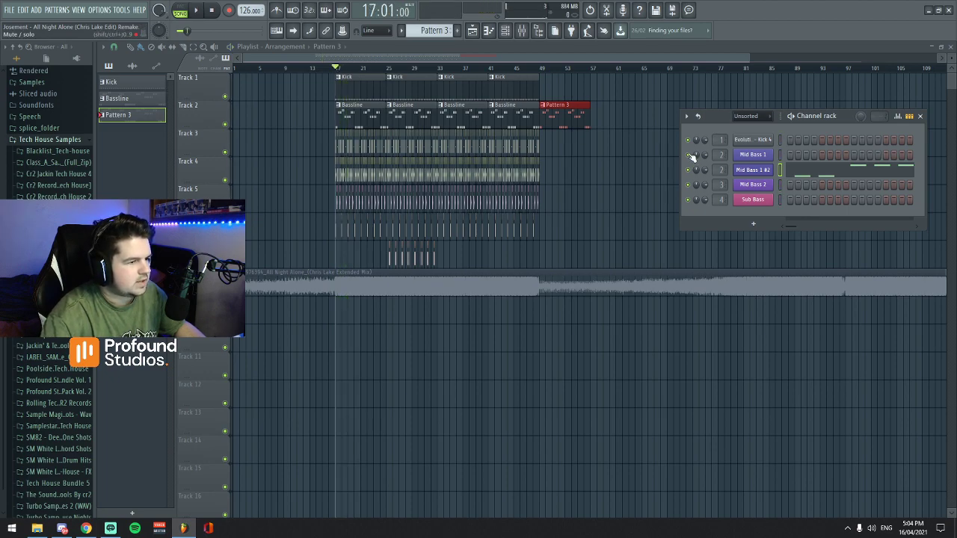
# Audition Pattern 3 from bar 49 again with the mixer, channel rack and Mid Bass 1 #2 synth open.
pyautogui.click(543, 73)
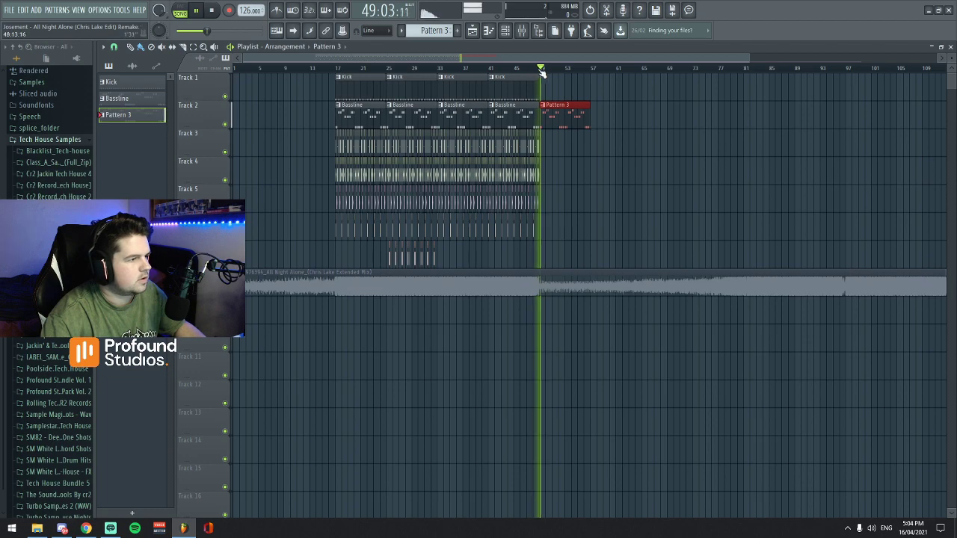
pyautogui.click(520, 30)
pyautogui.click(503, 31)
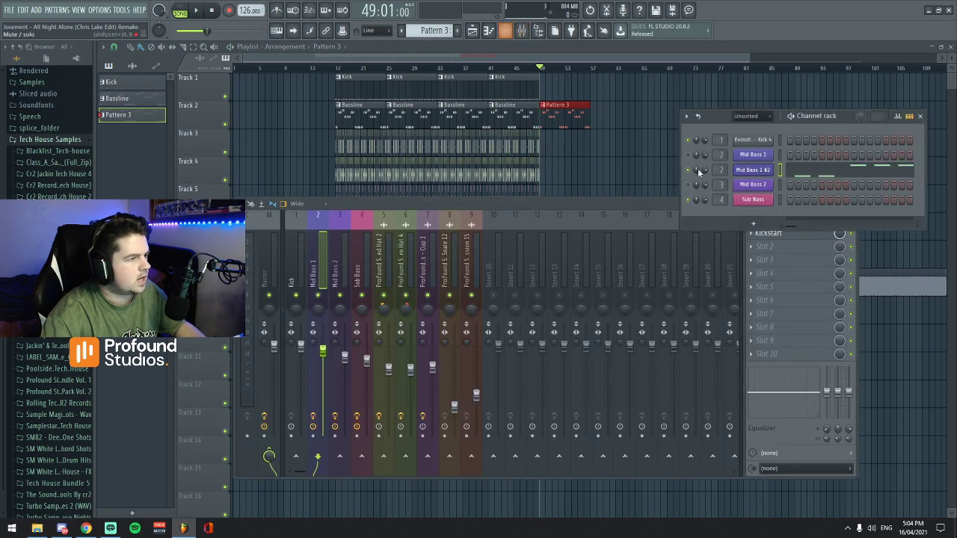
pyautogui.click(750, 170)
pyautogui.press('space')
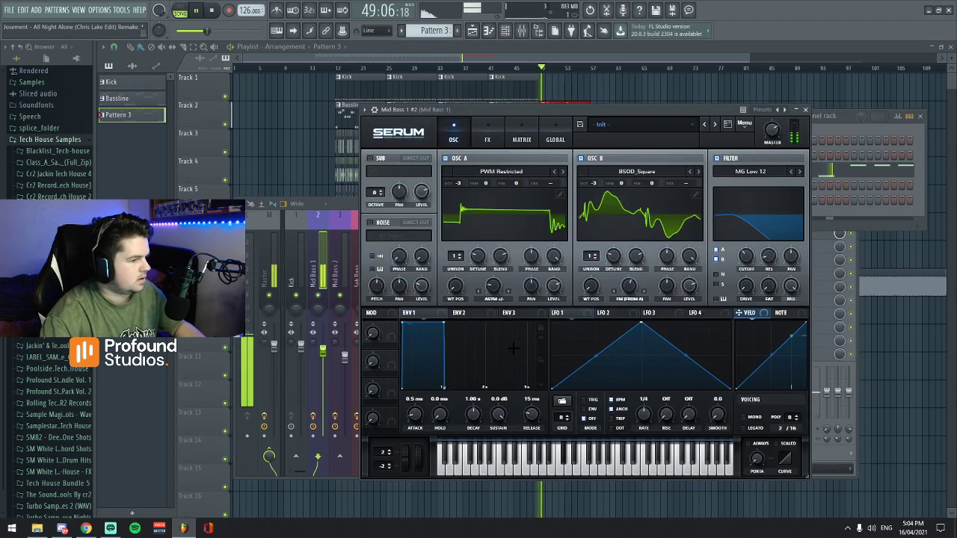
pyautogui.press('space')
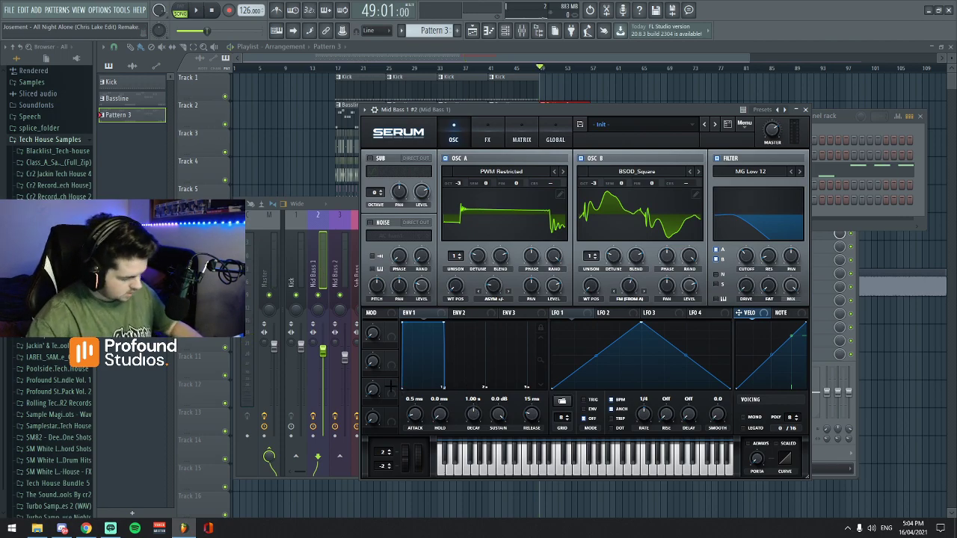
# Shape Env 1 with a 2.89 s decay, sustain at minus infinity dB and a 696 ms release, and audition it.
pyautogui.moveTo(474, 412); pyautogui.dragTo(473, 397)
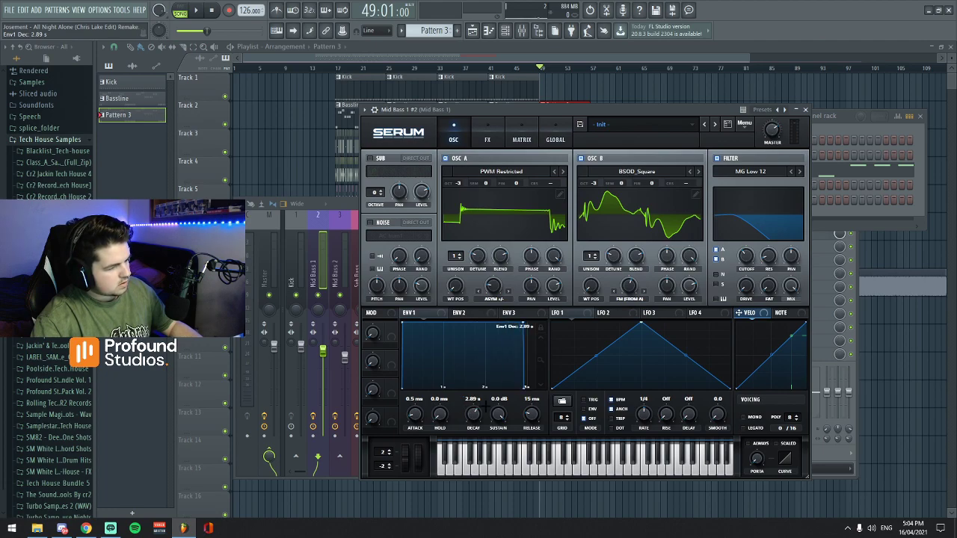
pyautogui.press('space')
pyautogui.moveTo(498, 413); pyautogui.dragTo(499, 441)
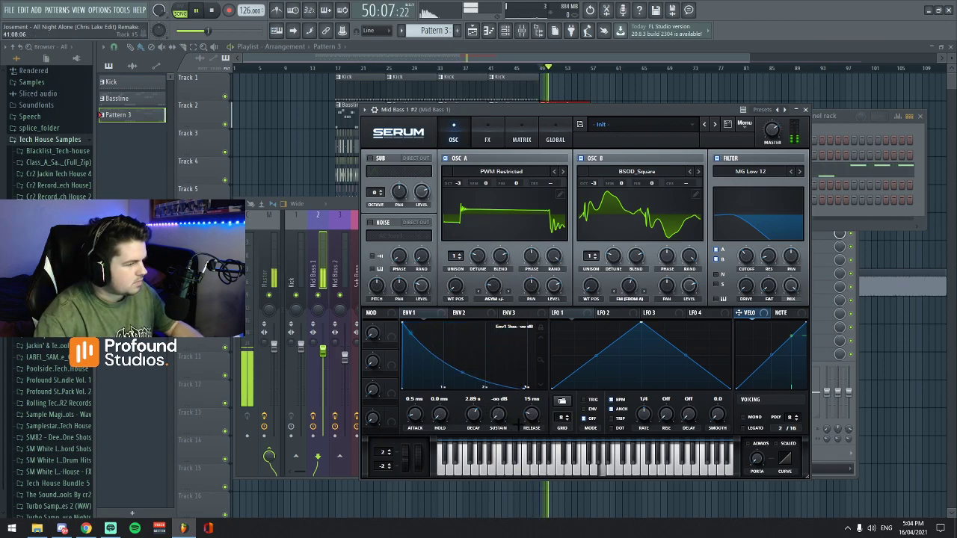
pyautogui.press('space')
pyautogui.moveTo(531, 413); pyautogui.dragTo(532, 416)
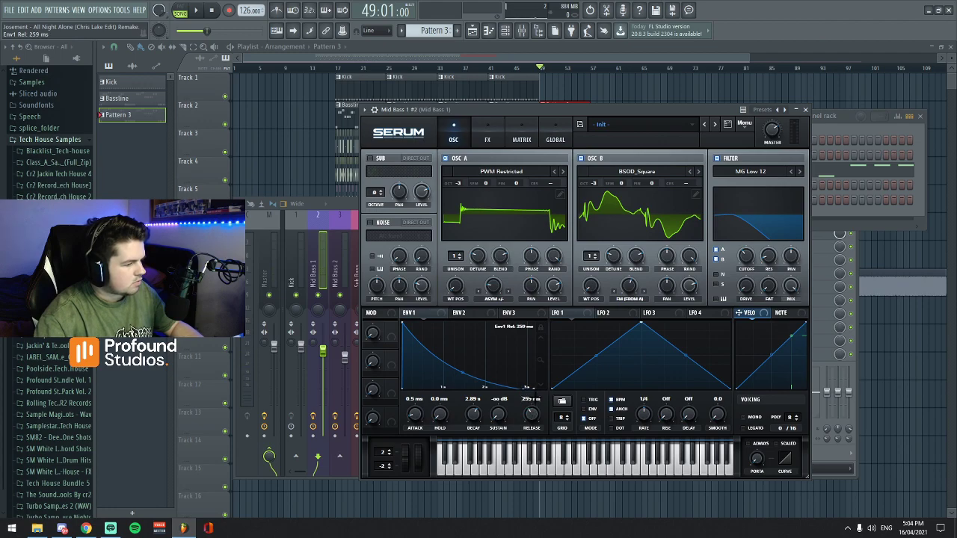
pyautogui.moveTo(530, 414); pyautogui.dragTo(531, 393)
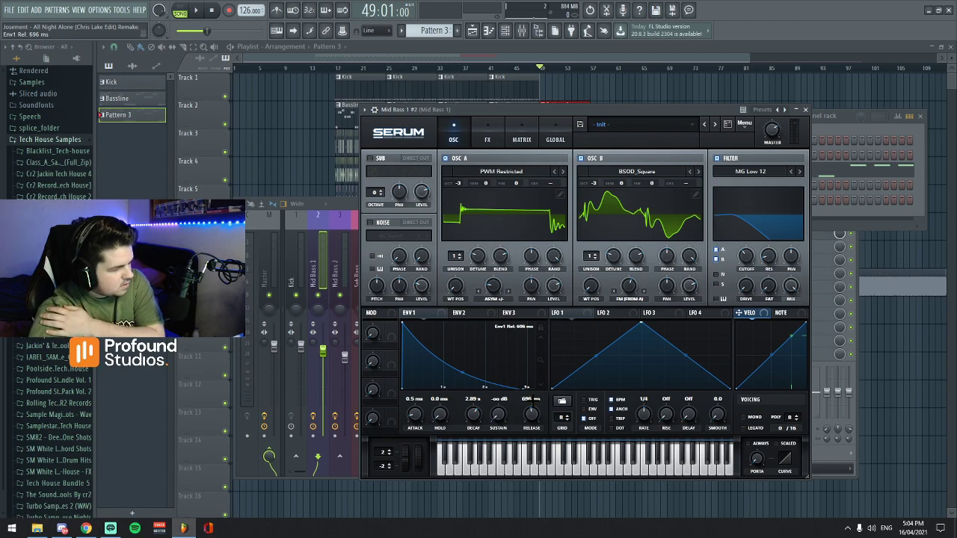
pyautogui.press('space')
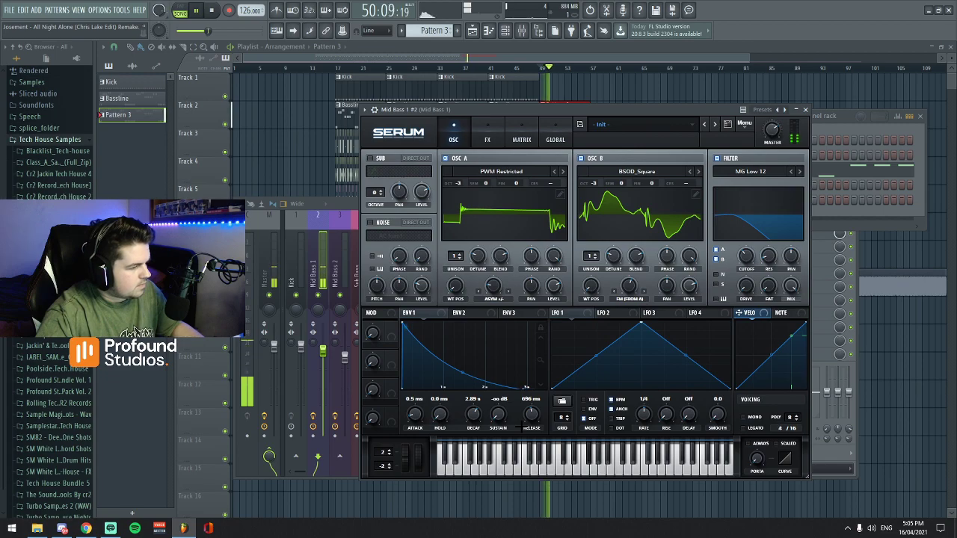
pyautogui.press('space')
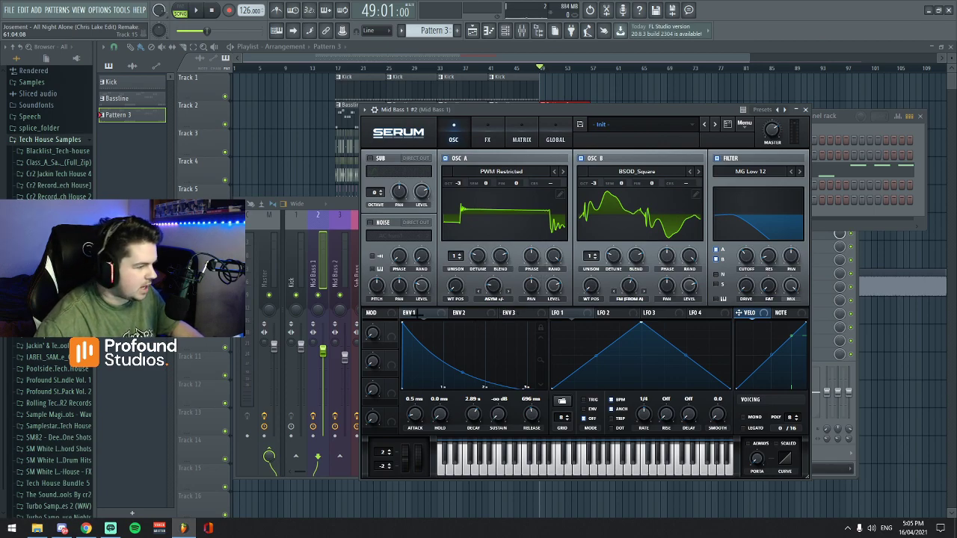
# Shape Env 3 with 0% sustain, a 170 ms release and a 2.33 s decay, and audition the pattern.
pyautogui.click(447, 337)
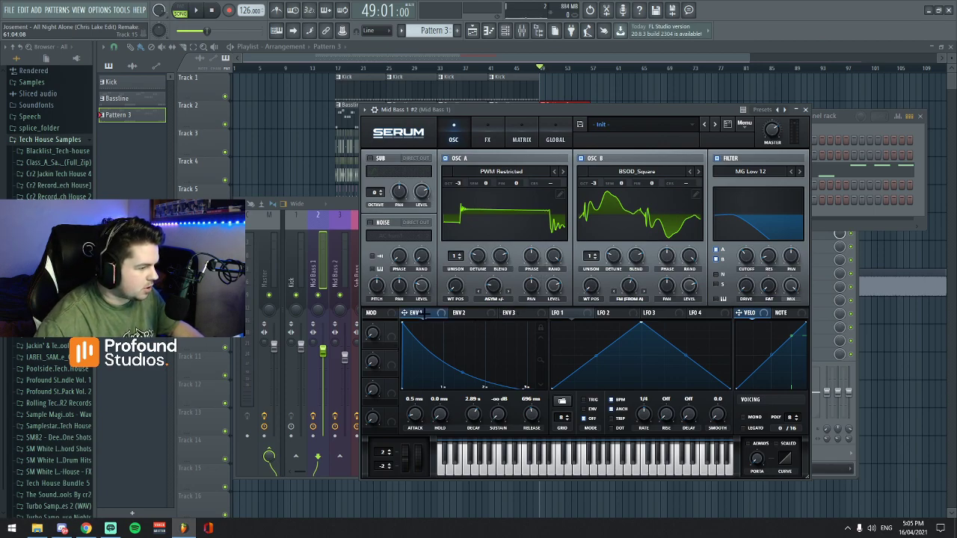
pyautogui.click(508, 313)
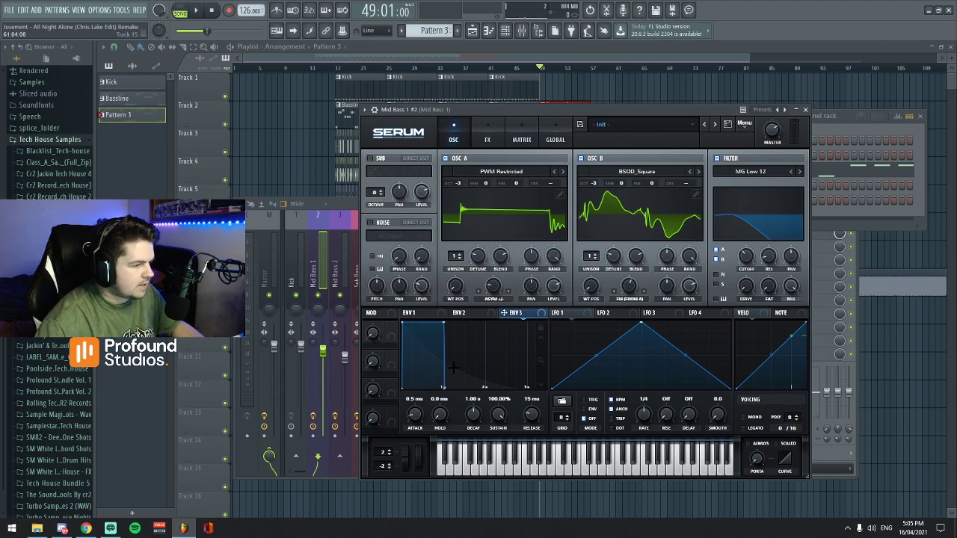
pyautogui.moveTo(499, 415); pyautogui.dragTo(500, 492)
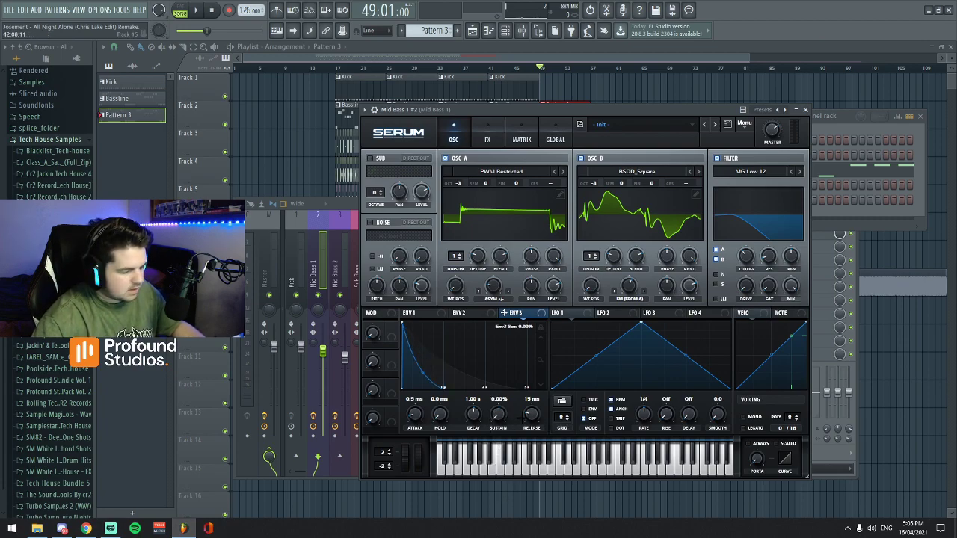
pyautogui.moveTo(530, 415); pyautogui.dragTo(531, 389)
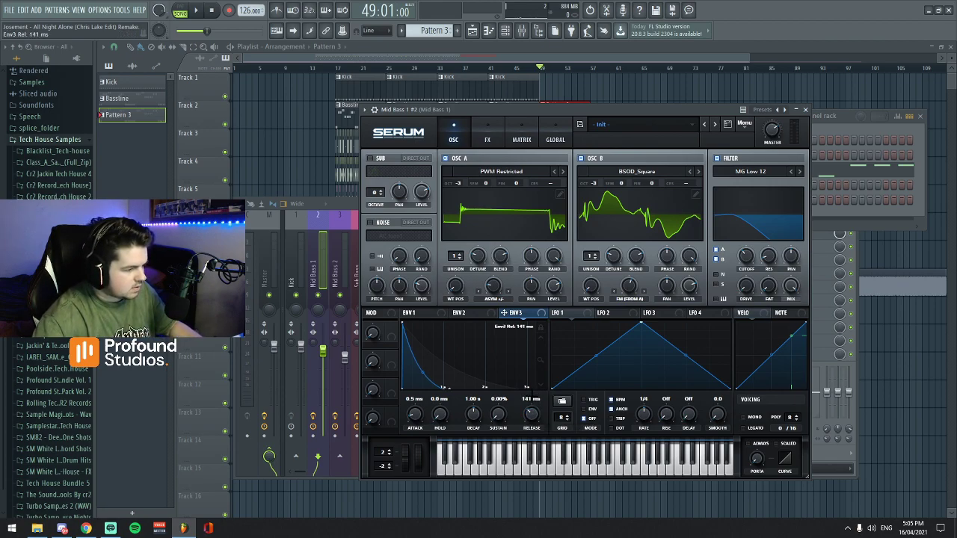
pyautogui.moveTo(474, 413); pyautogui.dragTo(473, 401)
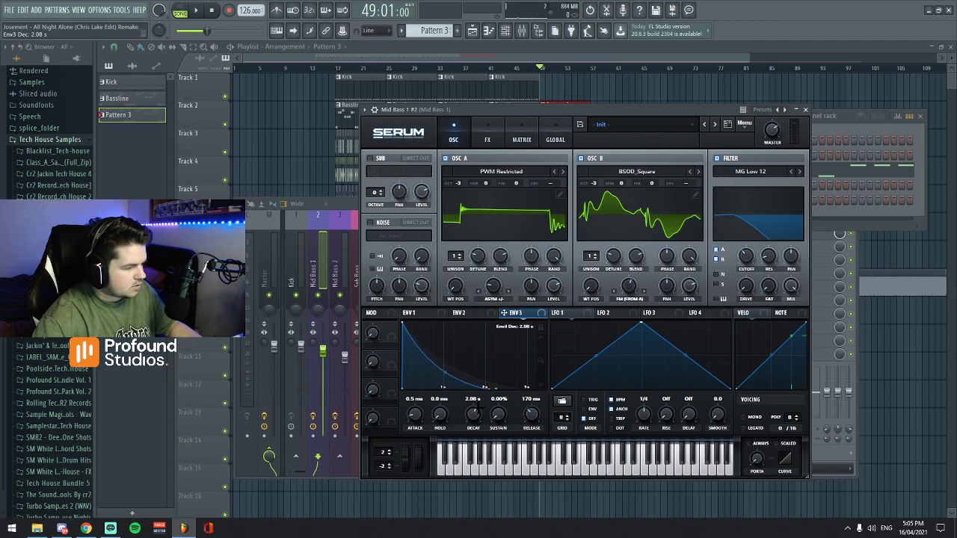
pyautogui.moveTo(473, 401); pyautogui.dragTo(473, 409)
pyautogui.press('space')
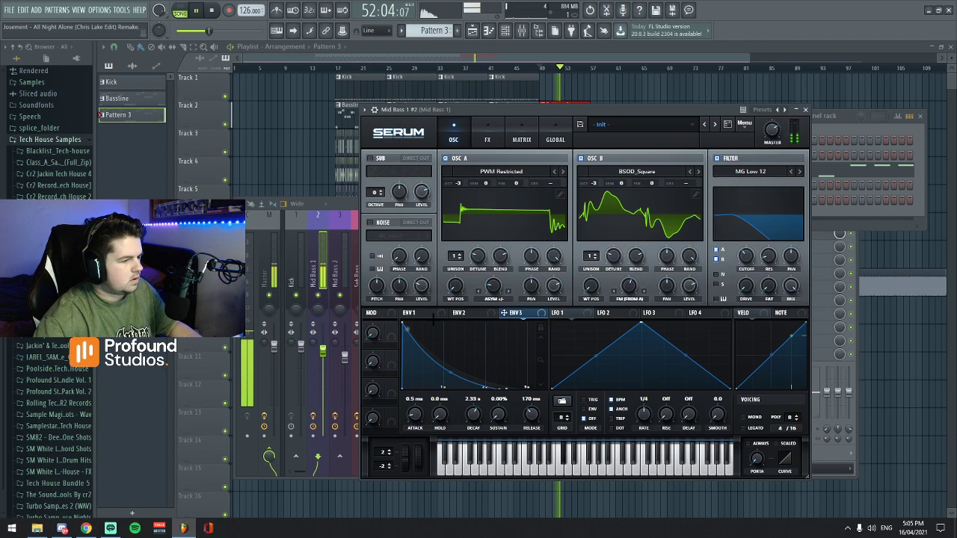
pyautogui.press('space')
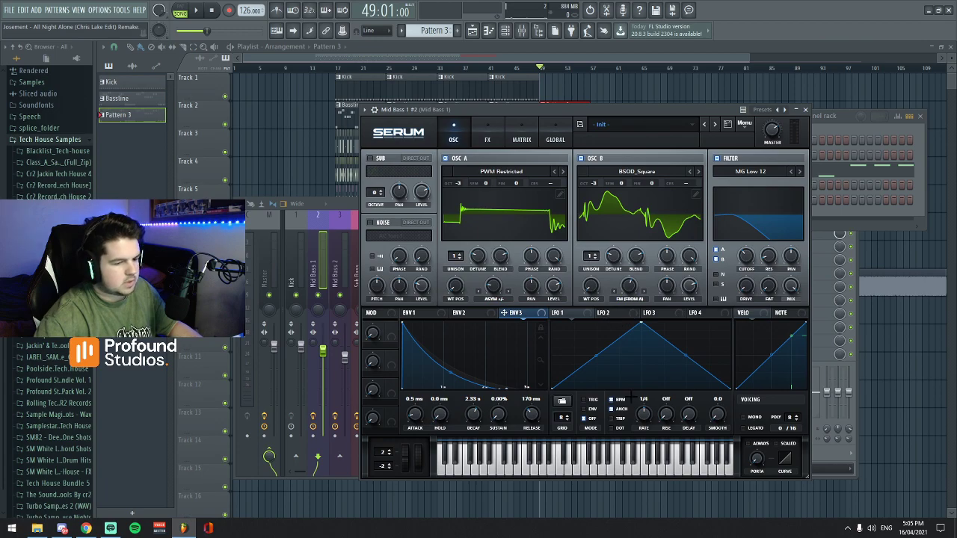
# Enable the Distortion effect and set its mode to Zero-Square.
pyautogui.click(487, 135)
pyautogui.click(373, 174)
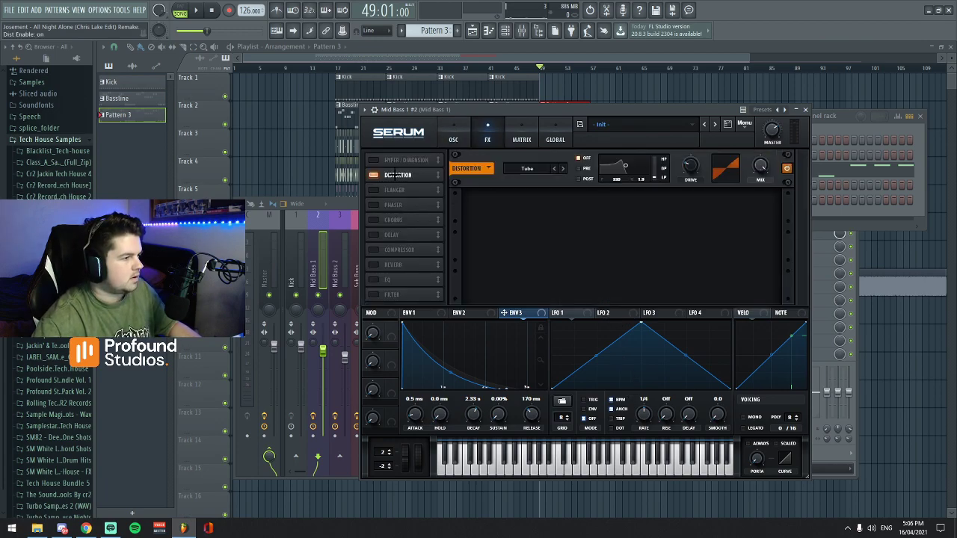
pyautogui.click(529, 167)
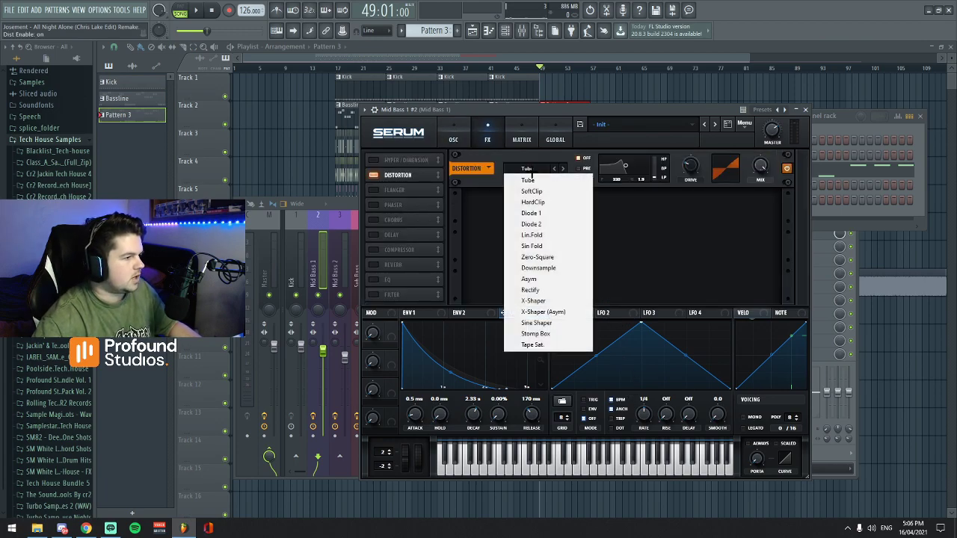
pyautogui.click(547, 256)
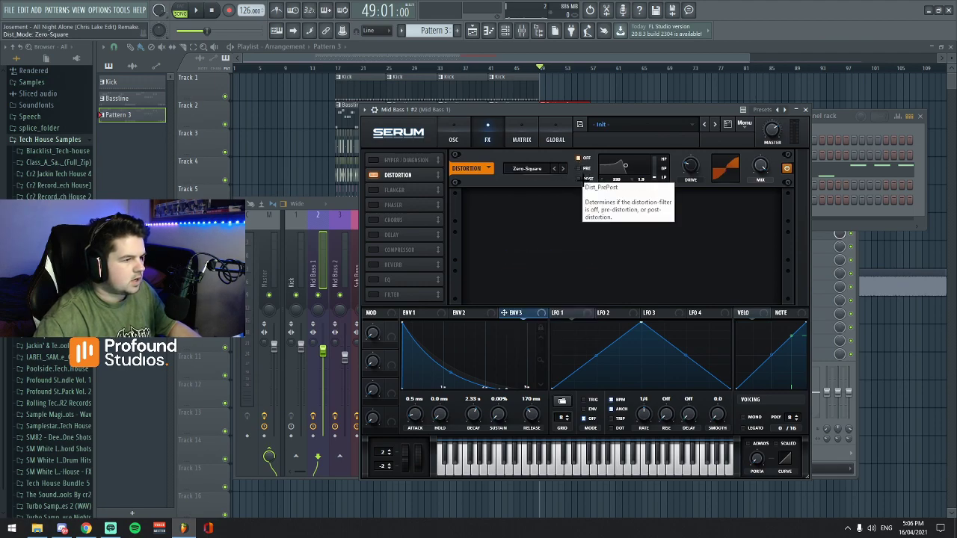
# Shape the distortion's filter with a bandwidth of 0.1 and a frequency of 13000 Hz.
pyautogui.moveTo(625, 166); pyautogui.dragTo(633, 173)
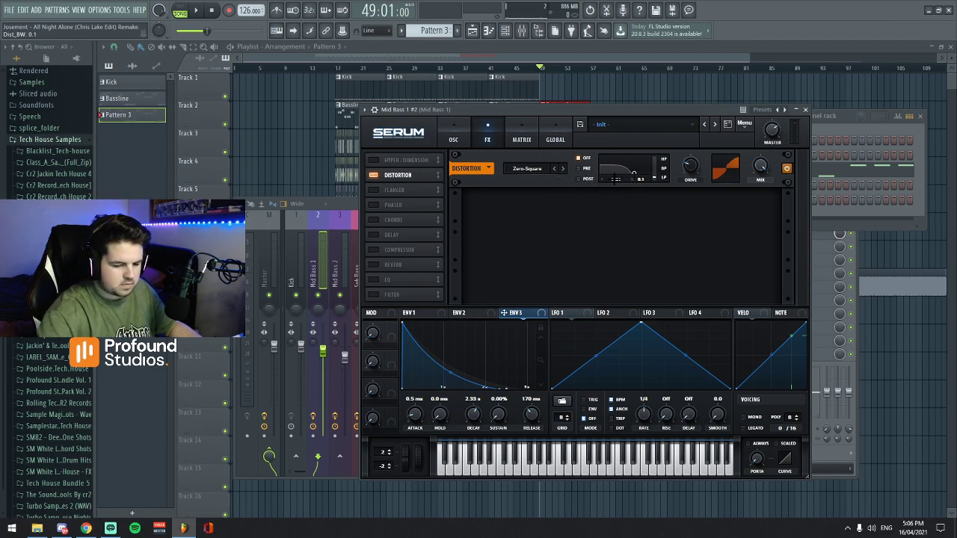
pyautogui.moveTo(617, 174); pyautogui.dragTo(615, 179)
pyautogui.doubleClick(617, 176)
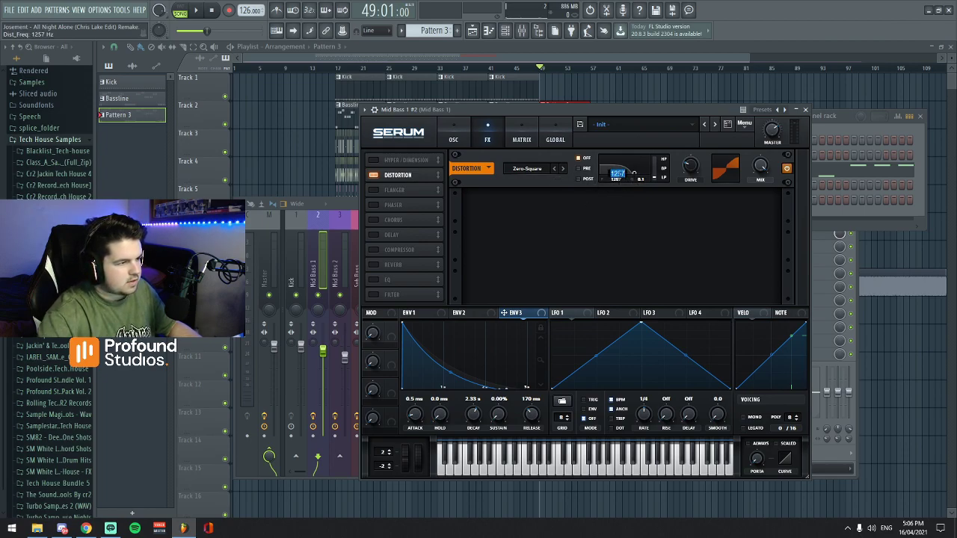
pyautogui.write('13')
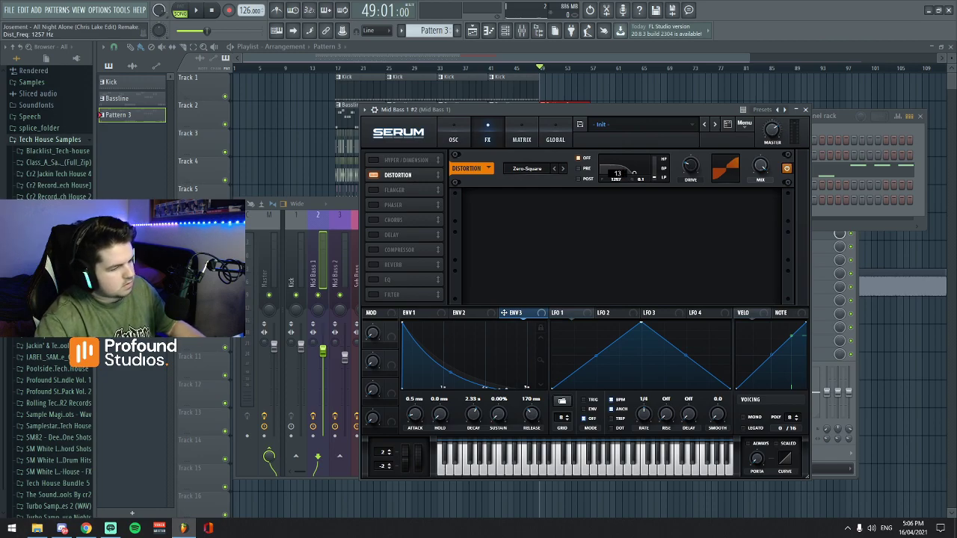
pyautogui.write('00')
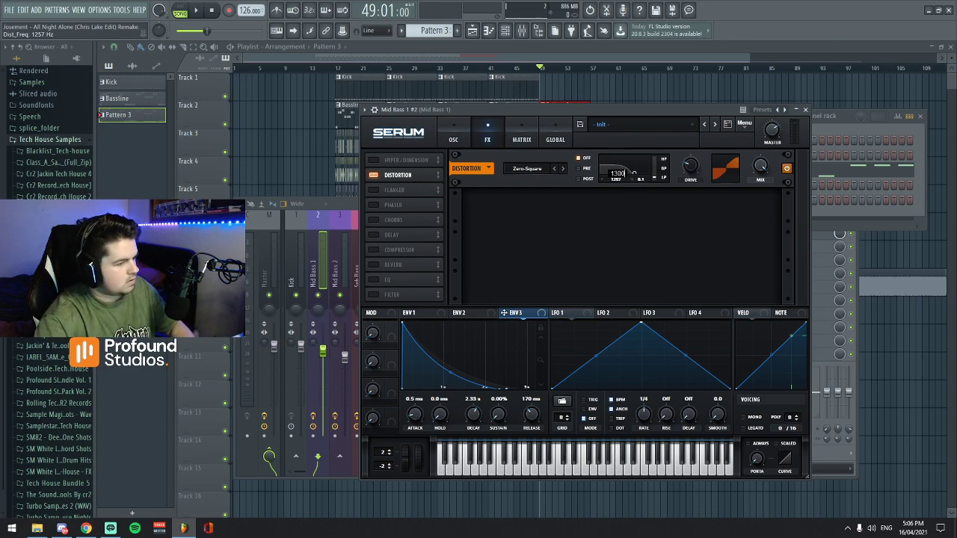
pyautogui.write('0')
pyautogui.press('Return')
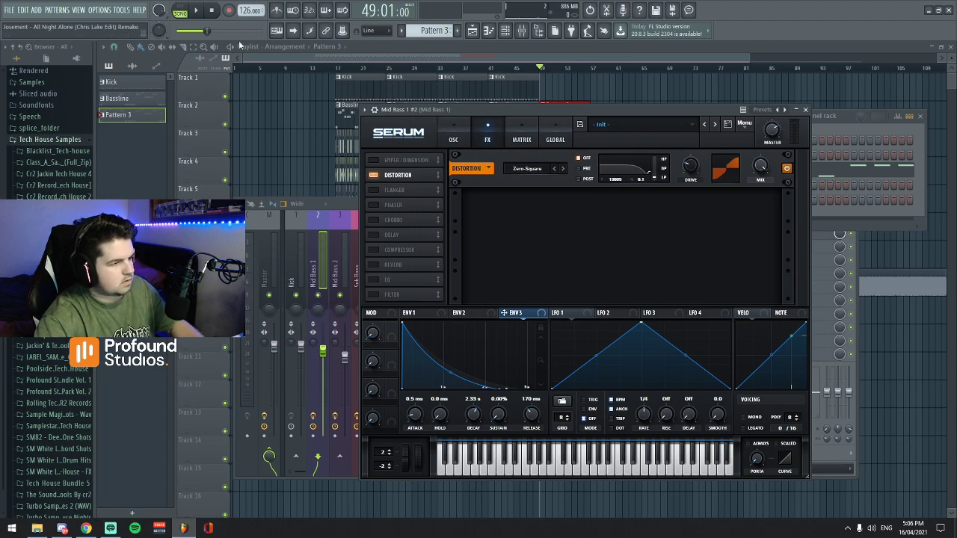
# Audition the pattern from bar 49, comparing the distortion filter in Post and Off positions, and leave it at Off.
pyautogui.press('space')
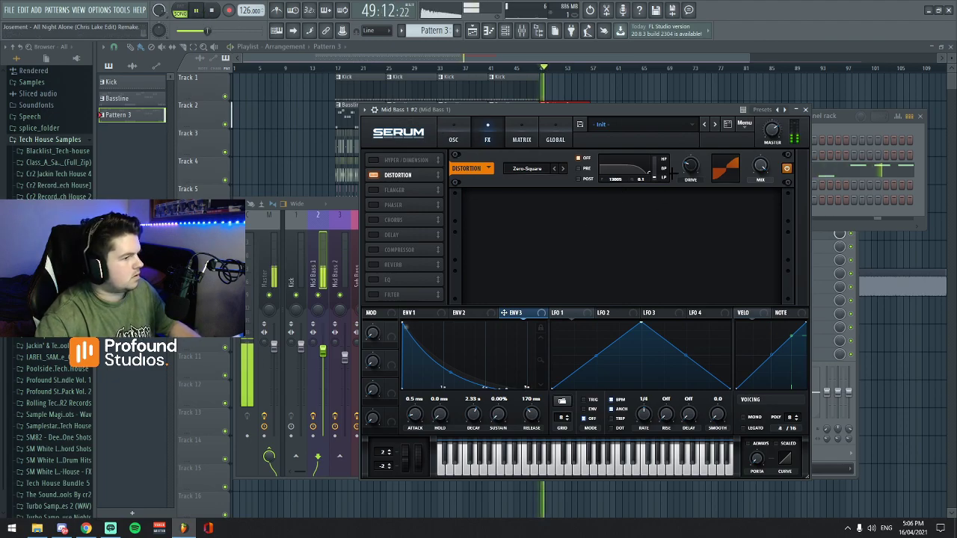
pyautogui.click(213, 13)
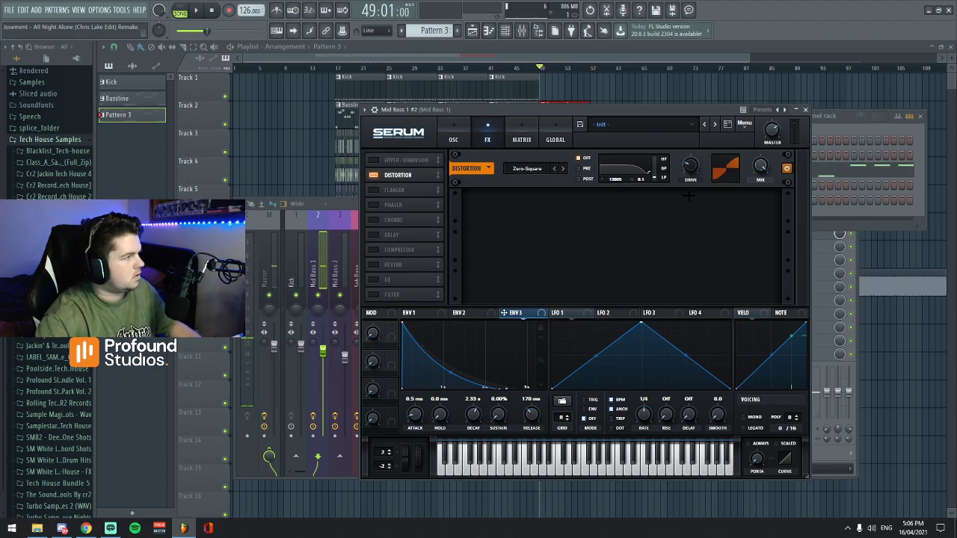
pyautogui.moveTo(691, 171)
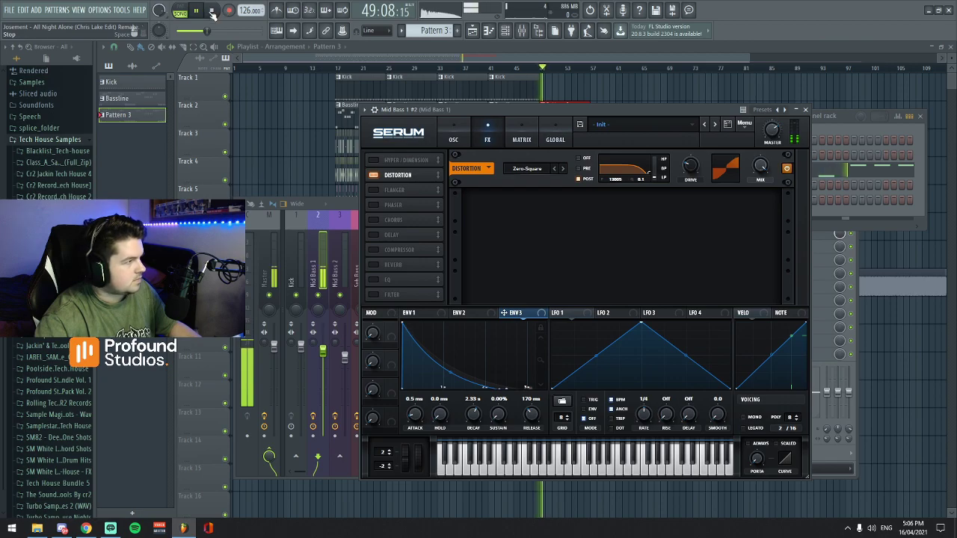
pyautogui.click(578, 158)
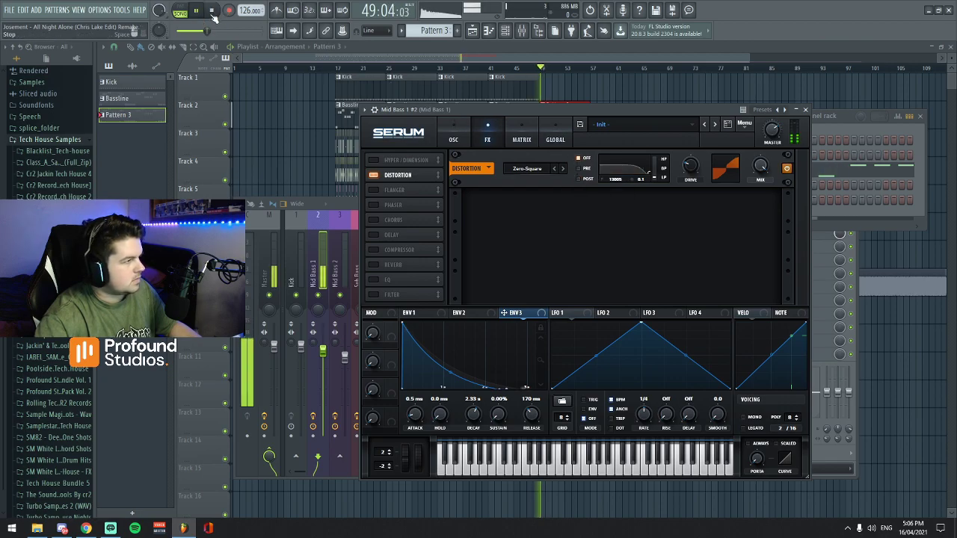
# Raise the distortion drive until its curve turns into a hard square, and audition the pattern.
pyautogui.moveTo(689, 165); pyautogui.dragTo(689, 150)
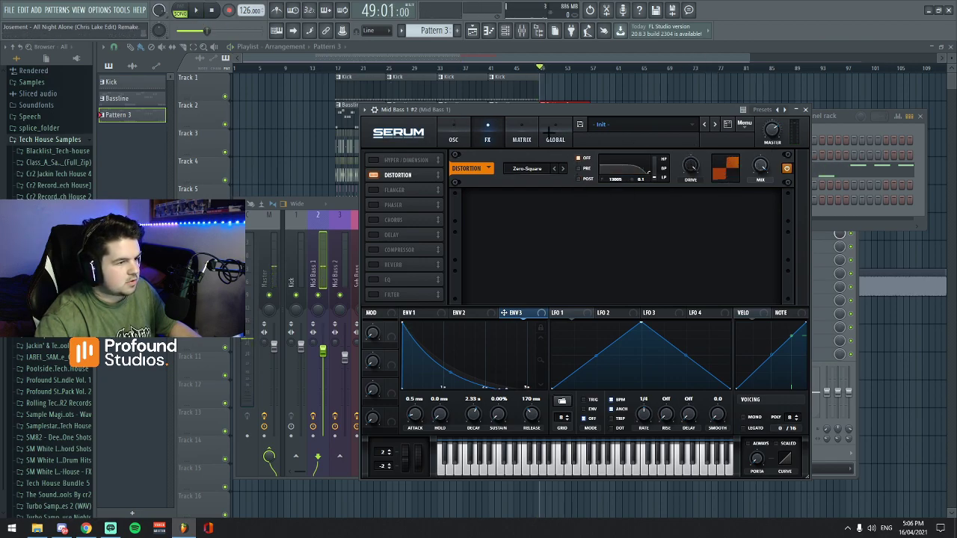
pyautogui.press('space')
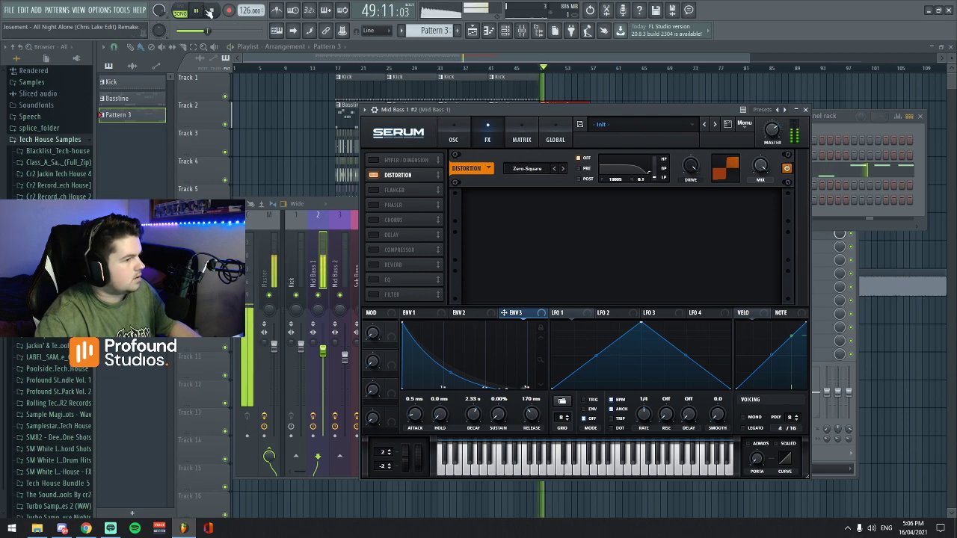
pyautogui.click(211, 13)
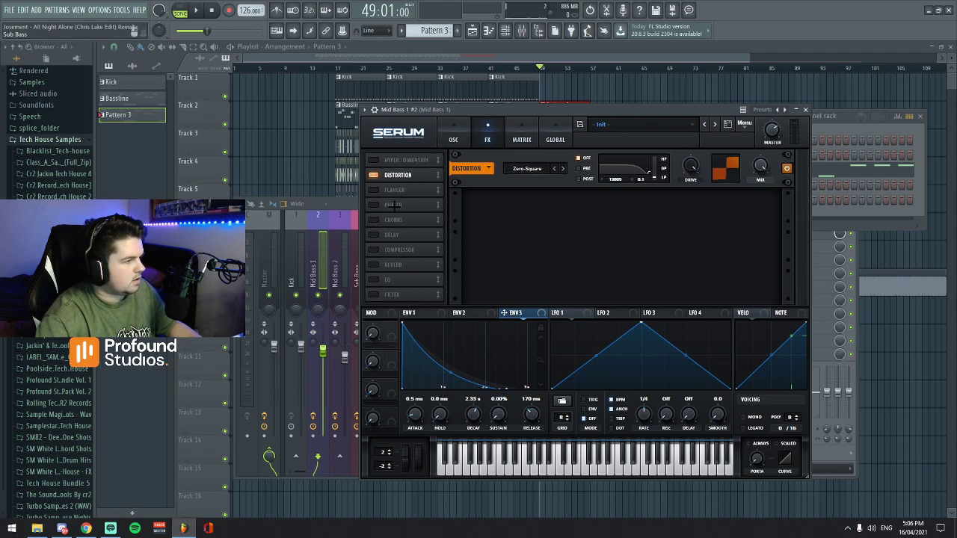
# Enable the Filter effect, set its type to German LP and lower its cutoff to 8 Hz.
pyautogui.click(373, 294)
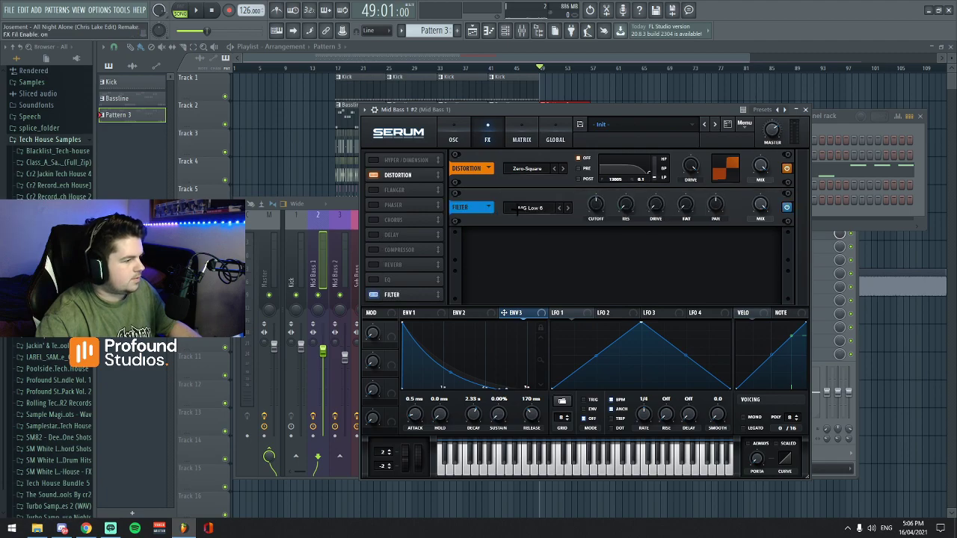
pyautogui.click(517, 209)
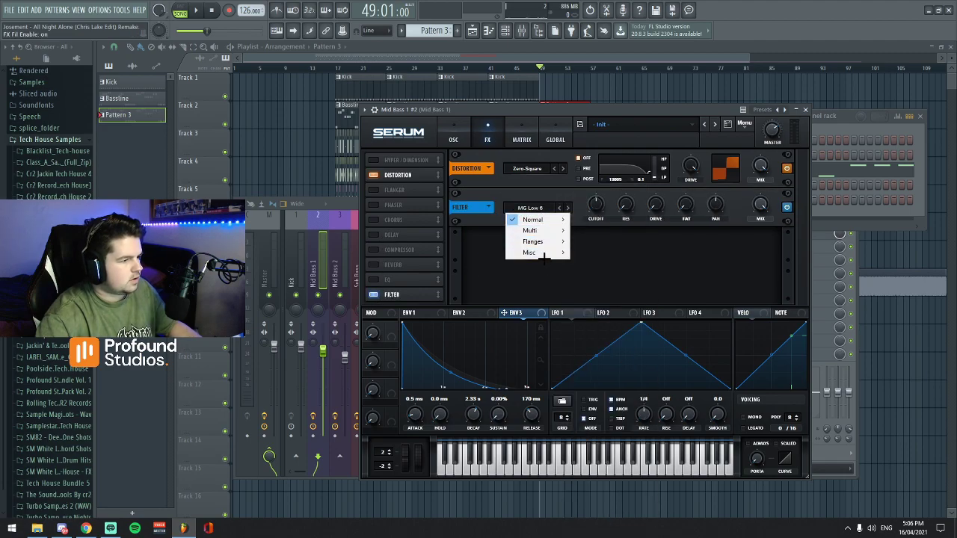
pyautogui.moveTo(546, 253)
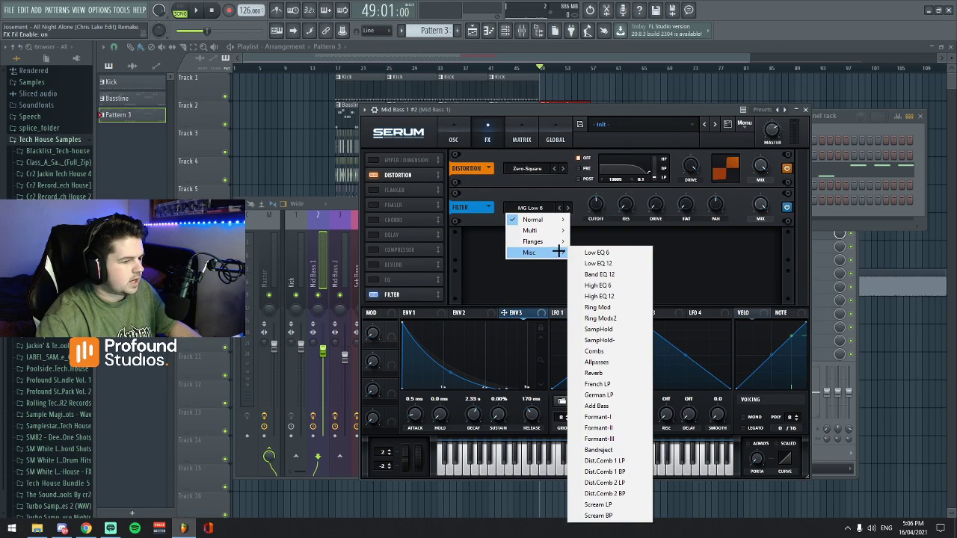
pyautogui.click(598, 395)
pyautogui.moveTo(595, 203); pyautogui.dragTo(592, 282)
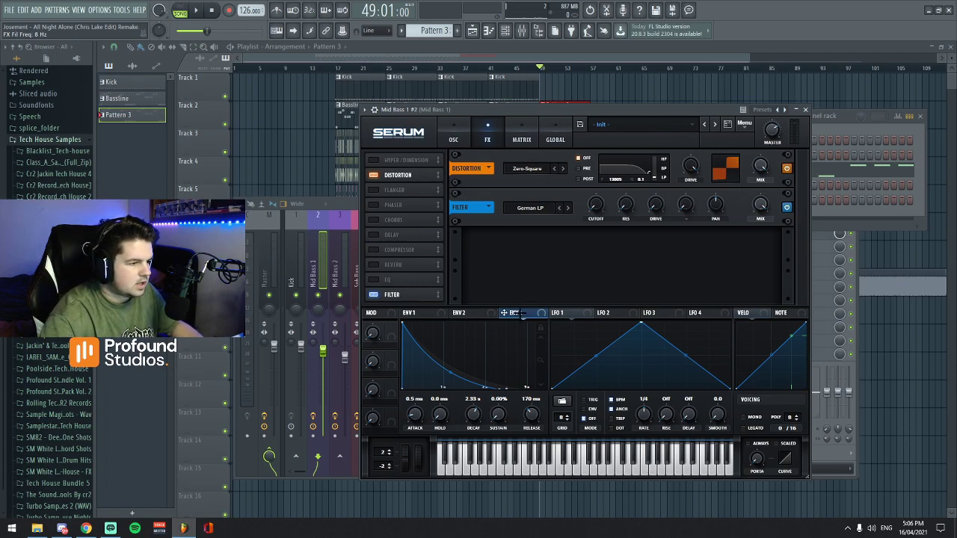
# Modulate the effect filter's cutoff with Env 3 by an amount of 61, and audition the pattern.
pyautogui.moveTo(596, 211); pyautogui.dragTo(586, 196)
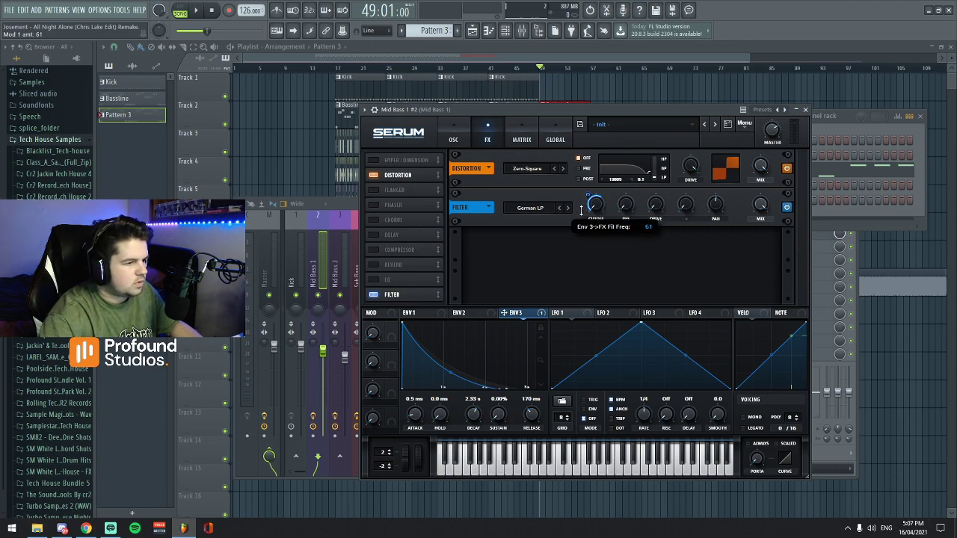
pyautogui.click(196, 10)
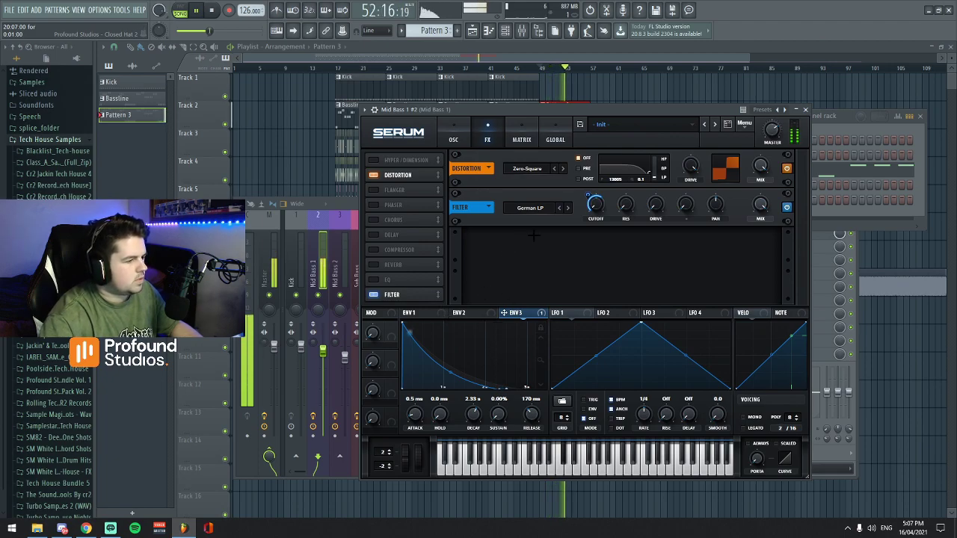
pyautogui.moveTo(607, 111); pyautogui.dragTo(531, 87)
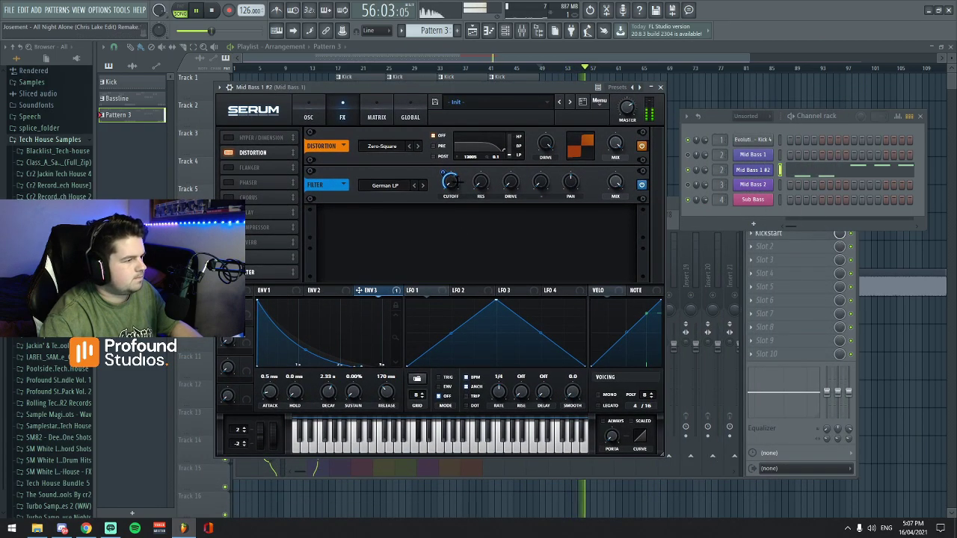
pyautogui.press('space')
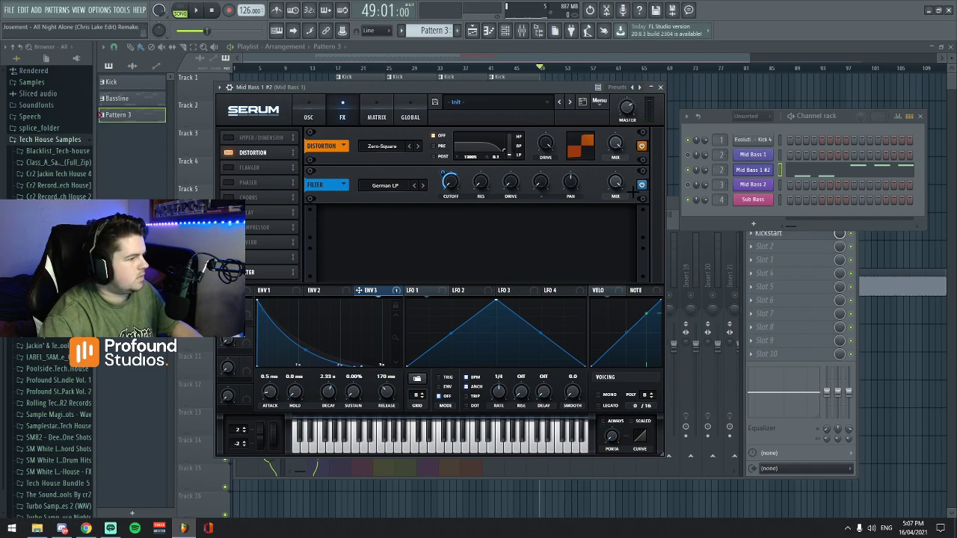
# Compare the pattern from bar 49 with the Filter effect bypassed and enabled, leaving the effect enabled.
pyautogui.press('space')
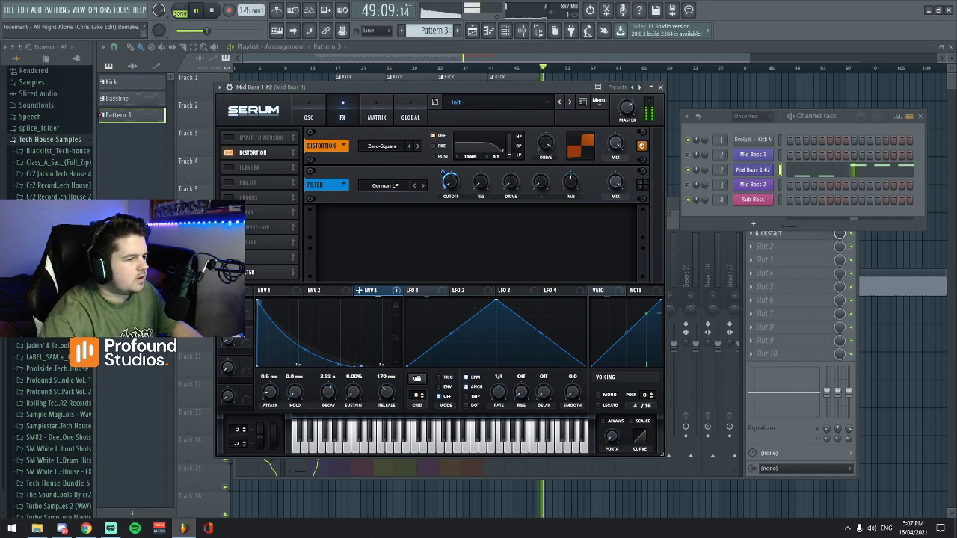
pyautogui.press('space')
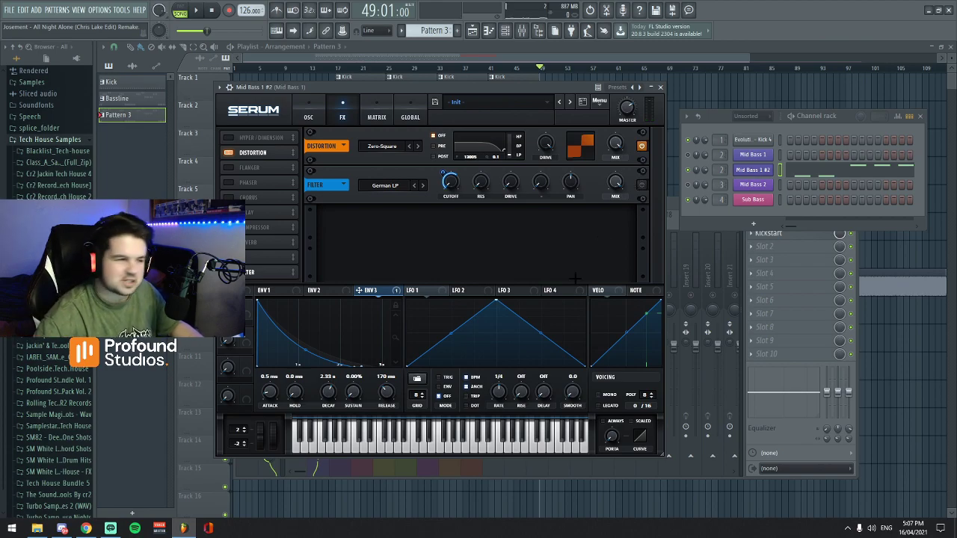
pyautogui.moveTo(414, 84); pyautogui.dragTo(436, 104)
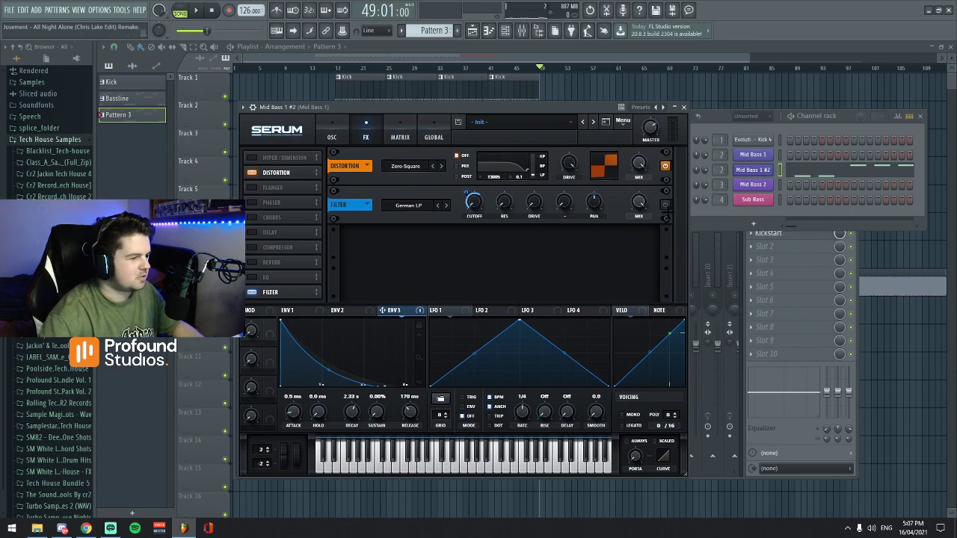
pyautogui.press('space')
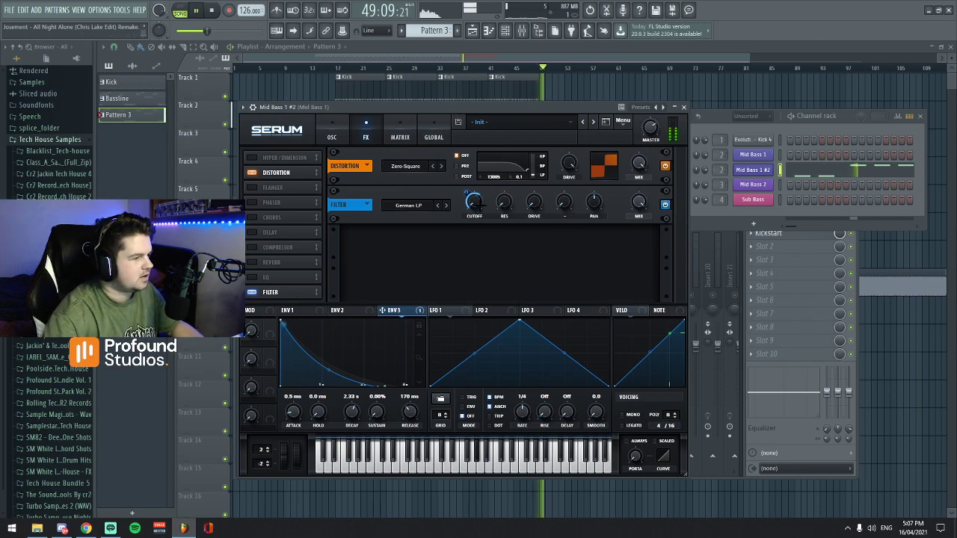
pyautogui.click(333, 136)
pyautogui.click(366, 137)
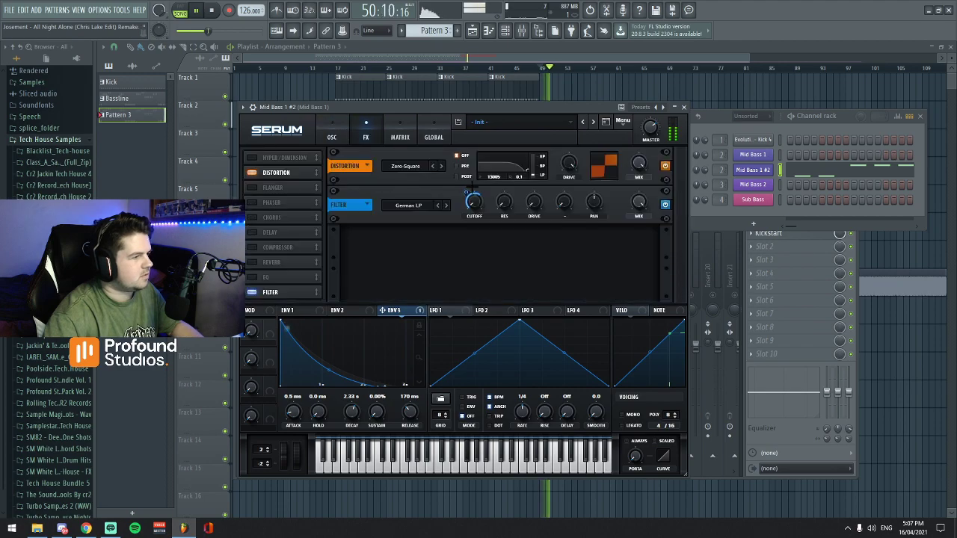
pyautogui.press('space')
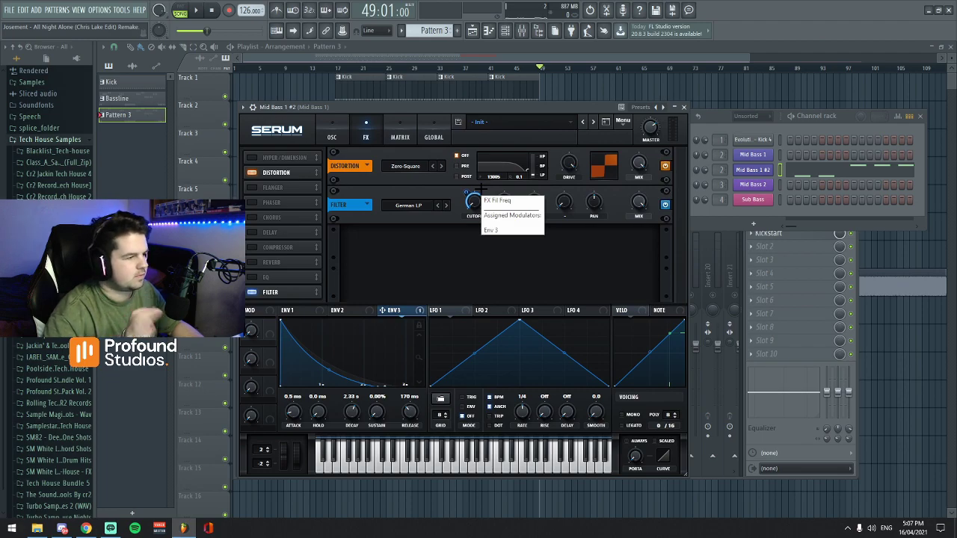
# Audition the finished Mid Bass 1 #2 sound on Pattern 3 from bar 49.
pyautogui.press('space')
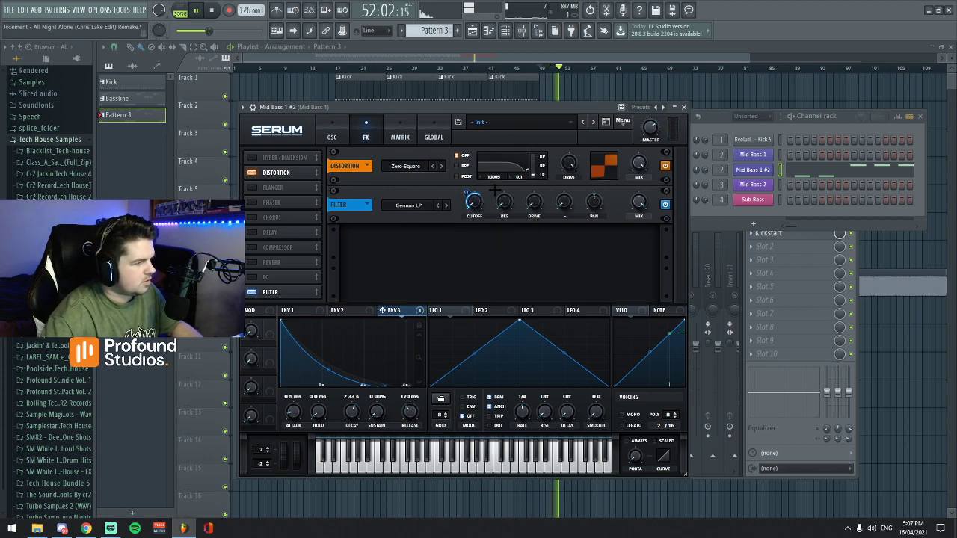
pyautogui.press('space')
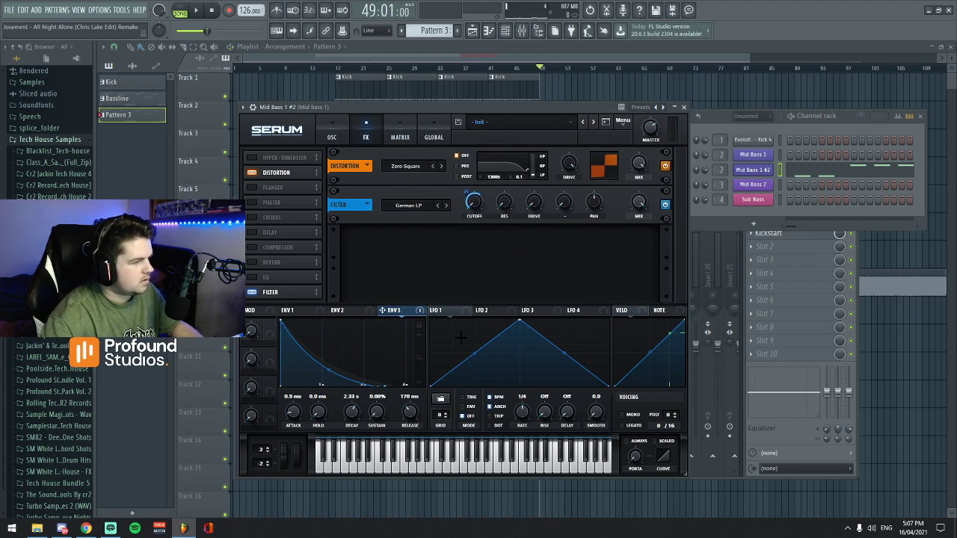
pyautogui.press('space')
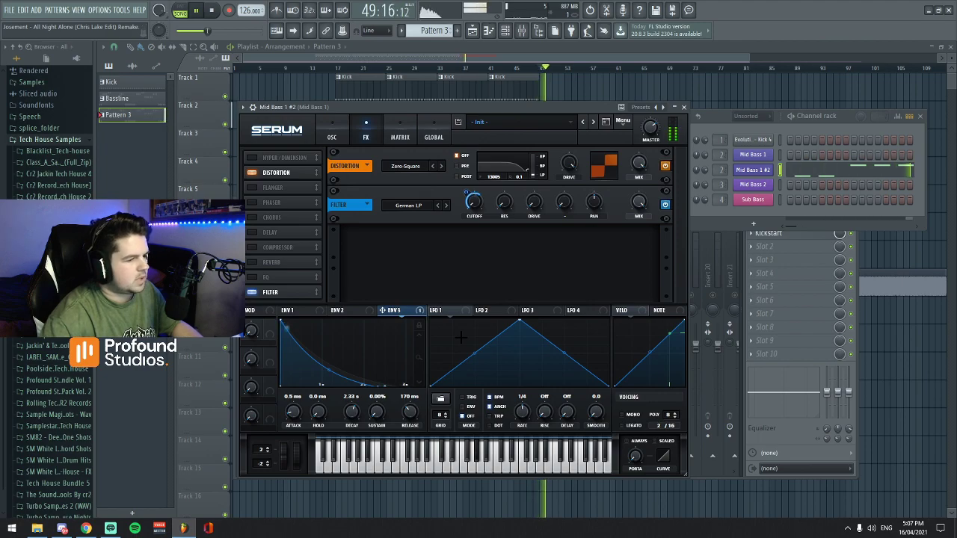
pyautogui.press('space')
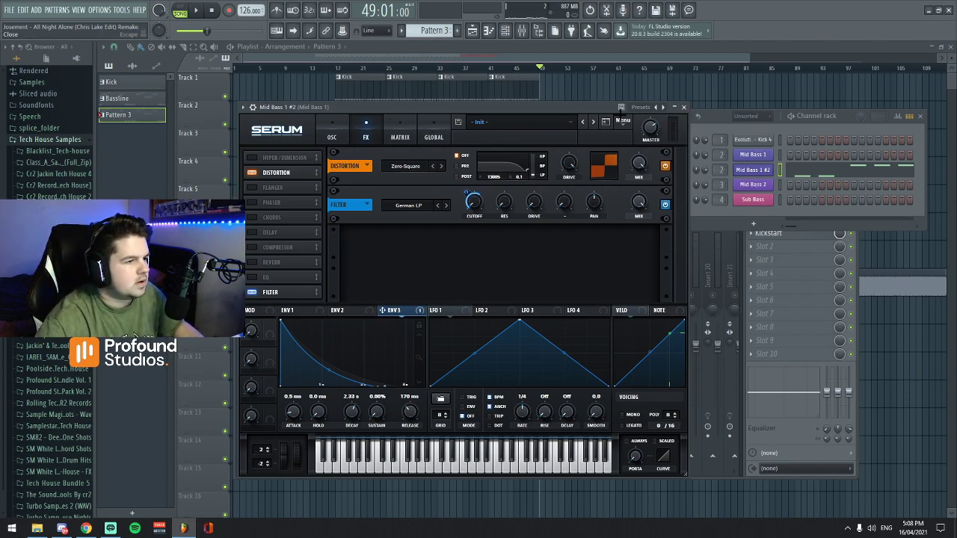
# Replace the four Bassline clips on Track 2 with the Pattern 3 clip moved to bar 17, and play from there.
pyautogui.click(683, 107)
pyautogui.rightClick(510, 117)
pyautogui.rightClick(463, 117)
pyautogui.rightClick(412, 117)
pyautogui.rightClick(362, 117)
pyautogui.moveTo(549, 117); pyautogui.dragTo(350, 121)
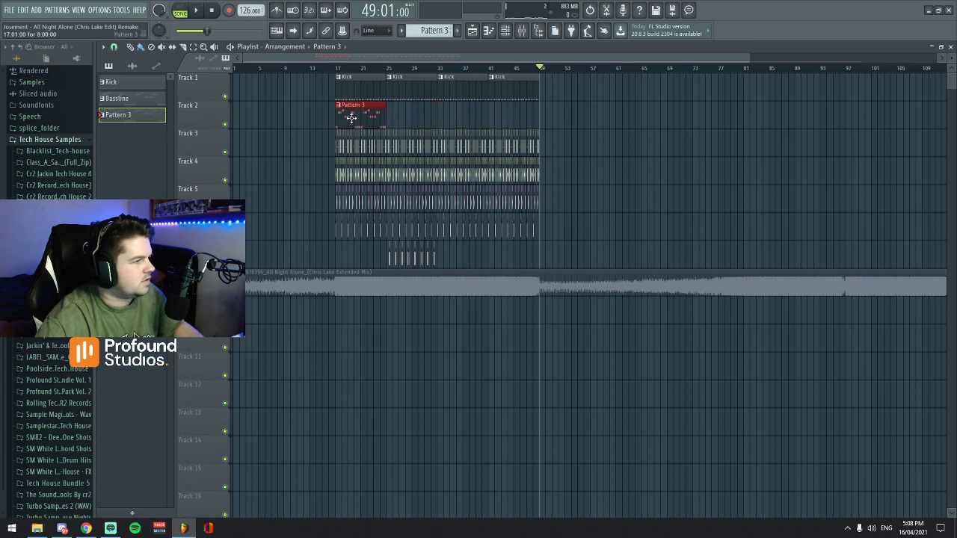
pyautogui.click(336, 68)
pyautogui.press('space')
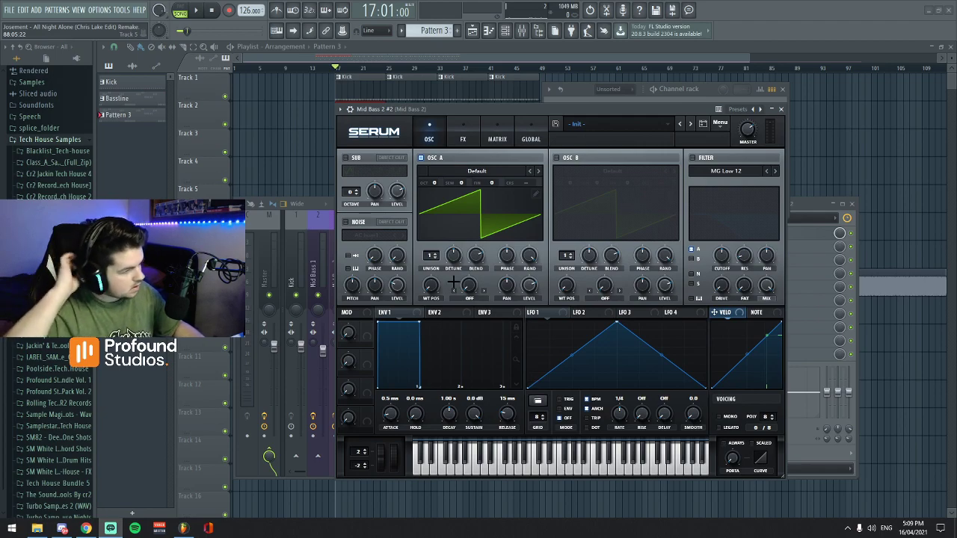
# Enable oscillator B in Mid Bass 2 #2, setting oscillator A to -2 octaves and oscillator B to -3 octaves.
pyautogui.click(556, 158)
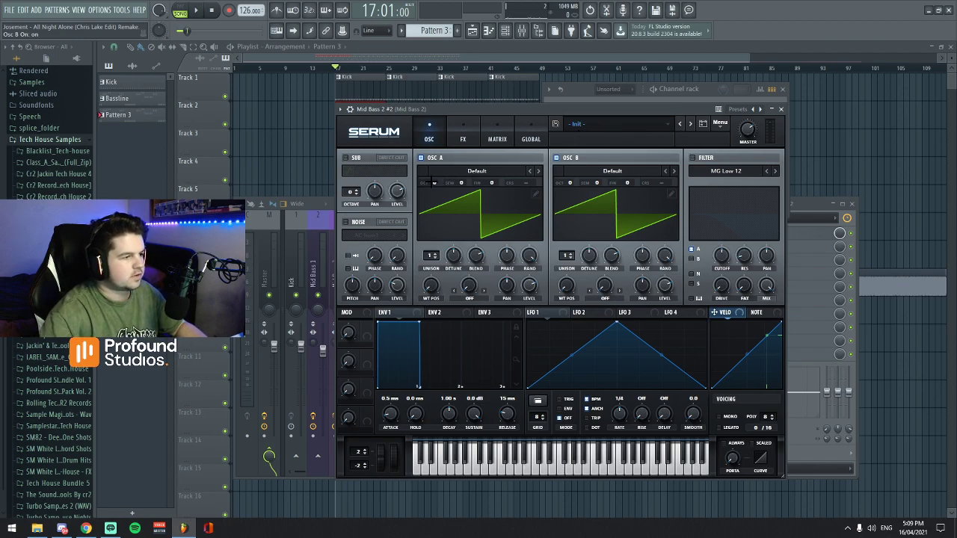
pyautogui.moveTo(434, 182); pyautogui.dragTo(436, 201)
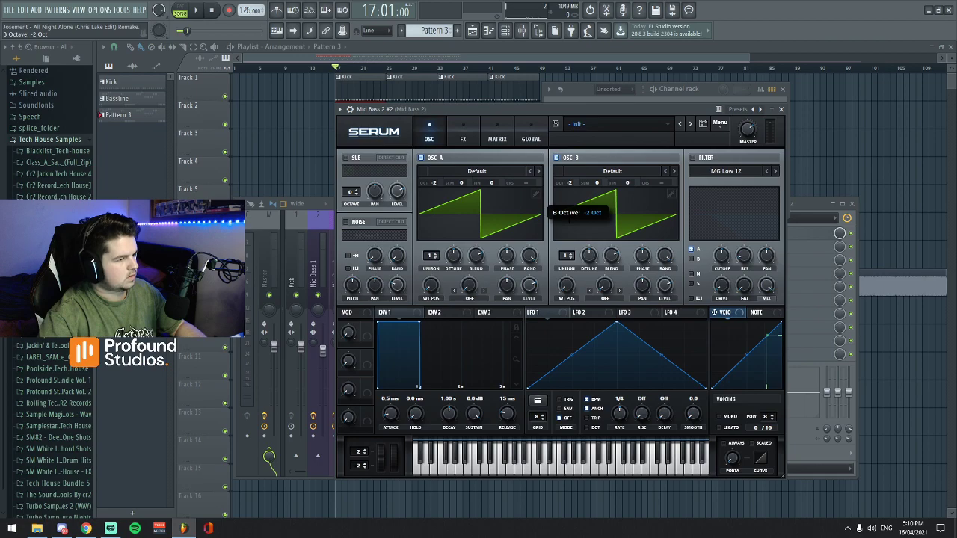
pyautogui.moveTo(570, 183); pyautogui.dragTo(570, 191)
# Load the Monster 5 [SL] spectral wavetable in oscillator A and the Tigra digital wavetable in oscillator B.
pyautogui.click(464, 171)
pyautogui.moveTo(473, 193)
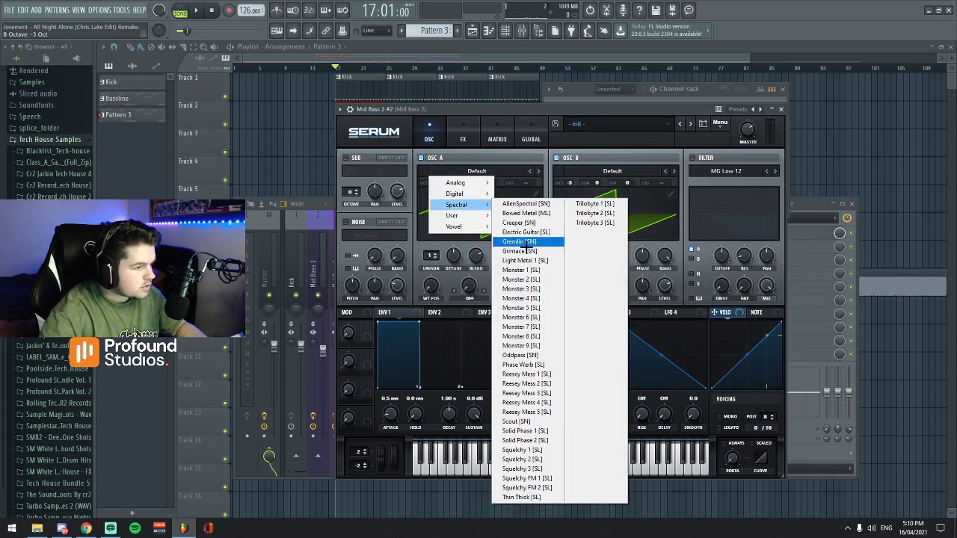
pyautogui.click(529, 308)
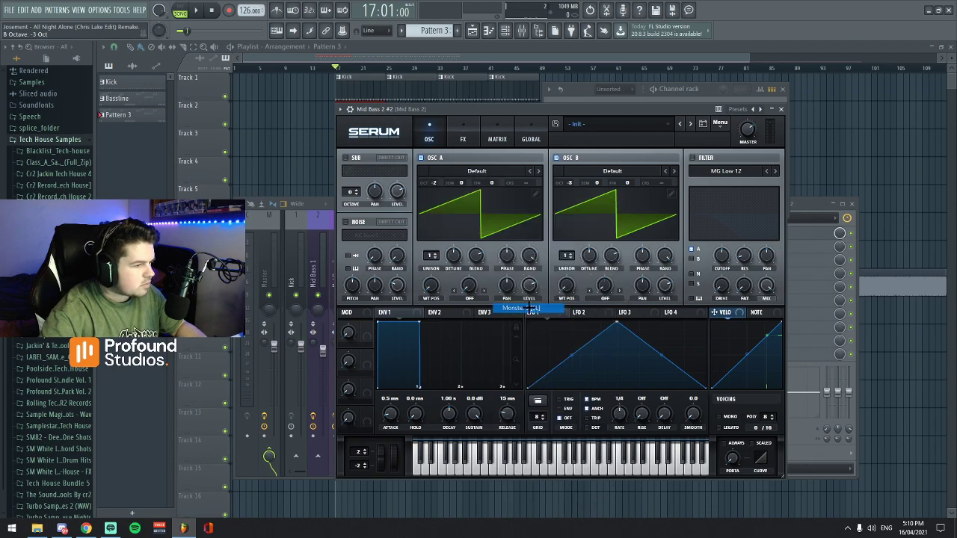
pyautogui.click(606, 171)
pyautogui.moveTo(605, 204)
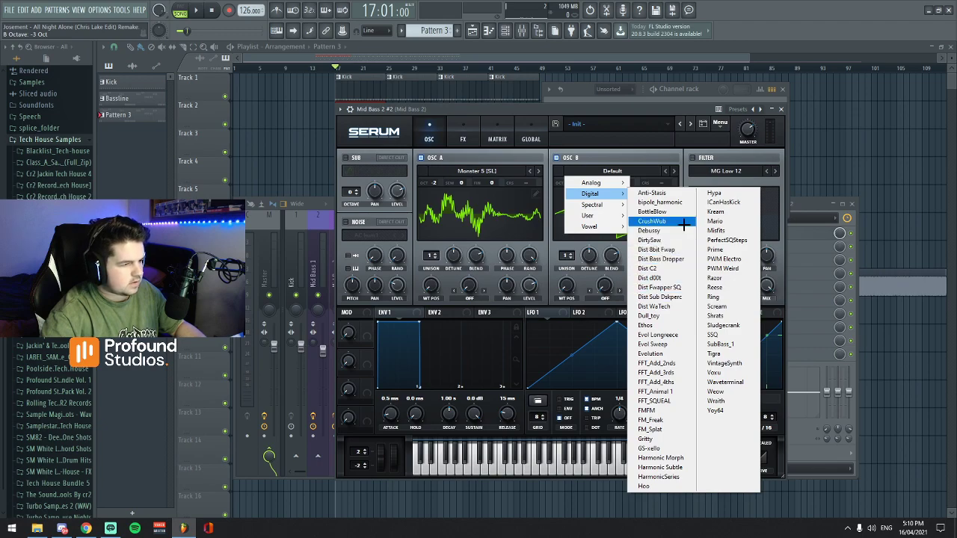
pyautogui.click(714, 354)
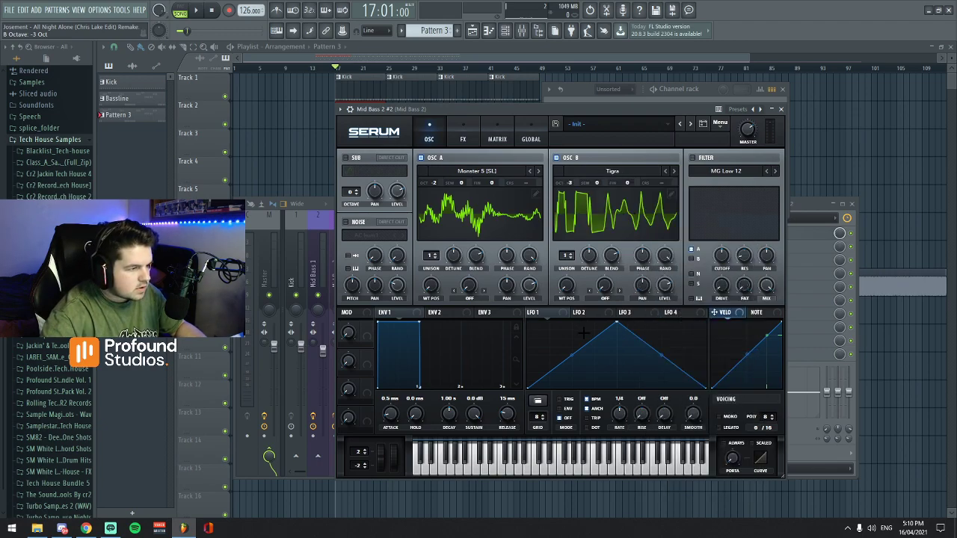
# Set the unison detune of oscillators B and A to 0.06.
pyautogui.moveTo(588, 254); pyautogui.dragTo(589, 259)
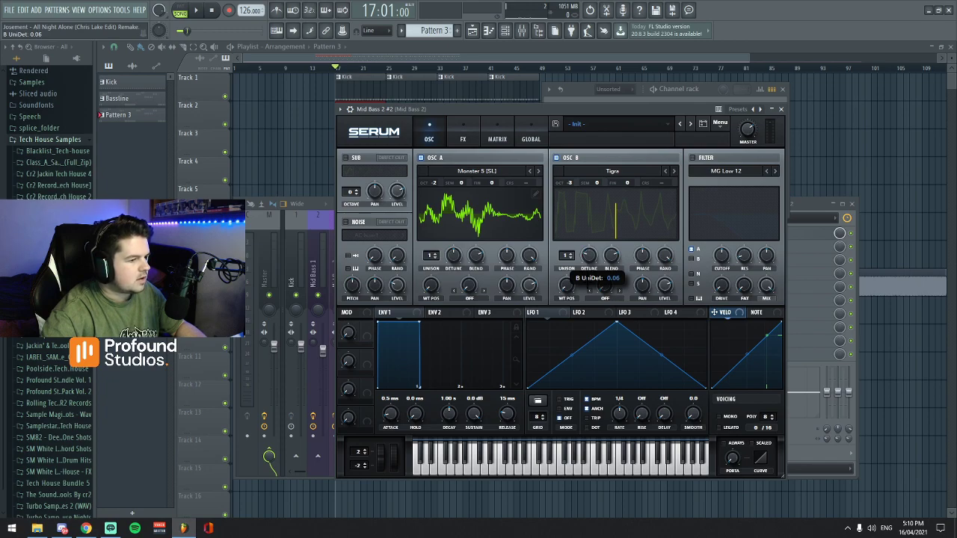
pyautogui.moveTo(448, 257); pyautogui.dragTo(449, 251)
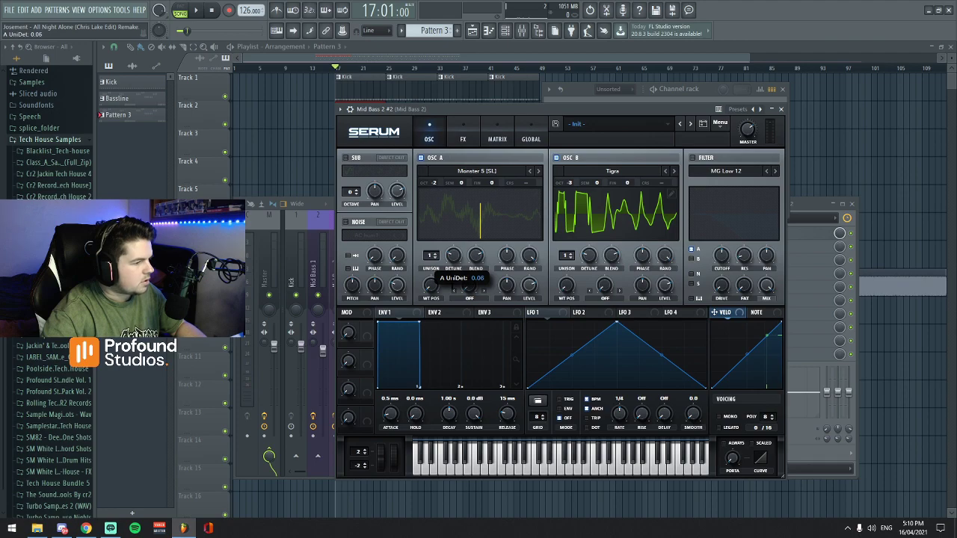
pyautogui.moveTo(452, 256); pyautogui.dragTo(452, 254)
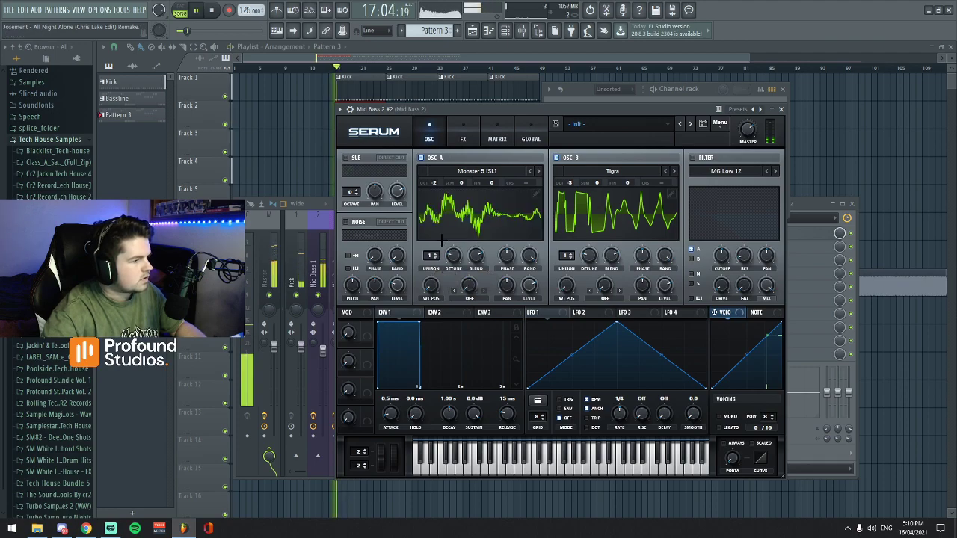
# Mute the Mid Bass 1 #2 channel and audition Mid Bass 2 #2 on Pattern 3 from bar 17.
pyautogui.click(506, 30)
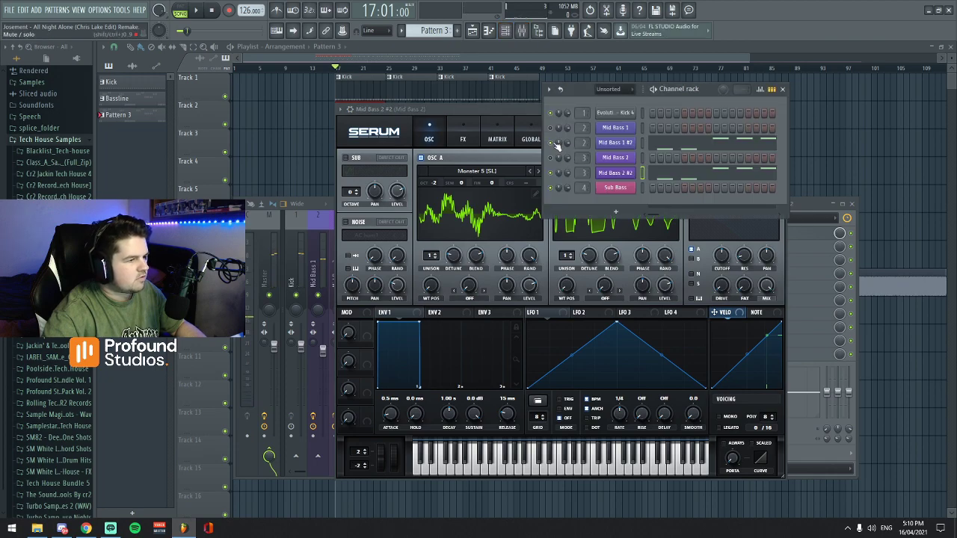
pyautogui.press('space')
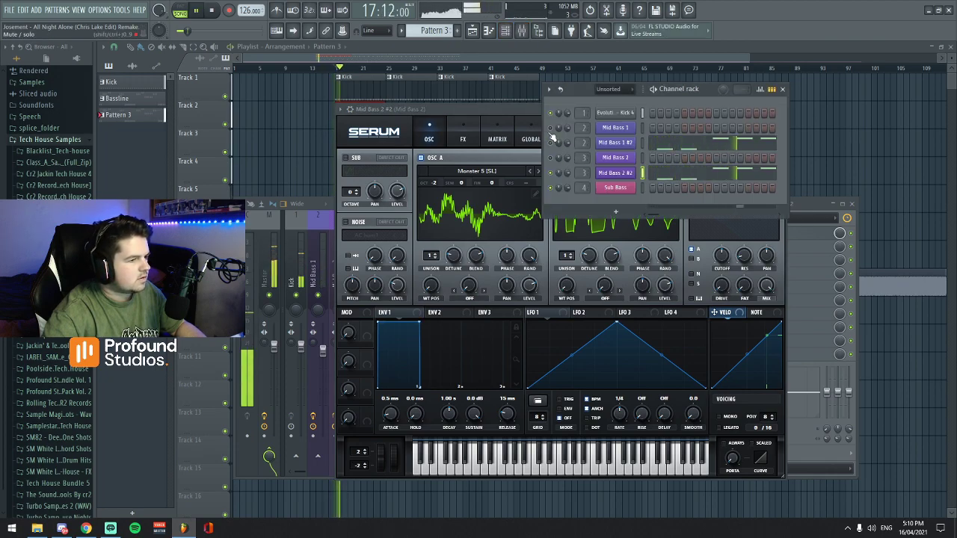
pyautogui.click(534, 109)
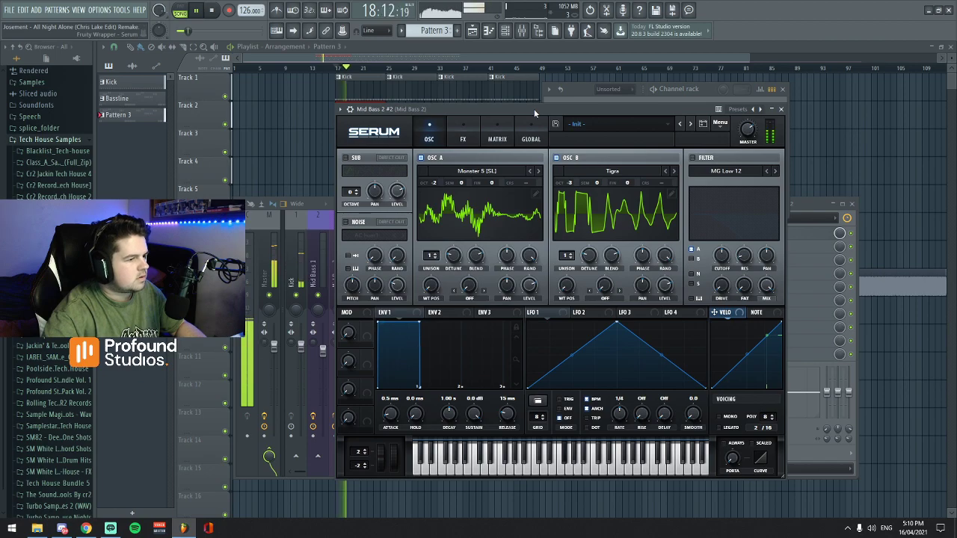
pyautogui.press('space')
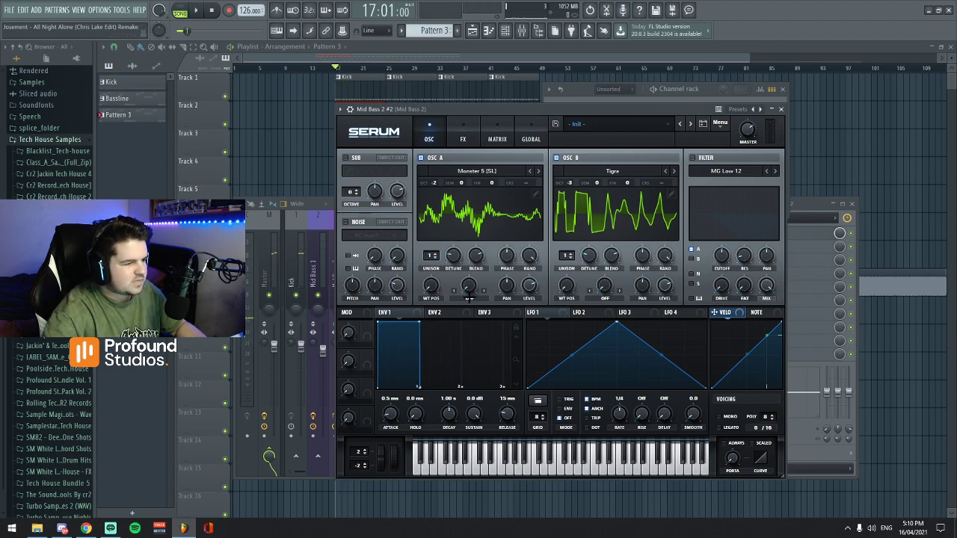
# Set oscillator A's warp mode to Asym +/-, raise its warp amount slightly, and audition the change.
pyautogui.click(470, 296)
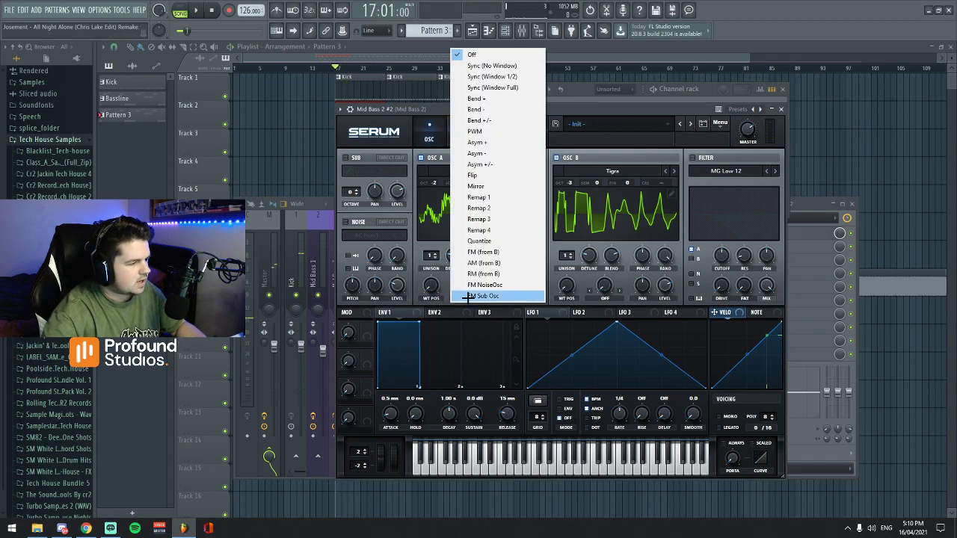
pyautogui.click(476, 143)
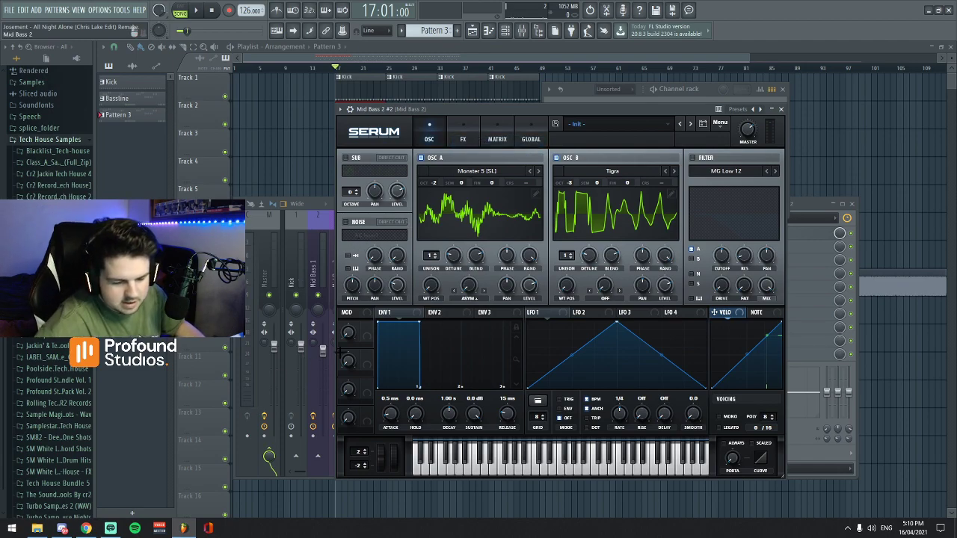
pyautogui.click(469, 295)
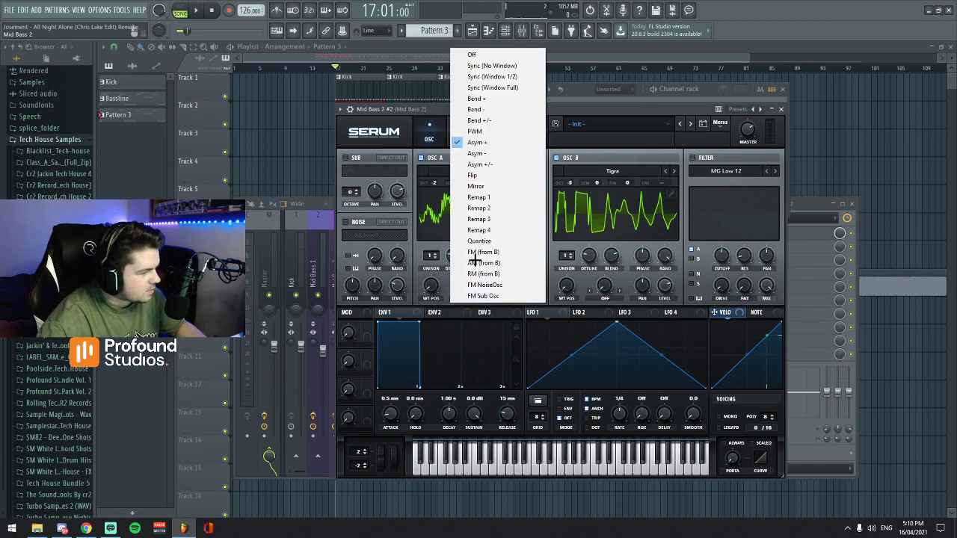
pyautogui.click(510, 164)
pyautogui.moveTo(469, 285)
pyautogui.mouseDown()
pyautogui.moveTo(469, 240)
pyautogui.moveTo(478, 254)
pyautogui.moveTo(472, 286)
pyautogui.moveTo(481, 271)
pyautogui.mouseUp()
pyautogui.press('space')
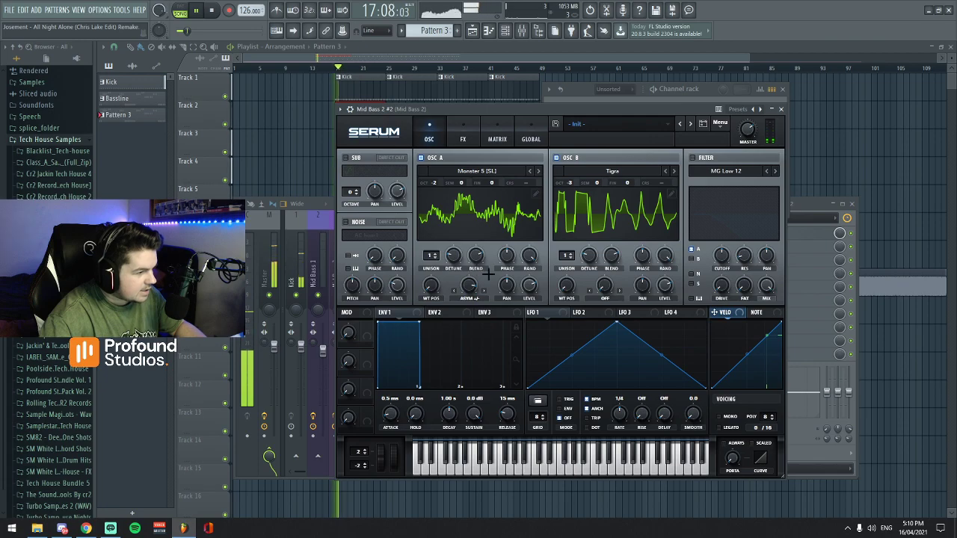
pyautogui.press('space')
# Set oscillator B's warp to FM (from A) at 58% and audition the result from bar 17.
pyautogui.click(605, 298)
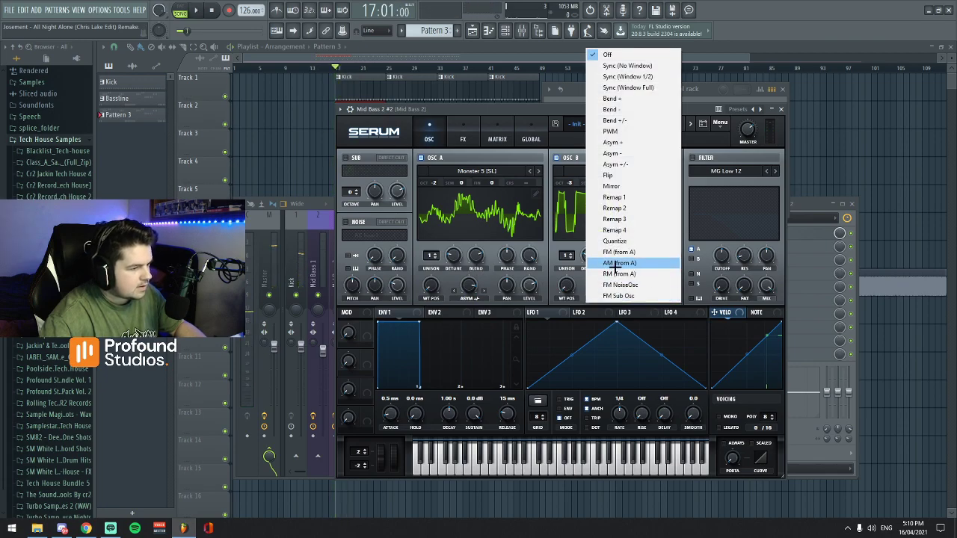
pyautogui.click(614, 252)
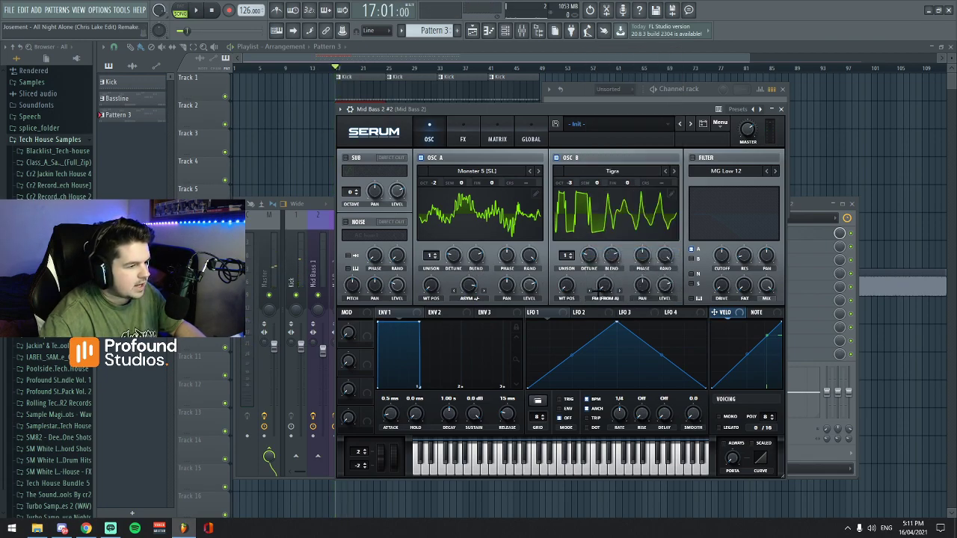
pyautogui.moveTo(605, 287); pyautogui.dragTo(614, 242)
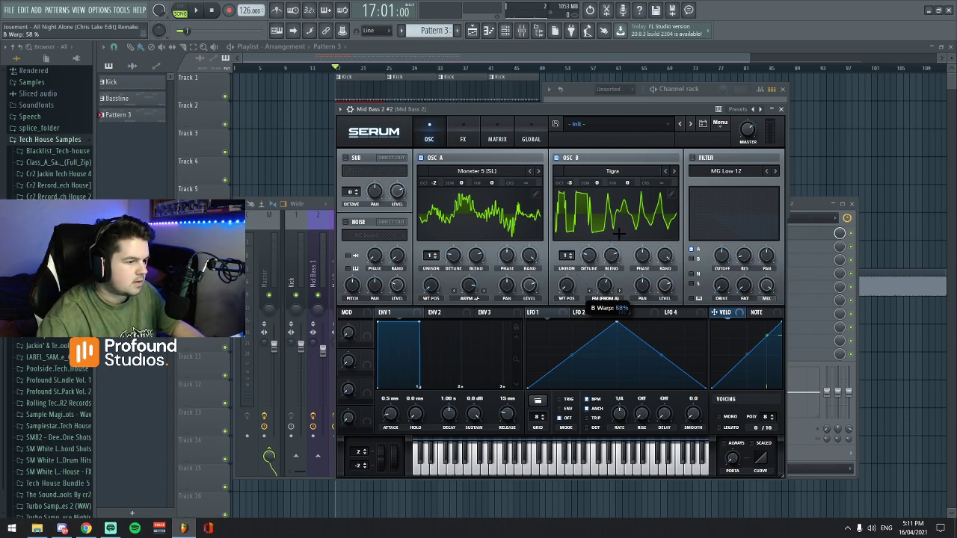
pyautogui.press('space')
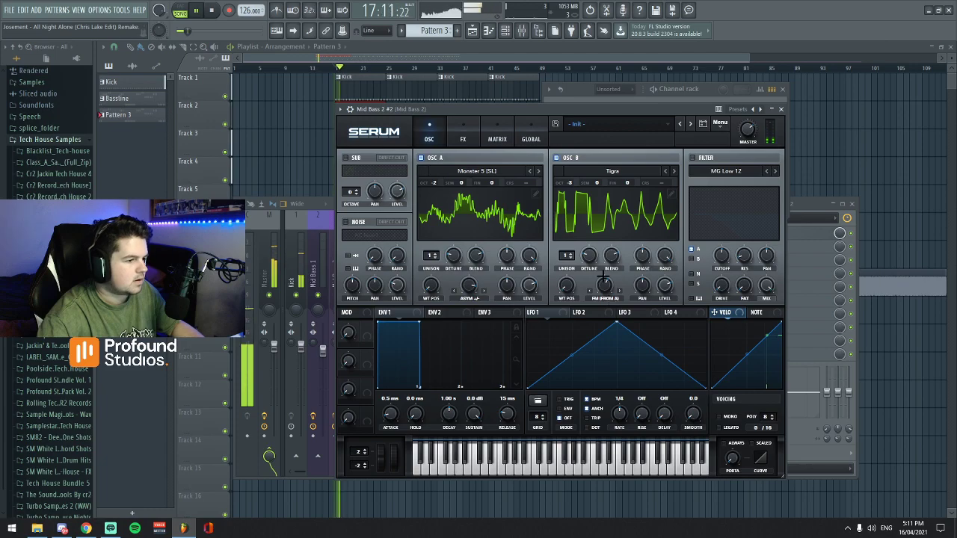
pyautogui.press('space')
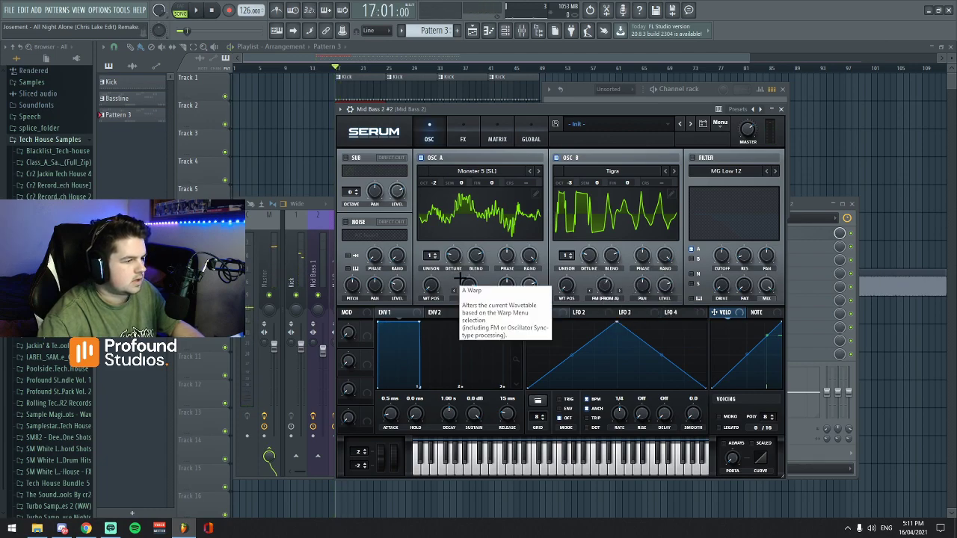
pyautogui.press('space')
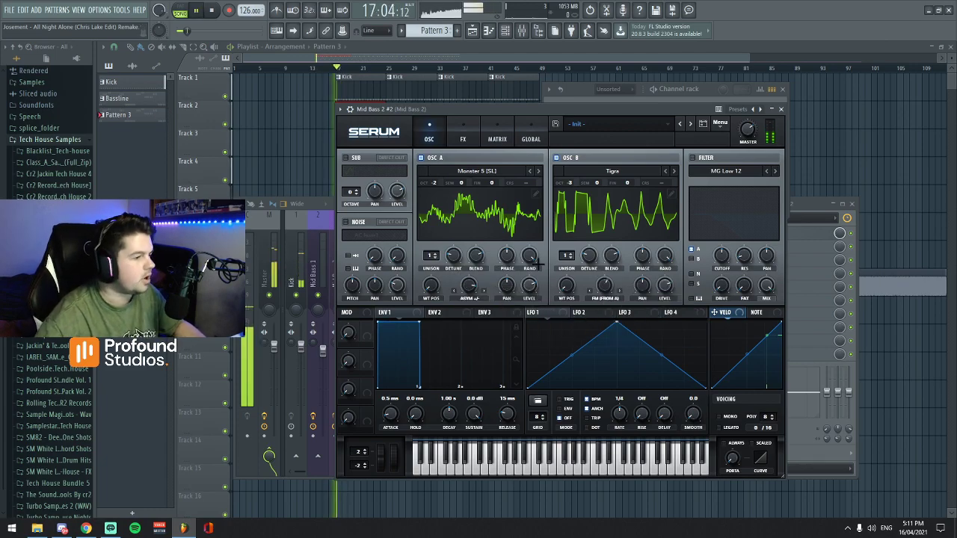
pyautogui.press('space')
# Filter oscillators A and B through MG Low 12 with a 126 Hz cutoff, and save the project.
pyautogui.click(692, 158)
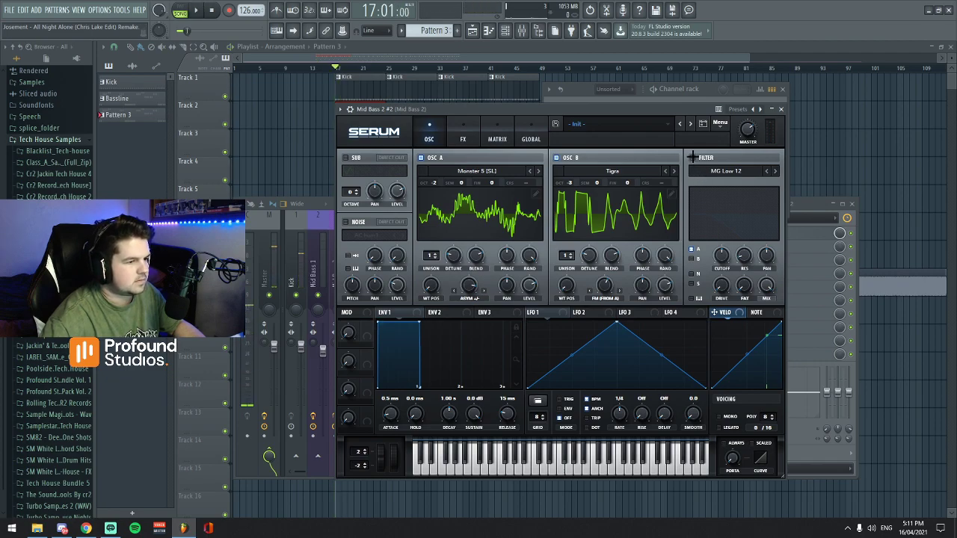
pyautogui.moveTo(723, 256); pyautogui.dragTo(722, 259)
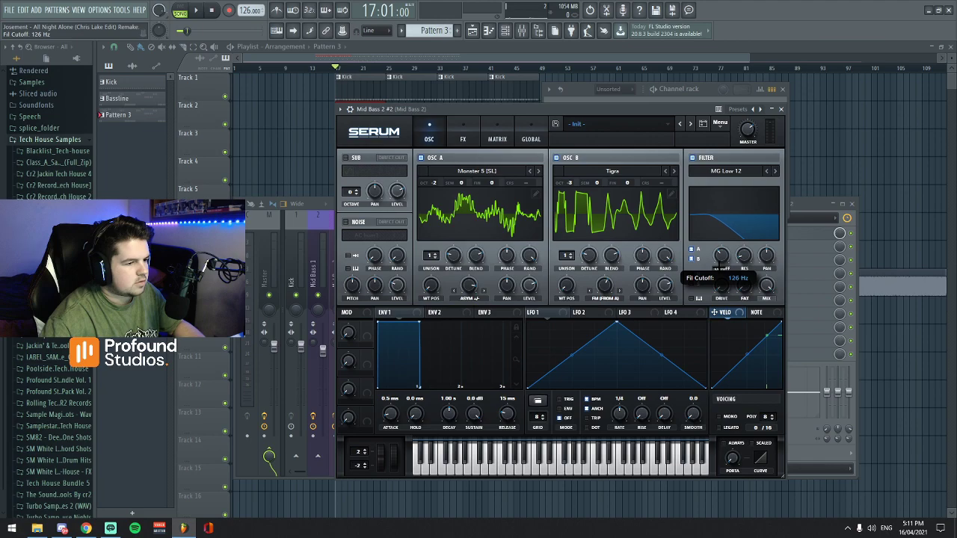
pyautogui.press('space')
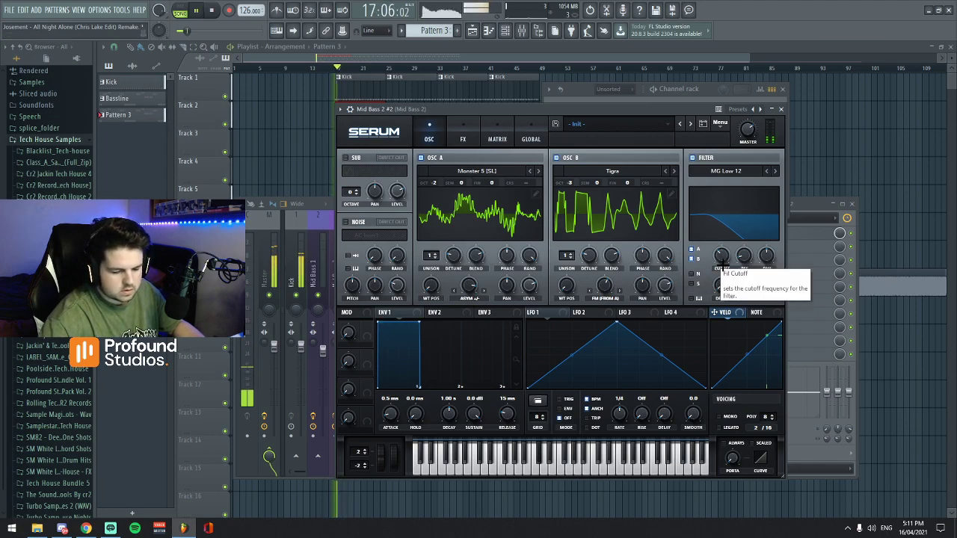
pyautogui.press('space')
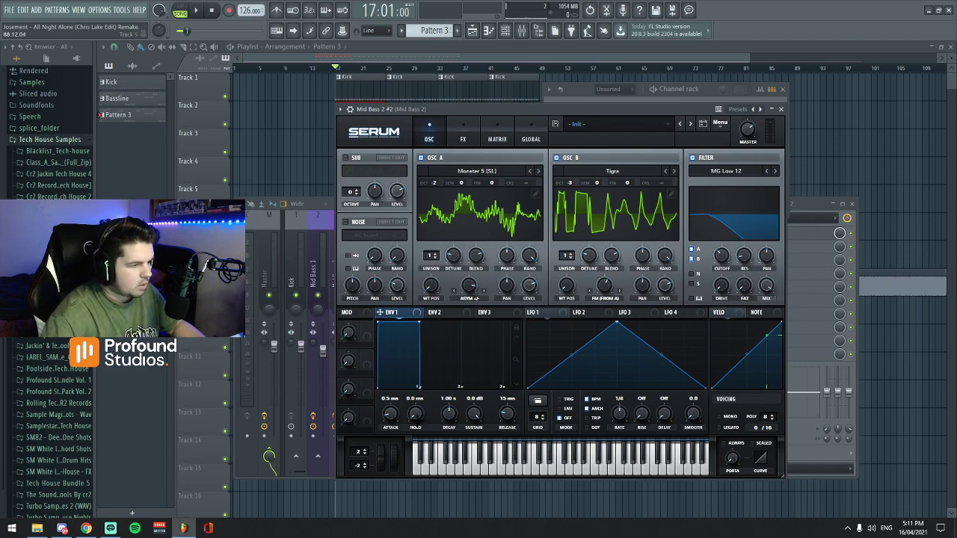
pyautogui.hotkey('ctrl', 's')
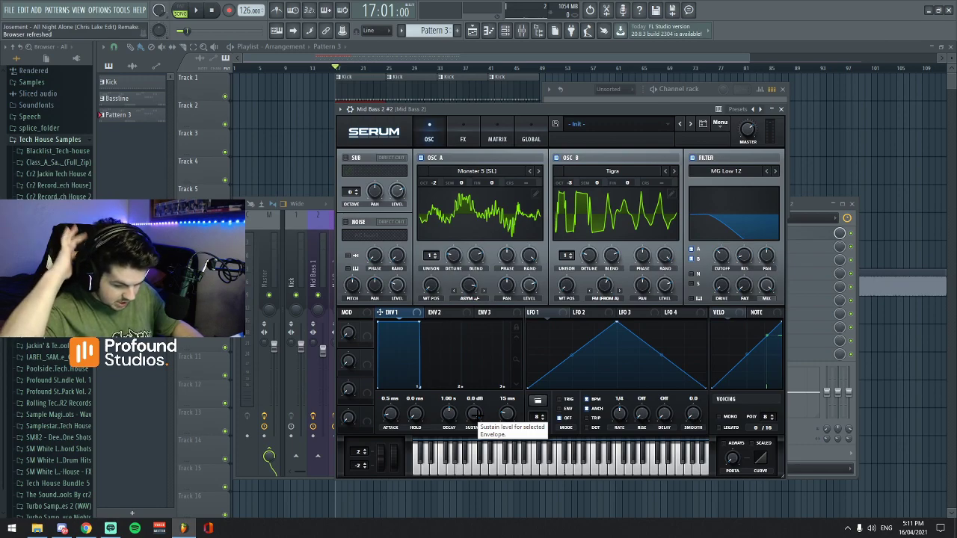
# Set envelope 1 to a 2.79 s decay, minimum sustain and 546 ms release, checking it against playback.
pyautogui.moveTo(449, 414); pyautogui.dragTo(464, 534)
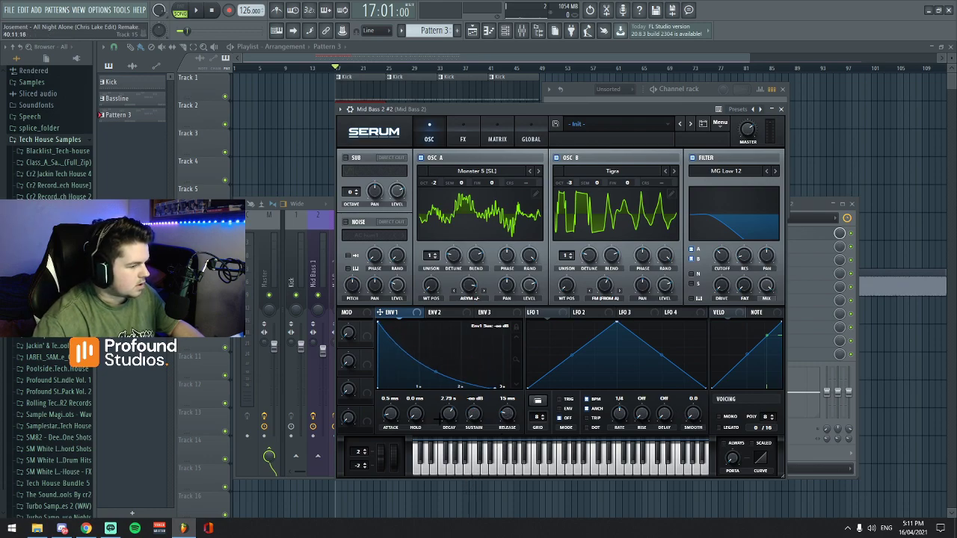
pyautogui.moveTo(507, 413); pyautogui.dragTo(509, 407)
pyautogui.press('space')
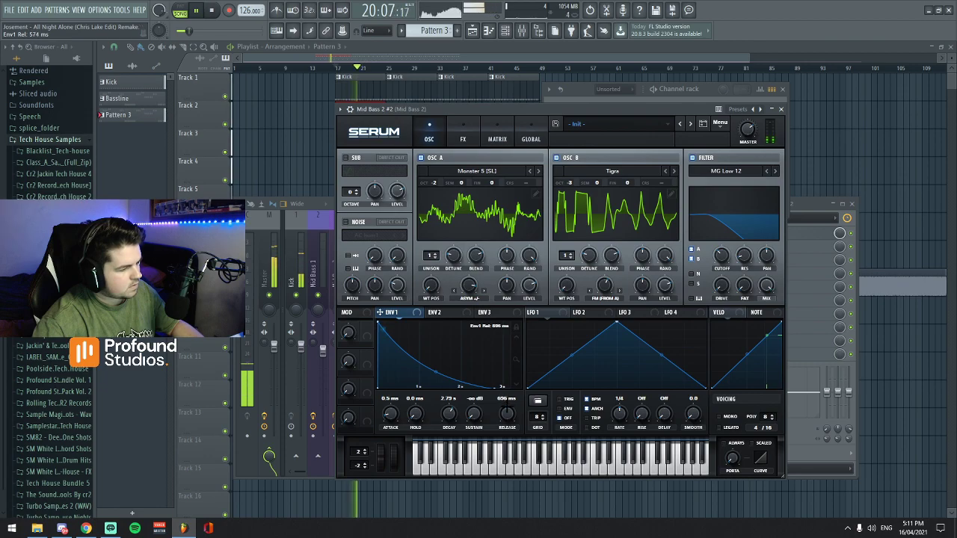
pyautogui.press('space')
pyautogui.press('space')
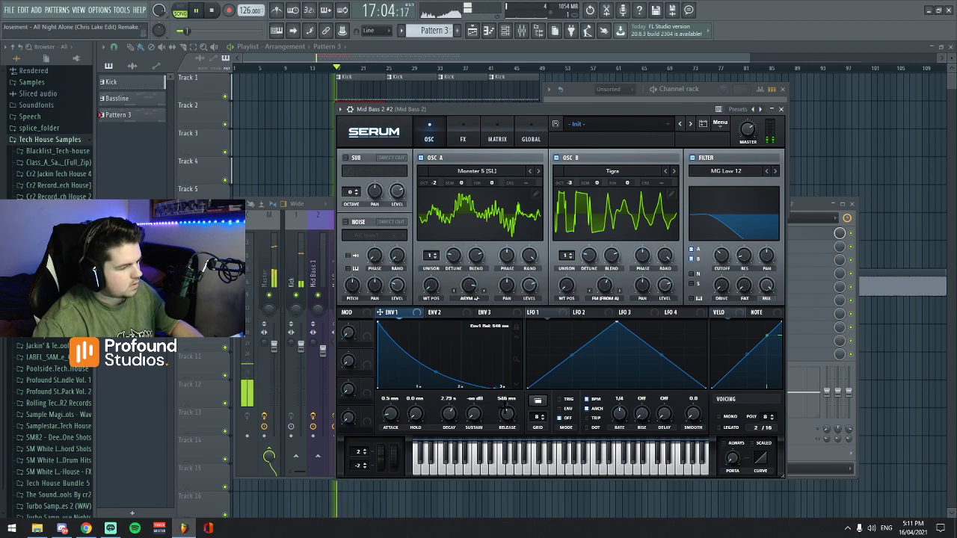
pyautogui.press('space')
# Set envelope 3 to a 1.86 s decay, 45.18% sustain and 141 ms release, playing the pattern from bar 17.
pyautogui.click(482, 312)
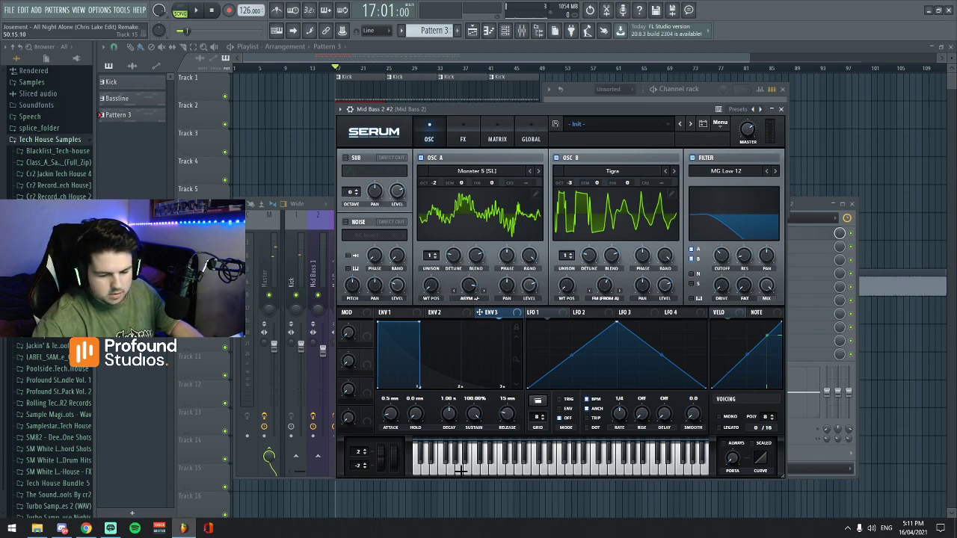
pyautogui.moveTo(474, 409); pyautogui.dragTo(471, 478)
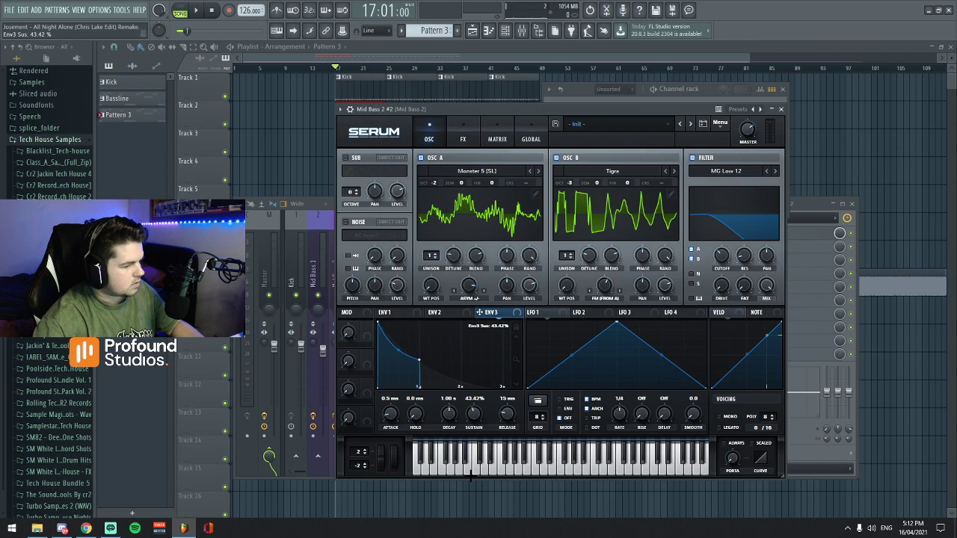
pyautogui.moveTo(448, 414); pyautogui.dragTo(448, 430)
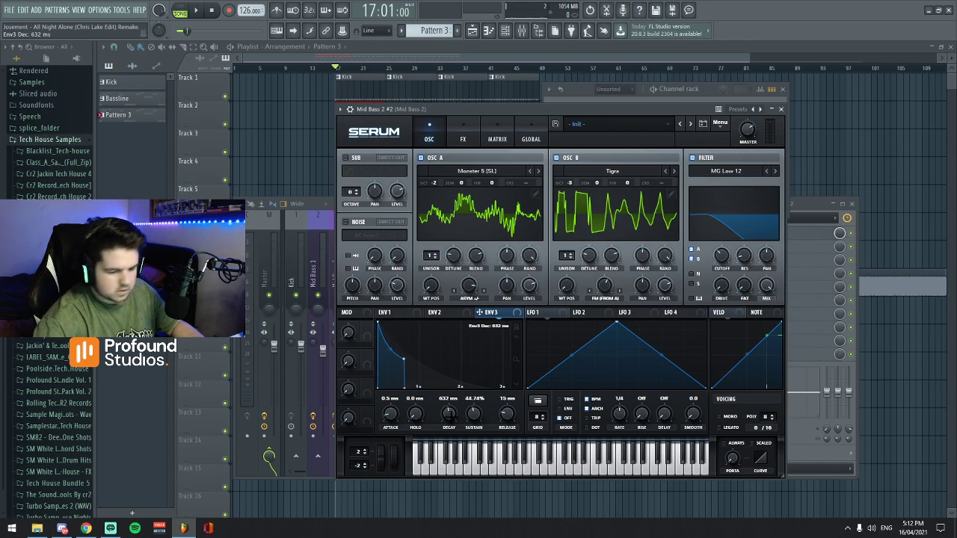
pyautogui.moveTo(449, 413); pyautogui.dragTo(451, 410)
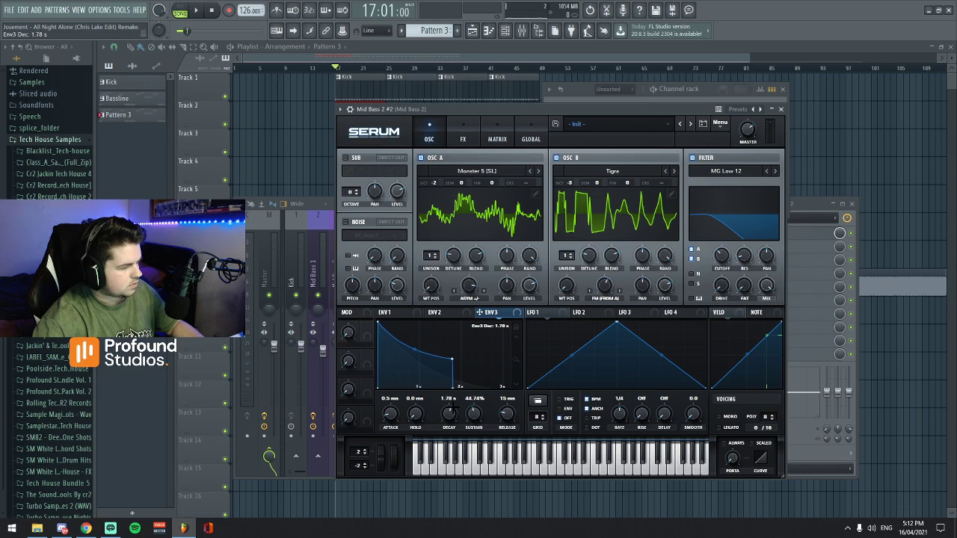
pyautogui.moveTo(473, 411)
pyautogui.mouseDown()
pyautogui.moveTo(473, 428)
pyautogui.moveTo(473, 410)
pyautogui.mouseUp()
pyautogui.press('space')
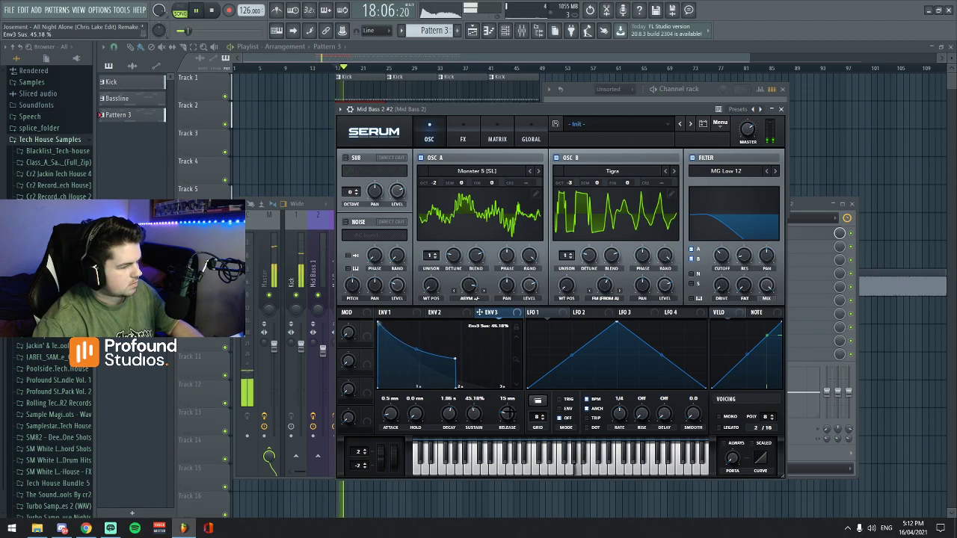
pyautogui.moveTo(507, 413); pyautogui.dragTo(507, 407)
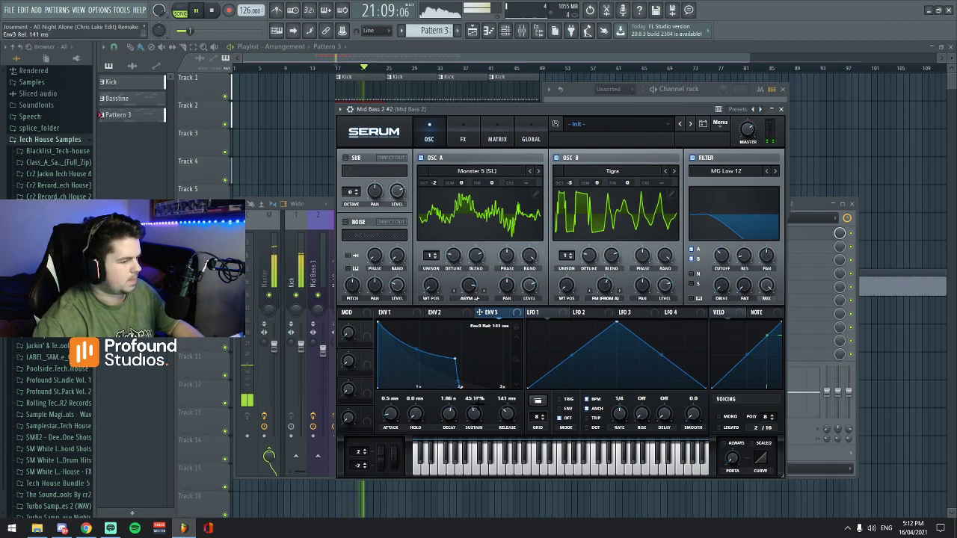
# Refine envelope 3 to a 1.78 s decay and 44.30% sustain while auditioning the pattern from bar 17.
pyautogui.press('space')
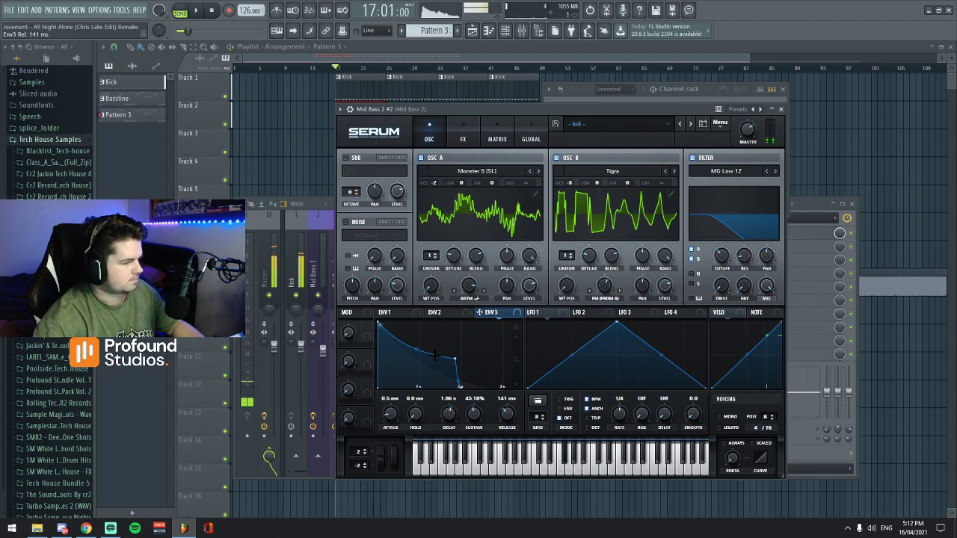
pyautogui.click(390, 312)
pyautogui.click(486, 312)
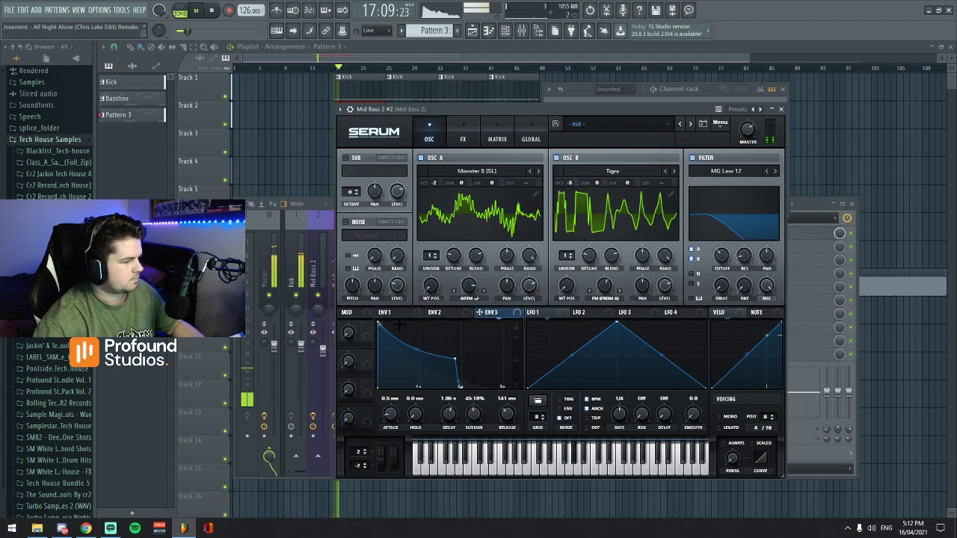
pyautogui.moveTo(471, 415); pyautogui.dragTo(472, 413)
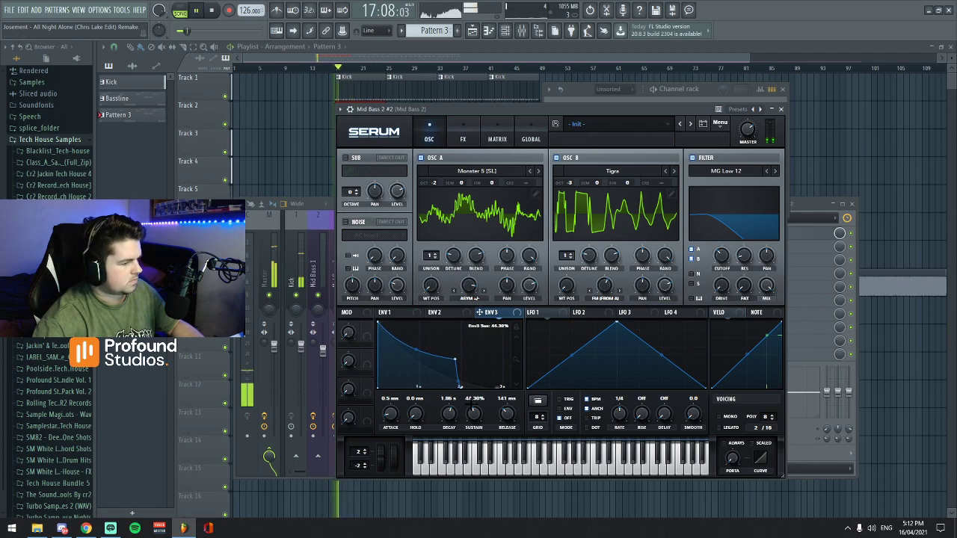
pyautogui.moveTo(449, 416); pyautogui.dragTo(449, 415)
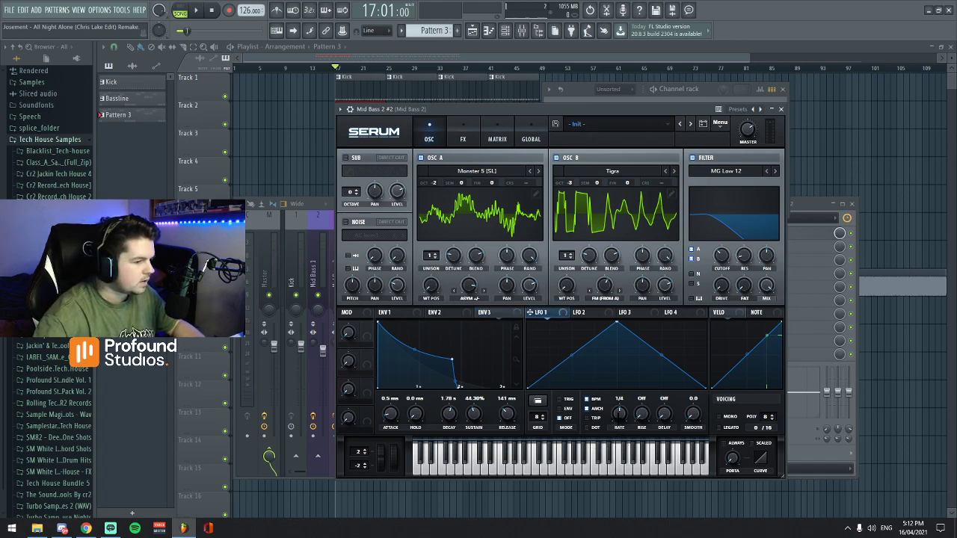
# Reshape LFO 1 into a steep falling curve starting at maximum, set its mode to Env, and audition it.
pyautogui.moveTo(615, 327); pyautogui.dragTo(520, 313)
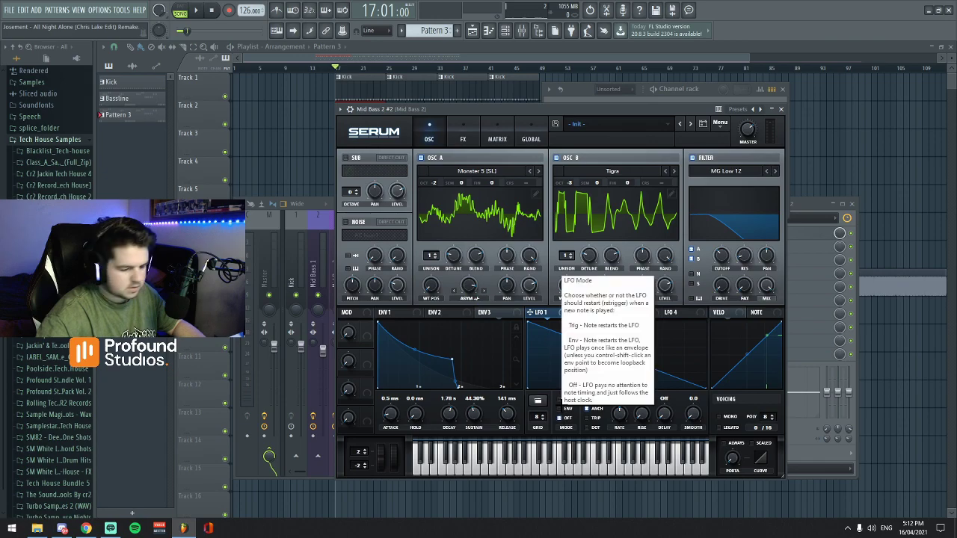
pyautogui.moveTo(616, 355); pyautogui.dragTo(601, 383)
pyautogui.press('space')
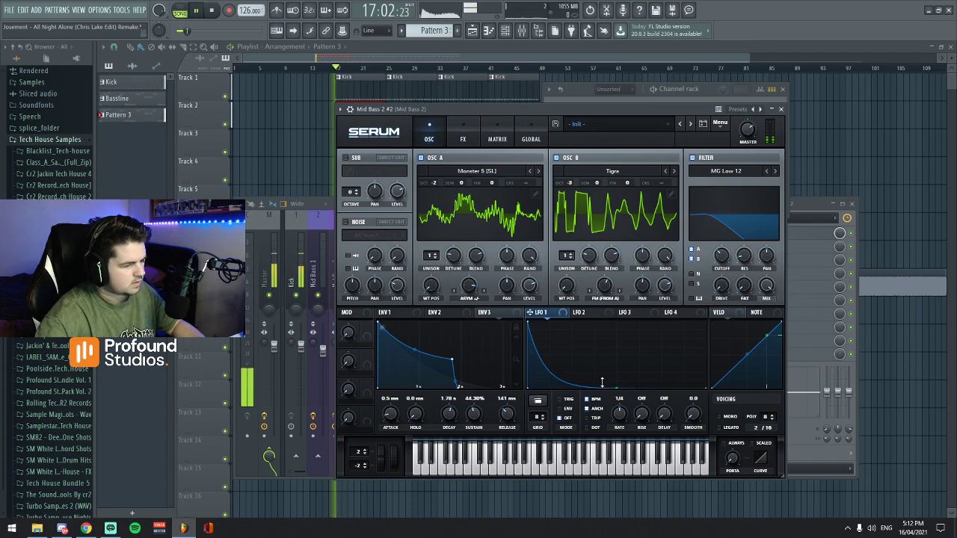
pyautogui.moveTo(602, 383)
pyautogui.mouseDown()
pyautogui.moveTo(630, 332)
pyautogui.moveTo(616, 381)
pyautogui.mouseUp()
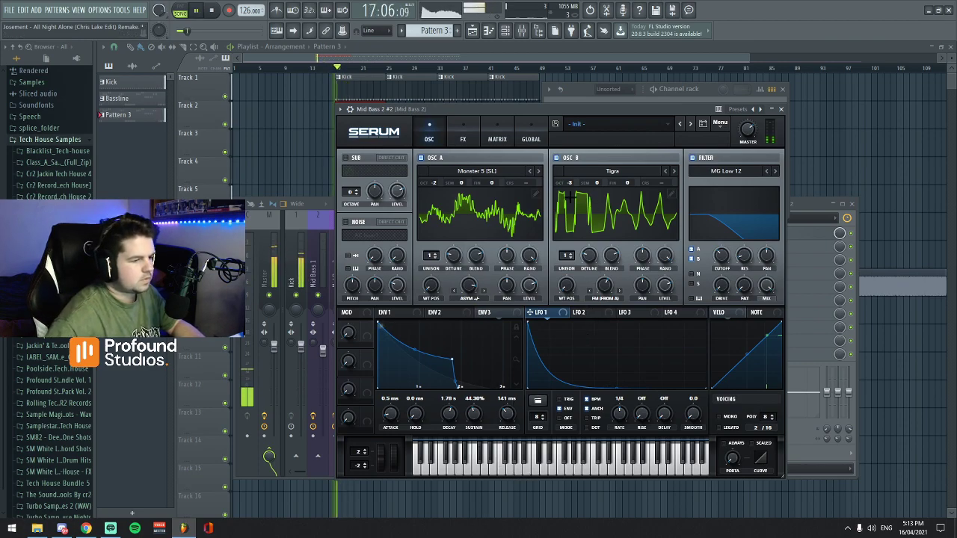
# Enable the Distortion effect on Mid Bass 2 with the Zero-Square type and audition it.
pyautogui.click(462, 137)
pyautogui.click(361, 175)
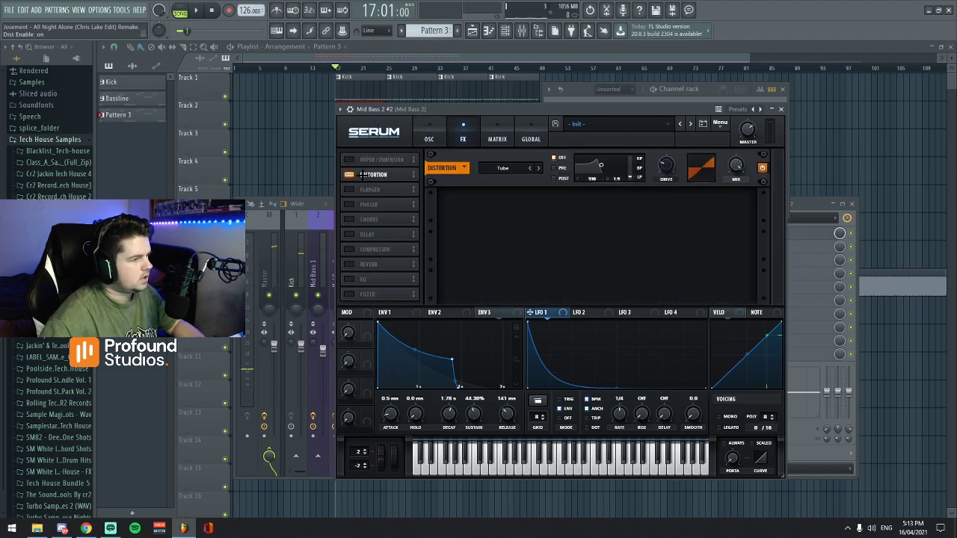
pyautogui.click(509, 168)
pyautogui.click(509, 257)
pyautogui.press('space')
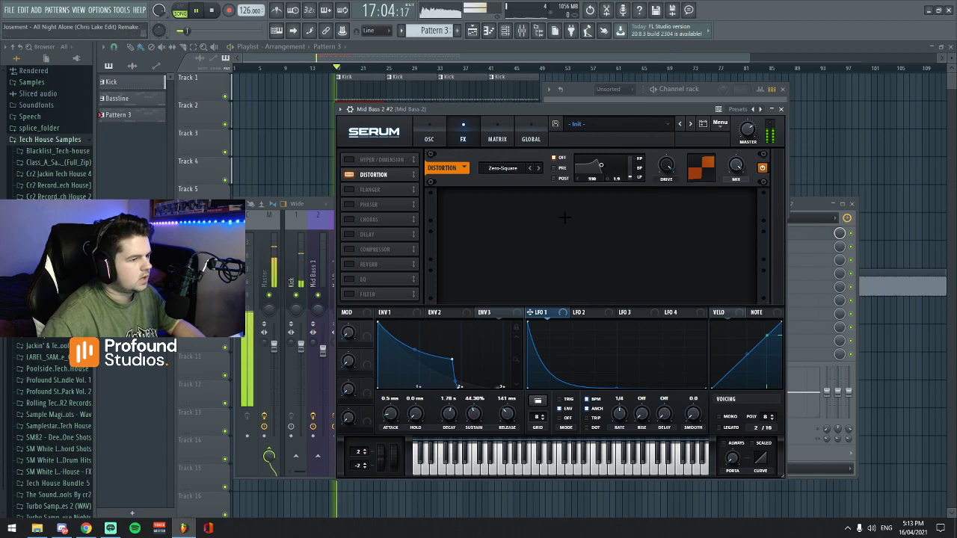
# Set the distortion's filter to Post at 13005 Hz with a 0.1 Q, and play the pattern to check it.
pyautogui.press('space')
pyautogui.moveTo(600, 165); pyautogui.dragTo(604, 170)
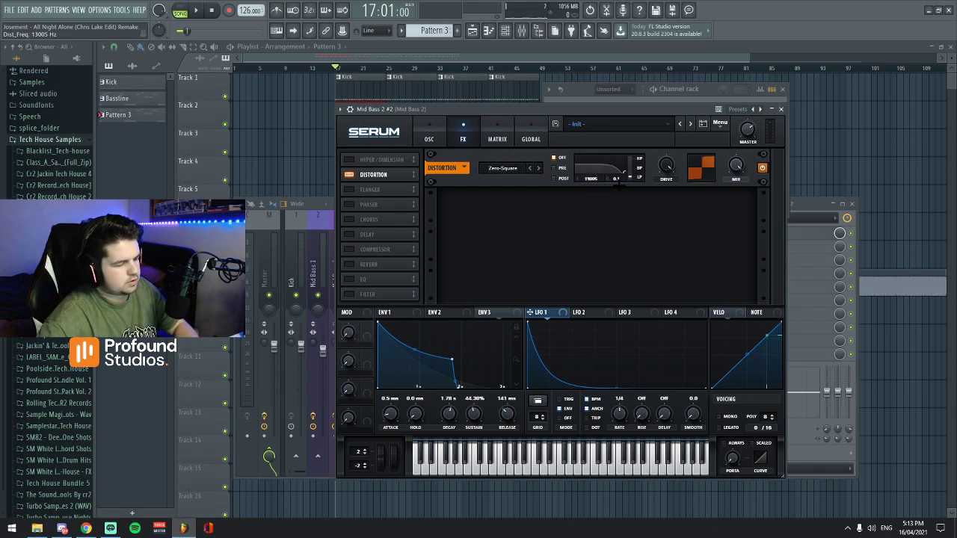
pyautogui.click(557, 178)
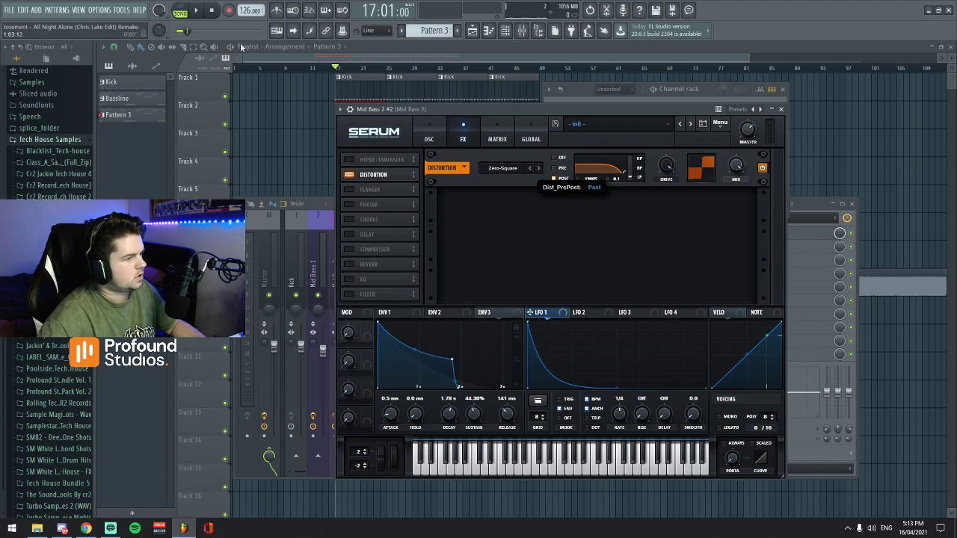
pyautogui.press('space')
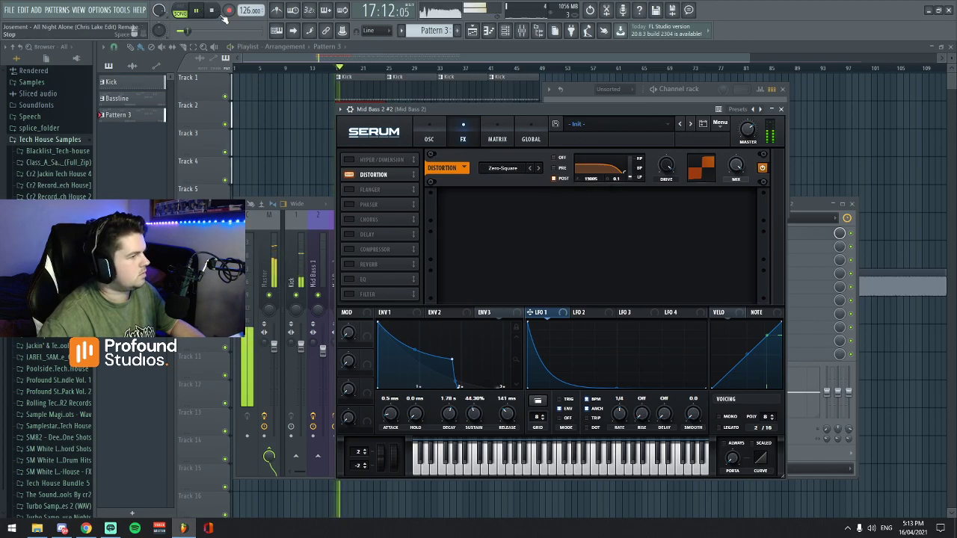
pyautogui.press('space')
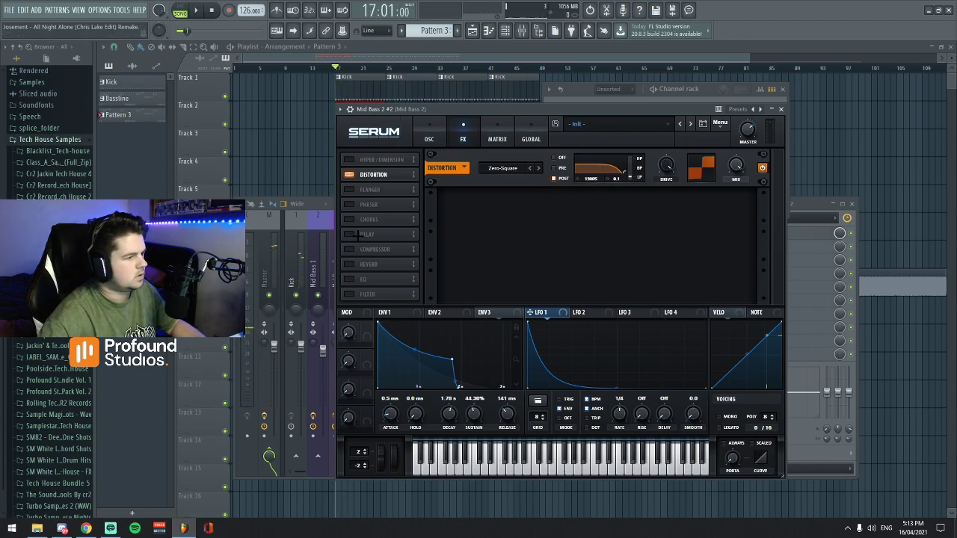
# Add a German LP filter to the effects chain, modulate its cutoff with envelope 3, and play the pattern.
pyautogui.click(349, 294)
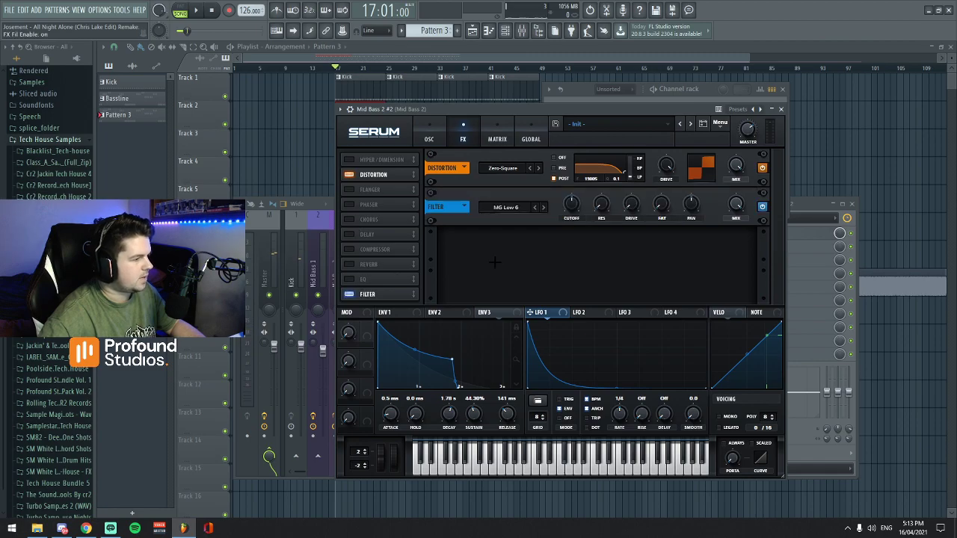
pyautogui.moveTo(571, 204); pyautogui.dragTo(570, 199)
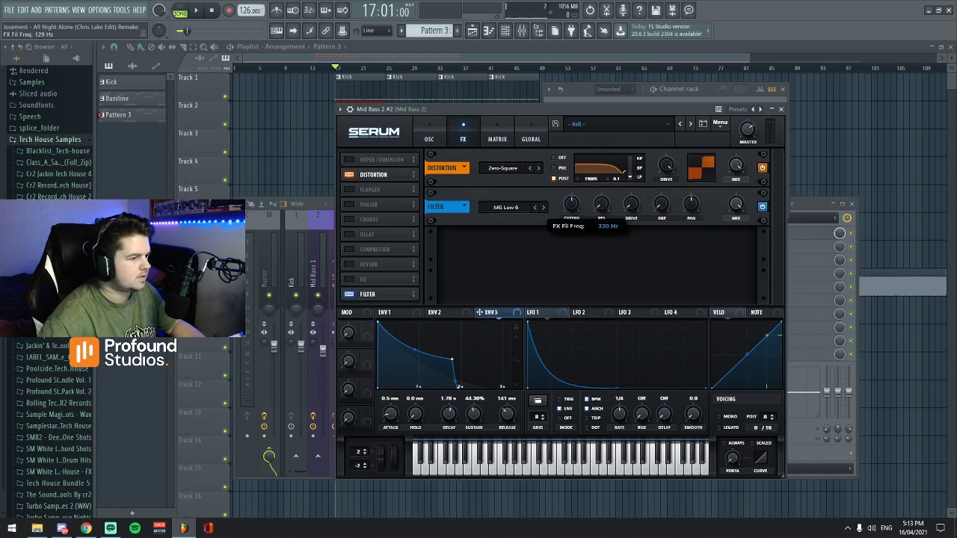
pyautogui.click(526, 209)
pyautogui.moveTo(527, 252)
pyautogui.click(597, 394)
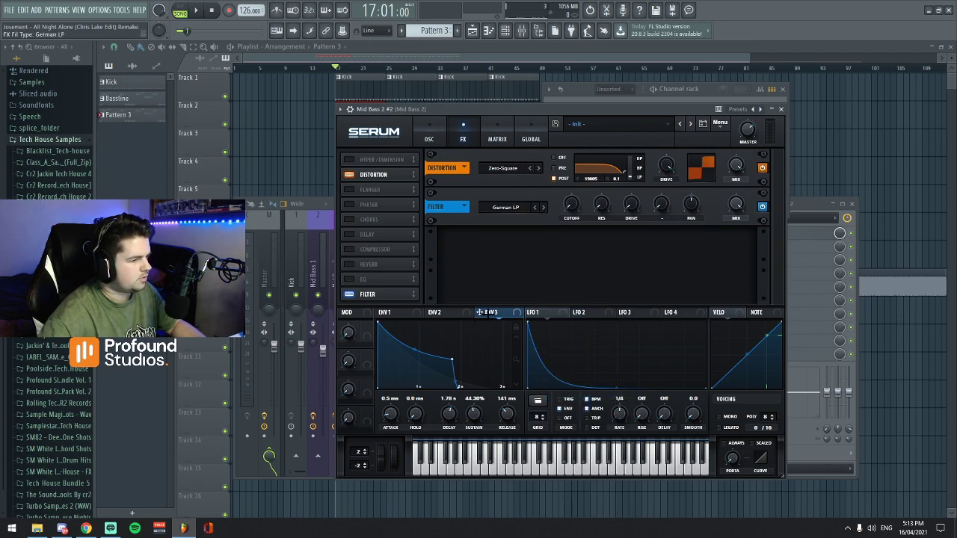
pyautogui.moveTo(564, 194); pyautogui.dragTo(562, 210)
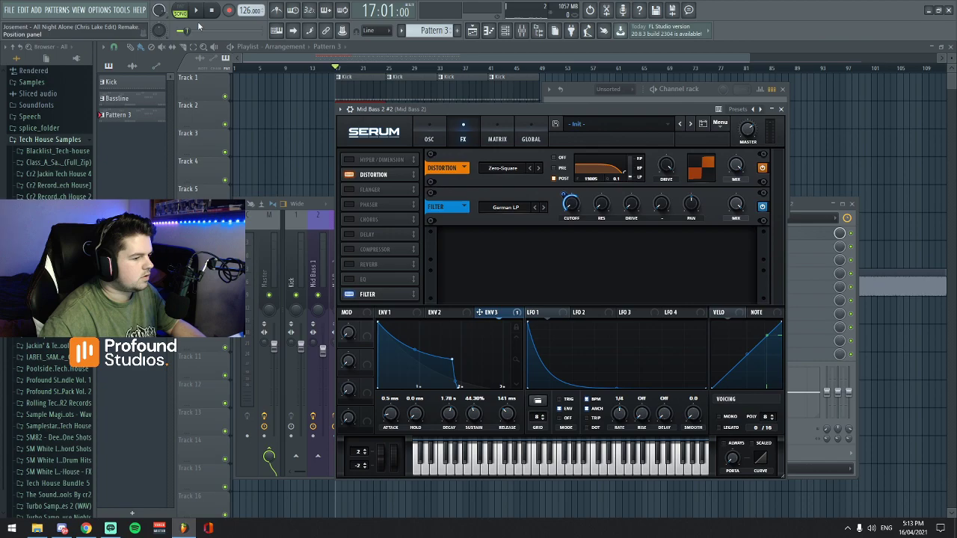
pyautogui.press('space')
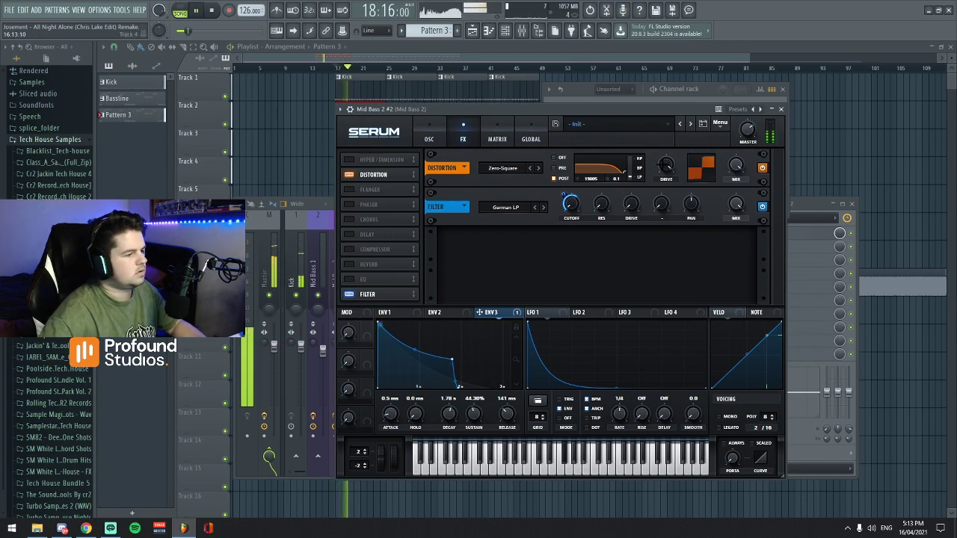
# Close the Mid Bass 2 synth, unmute Mid Bass 1 #2, and play both mid basses together from bar 17.
pyautogui.click(780, 109)
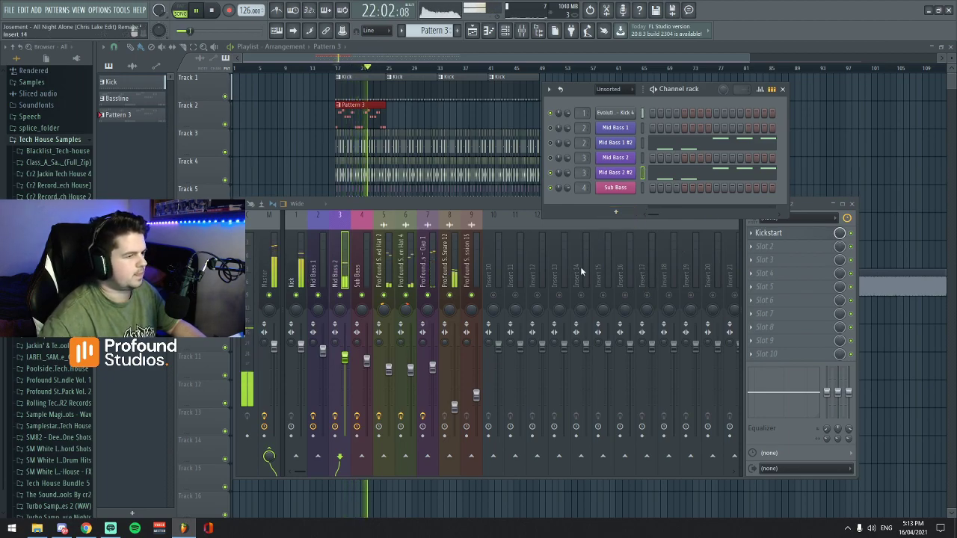
pyautogui.press('space')
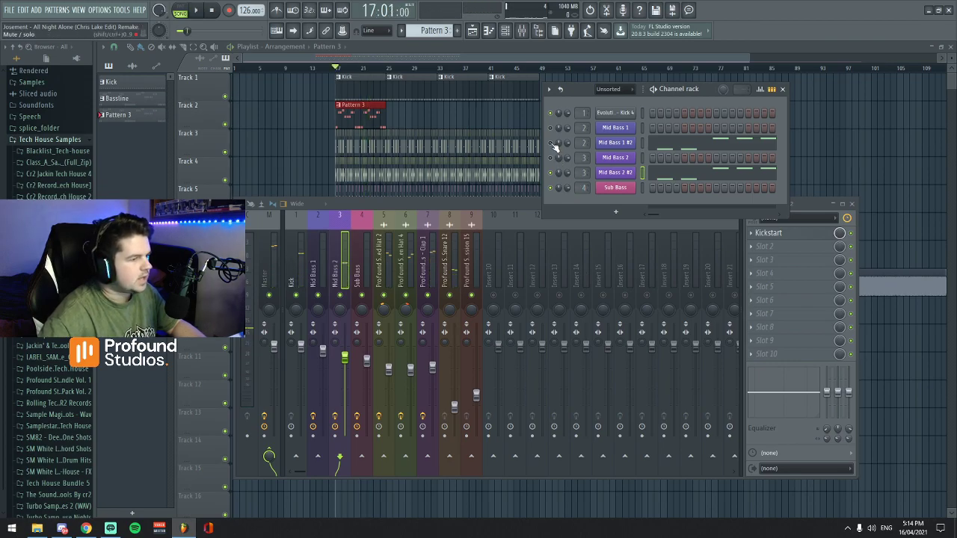
pyautogui.press('space')
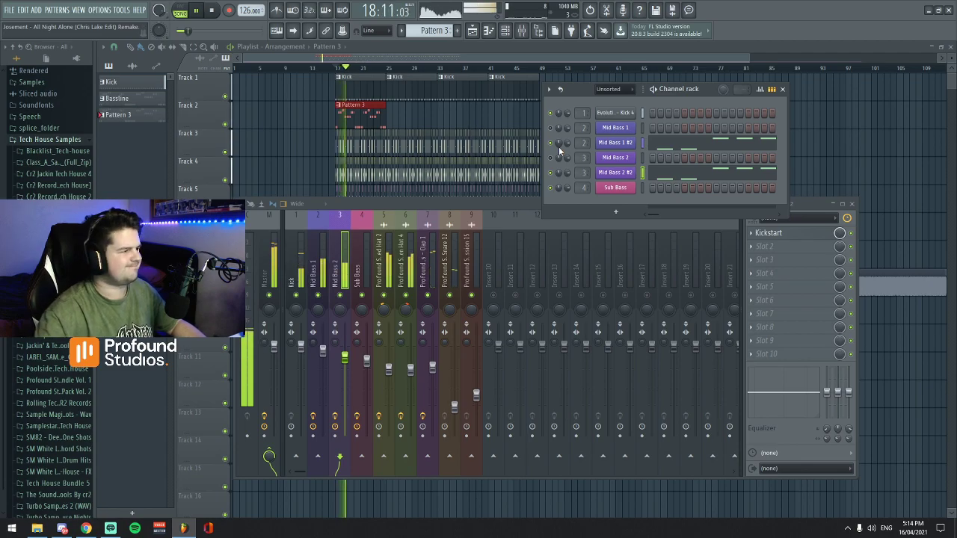
# Set the Kickstart mix on the Mid Bass 2 mixer track to 90%, comparing it with Mid Bass 1's Kickstart.
pyautogui.click(769, 232)
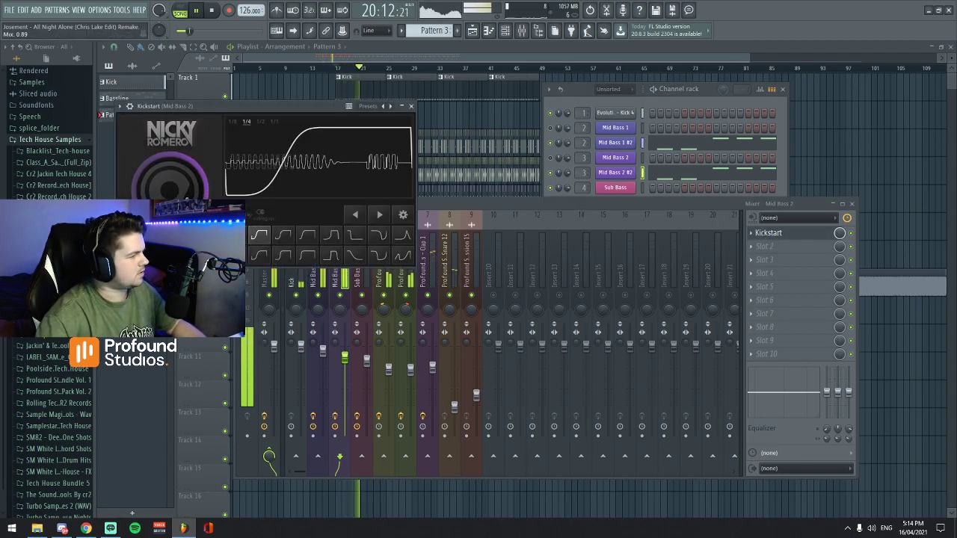
pyautogui.moveTo(171, 193); pyautogui.dragTo(170, 188)
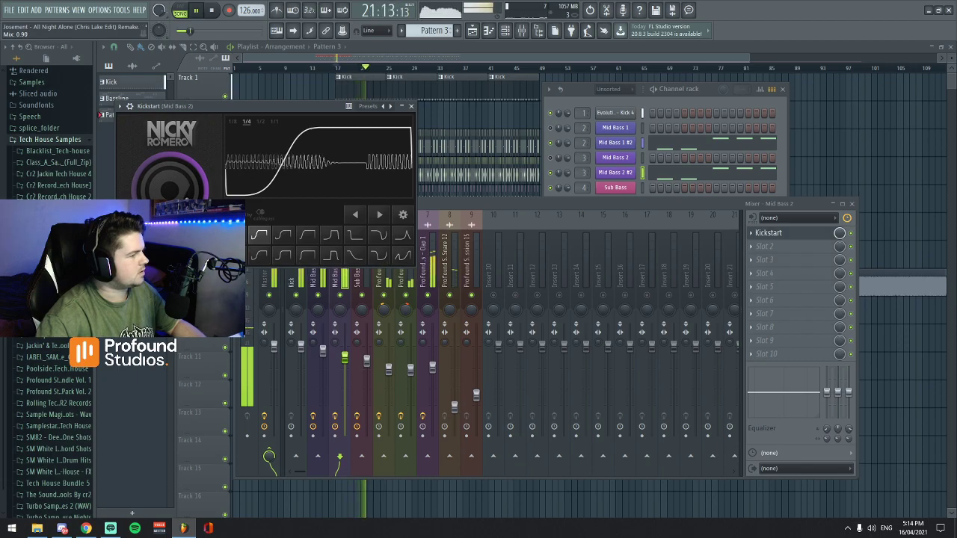
pyautogui.click(751, 235)
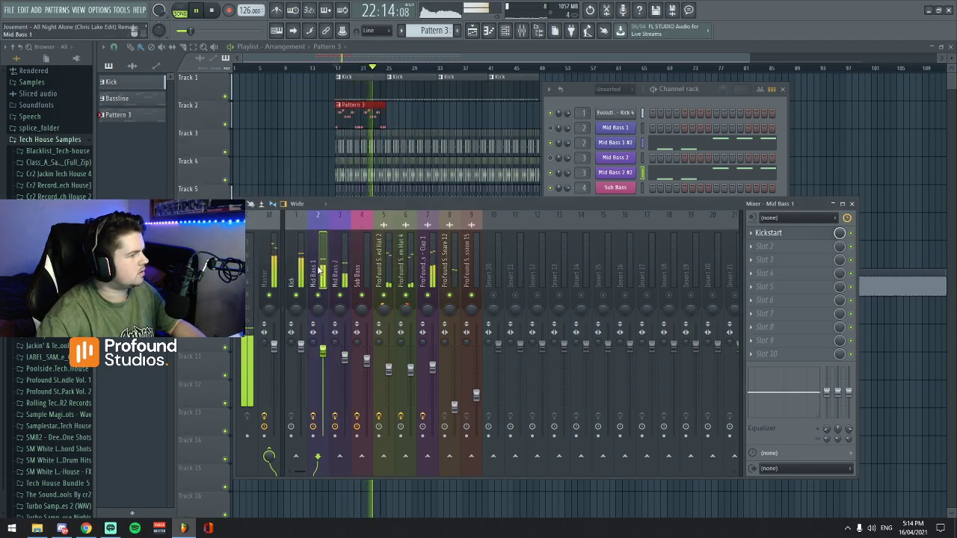
pyautogui.click(751, 234)
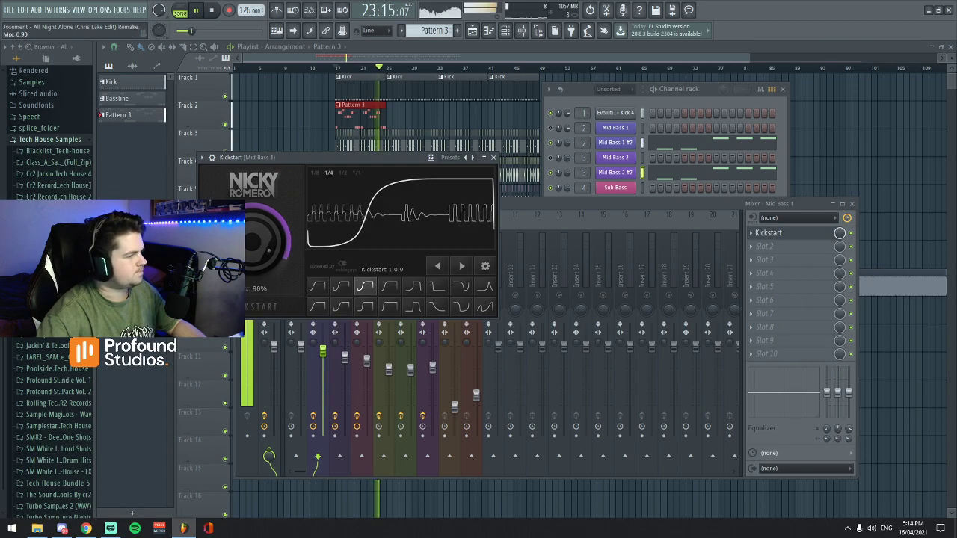
pyautogui.click(493, 158)
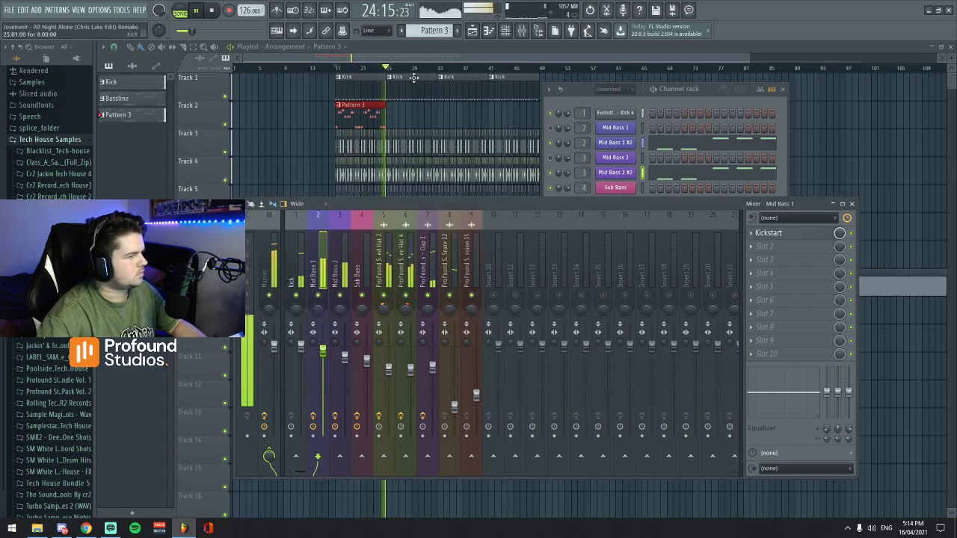
# Repeat Pattern 3 three more times on Track 2 up to bar 49, and move the playhead to bar 16.
pyautogui.press('space')
pyautogui.click(398, 58)
pyautogui.scroll(-1, 341, 125)
pyautogui.moveTo(376, 123); pyautogui.dragTo(480, 118)
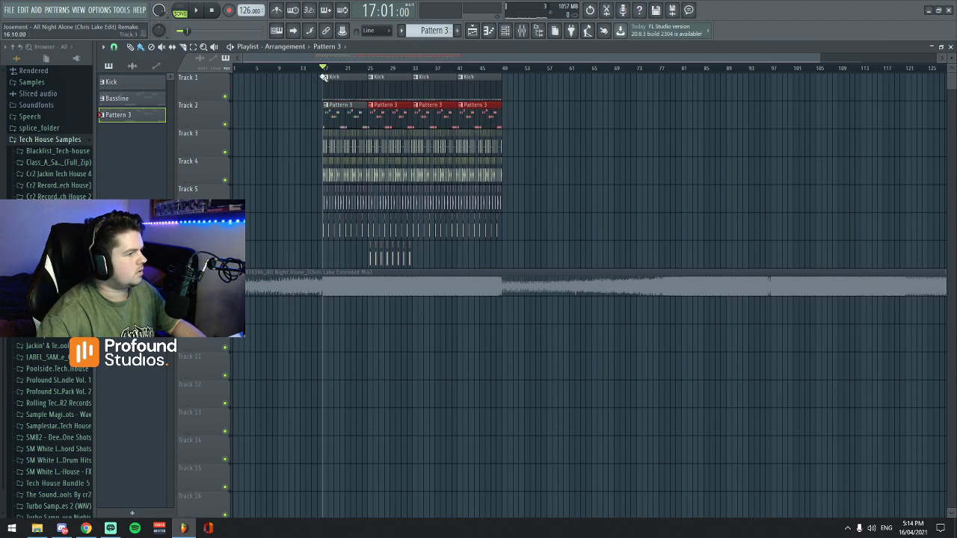
pyautogui.moveTo(324, 71); pyautogui.dragTo(319, 69)
# Open the Sub Bass channel's Serum patch, examine its oscillator, filter and envelope settings, and close it.
pyautogui.click(520, 31)
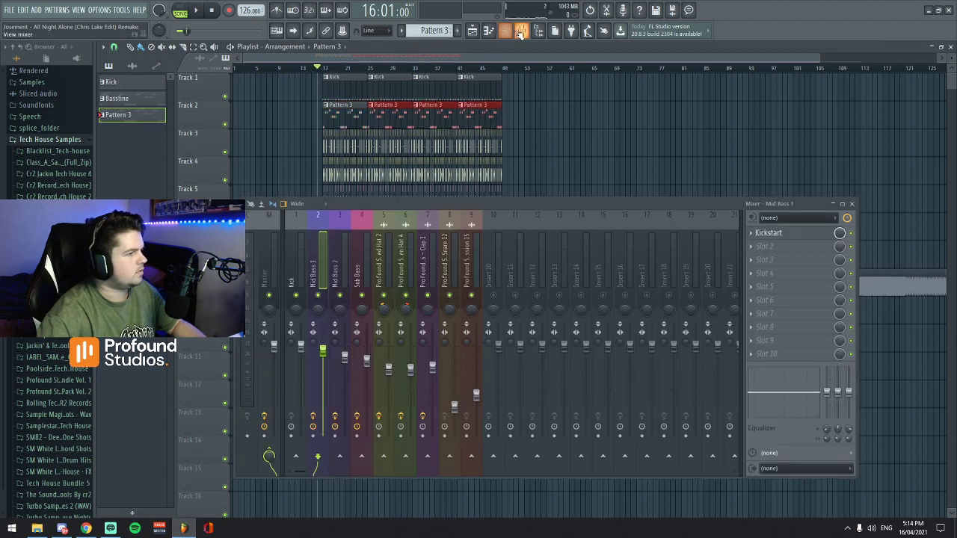
pyautogui.click(522, 35)
pyautogui.click(505, 30)
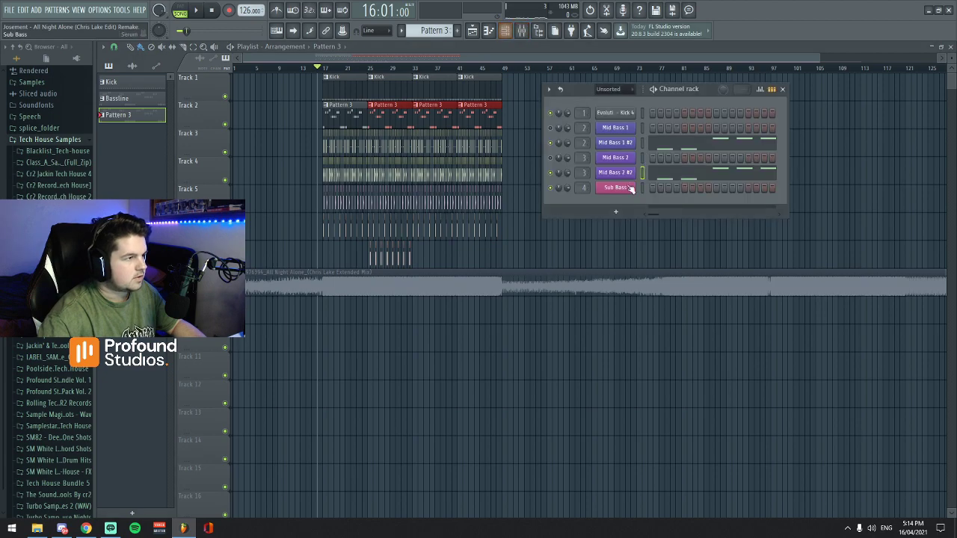
pyautogui.click(618, 188)
pyautogui.moveTo(469, 115); pyautogui.dragTo(563, 117)
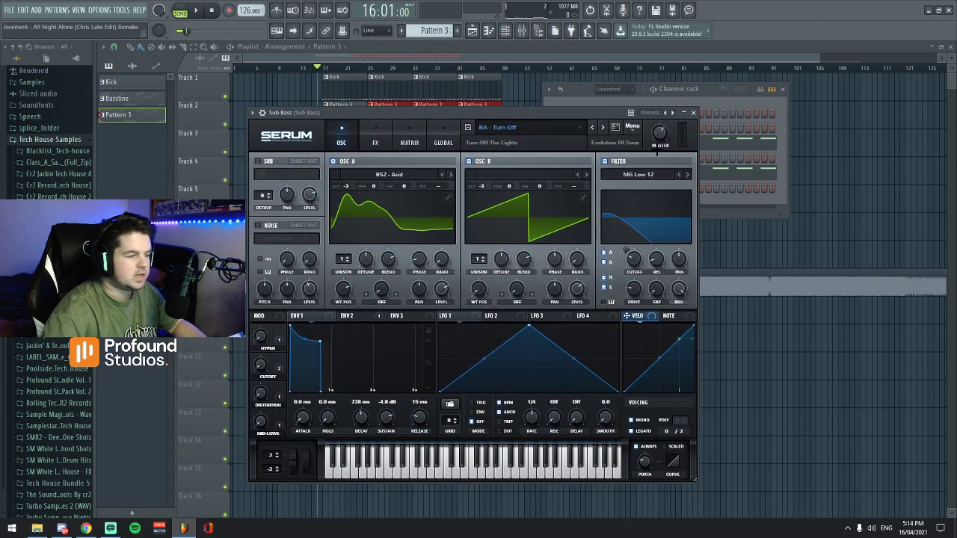
pyautogui.moveTo(483, 113); pyautogui.dragTo(472, 113)
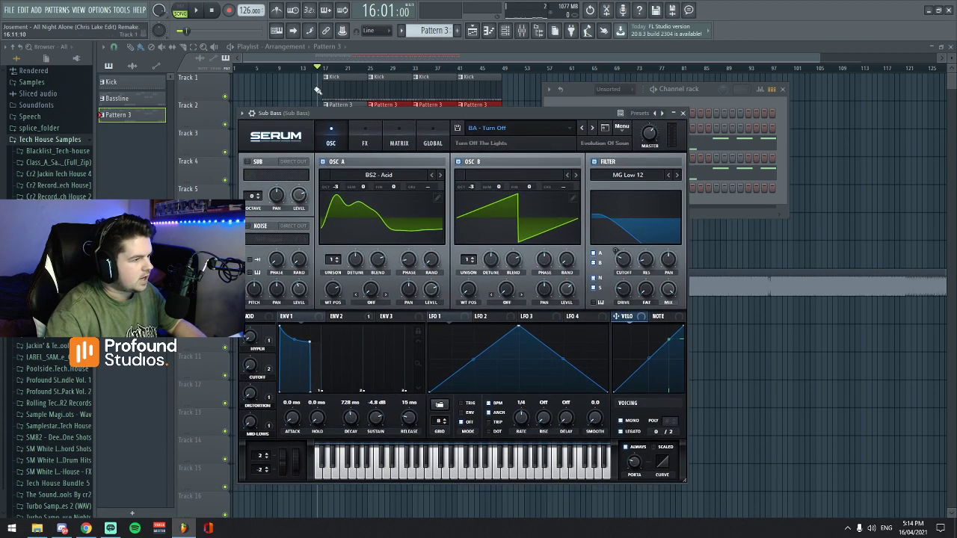
pyautogui.click(682, 113)
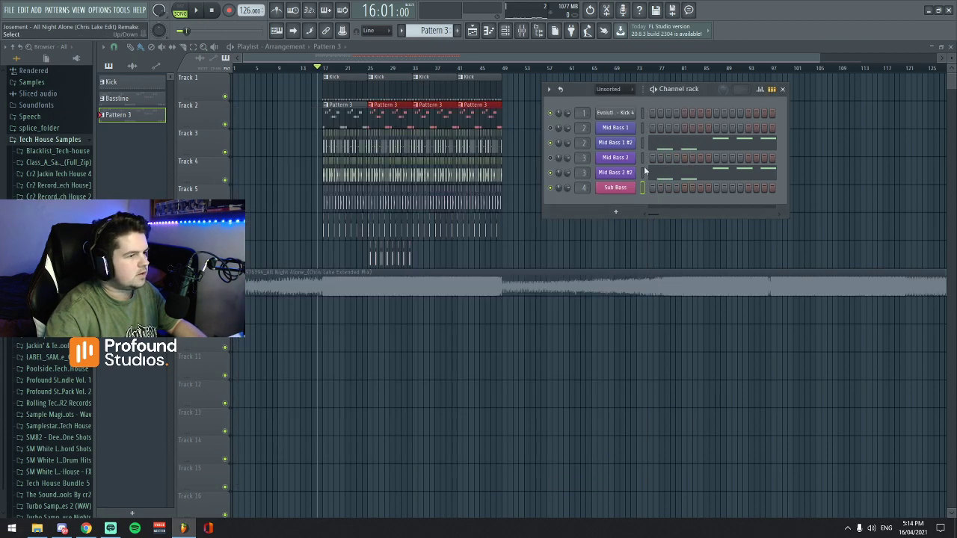
# Copy the Mid Bass 2 #2 notes into the Sub Bass channel and play the arrangement from bar 16.
pyautogui.rightClick(635, 169)
pyautogui.click(745, 181)
pyautogui.rightClick(635, 186)
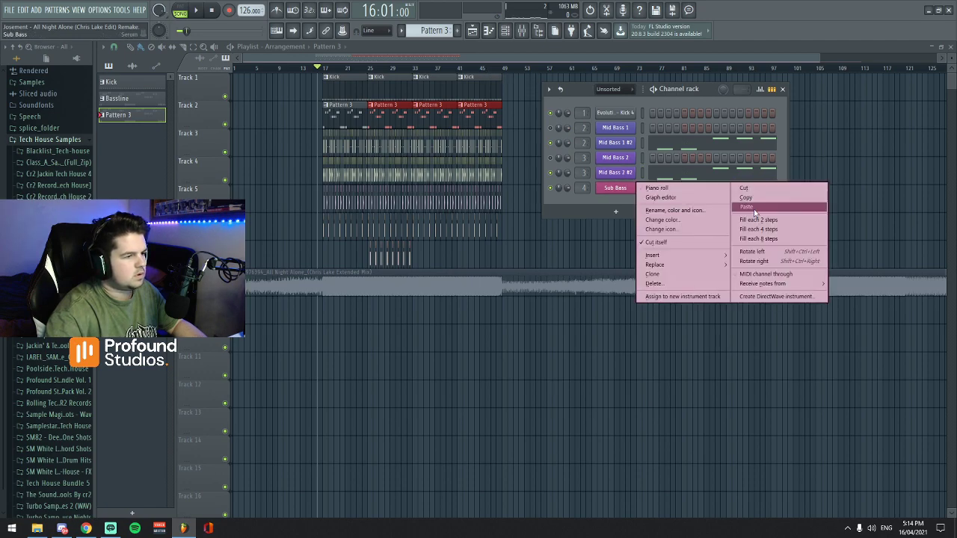
pyautogui.click(747, 207)
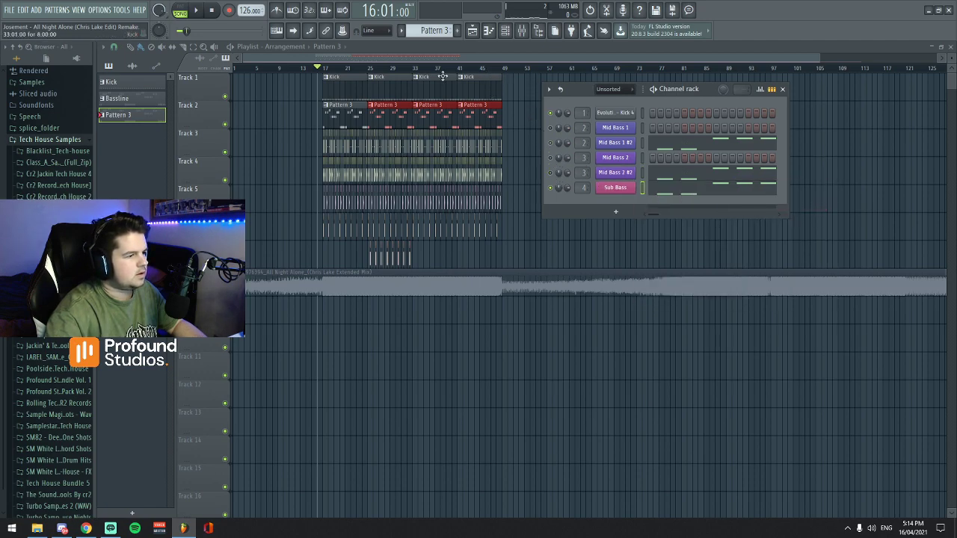
pyautogui.click(188, 10)
pyautogui.press('F6')
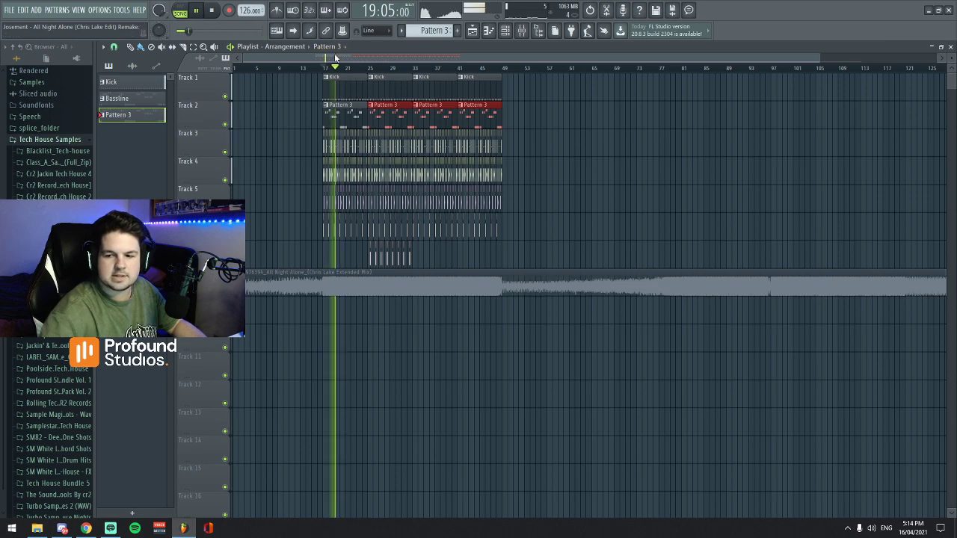
# Stop playback and bring up the mixer and channel rack with the Sub Bass channel selected.
pyautogui.press('space')
pyautogui.click(523, 30)
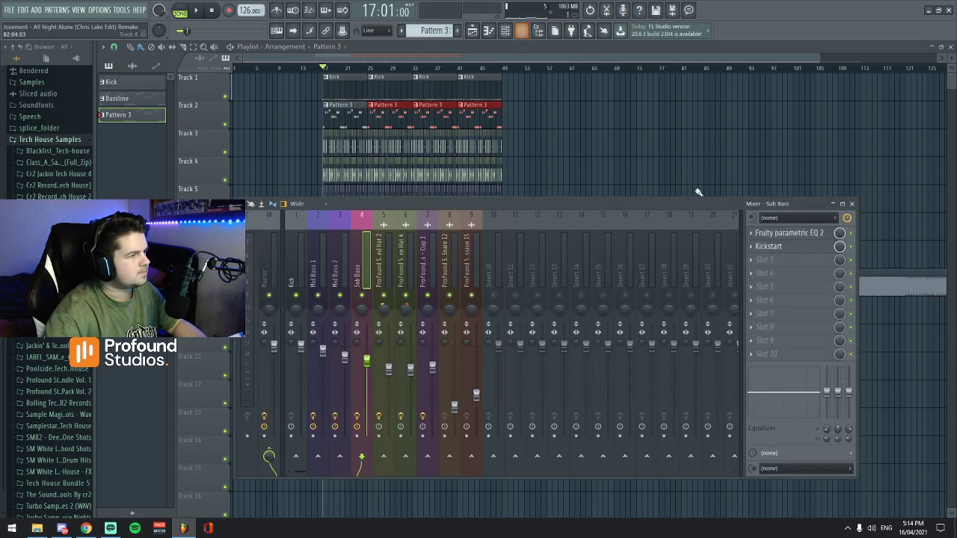
pyautogui.click(506, 30)
pyautogui.click(612, 187)
pyautogui.press('space')
pyautogui.press('space')
pyautogui.click(682, 113)
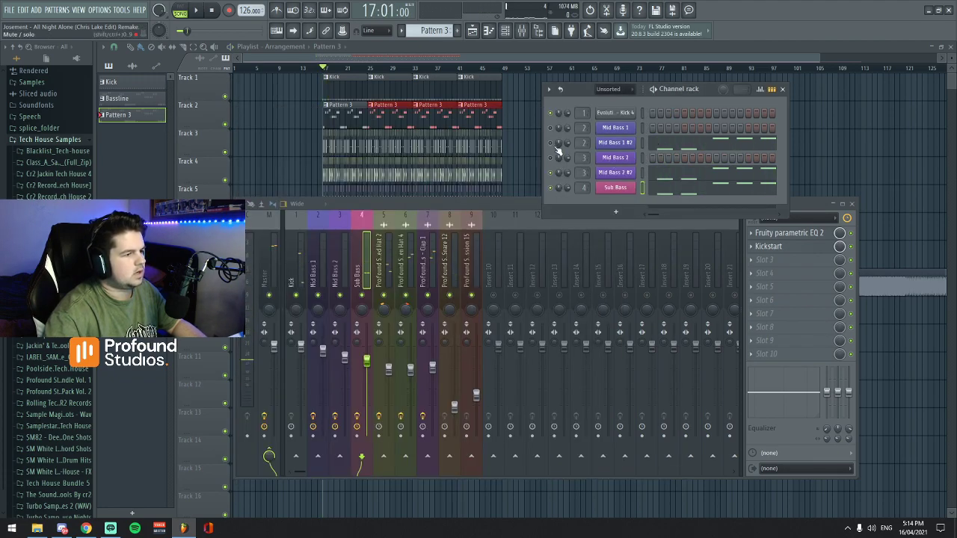
# Play the arrangement from bar 17 to hear the stacked bass layers, close the mixer and channel rack, and stop playback.
pyautogui.press('space')
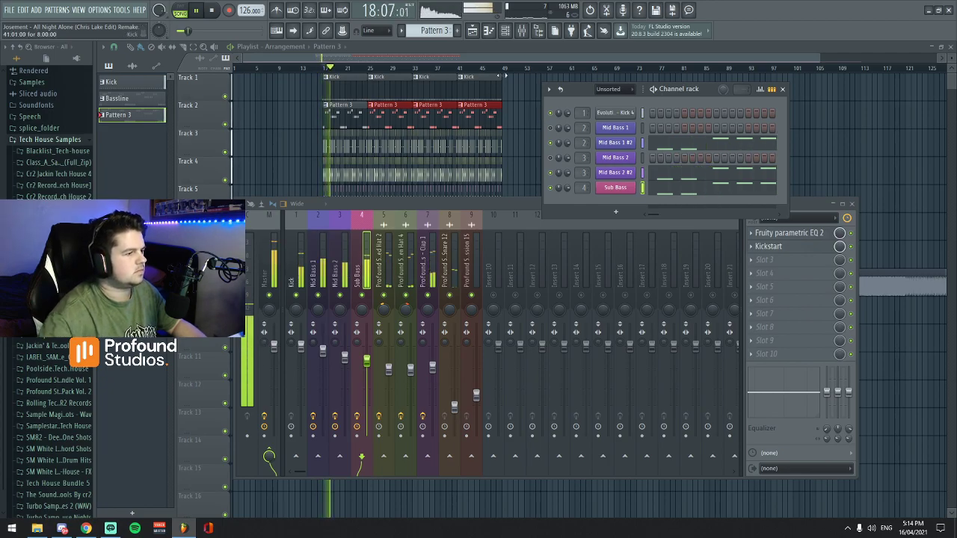
pyautogui.press('F12')
pyautogui.scroll(3, 504, 60)
pyautogui.scroll(-1, 440, 56)
pyautogui.scroll(-1, 440, 56)
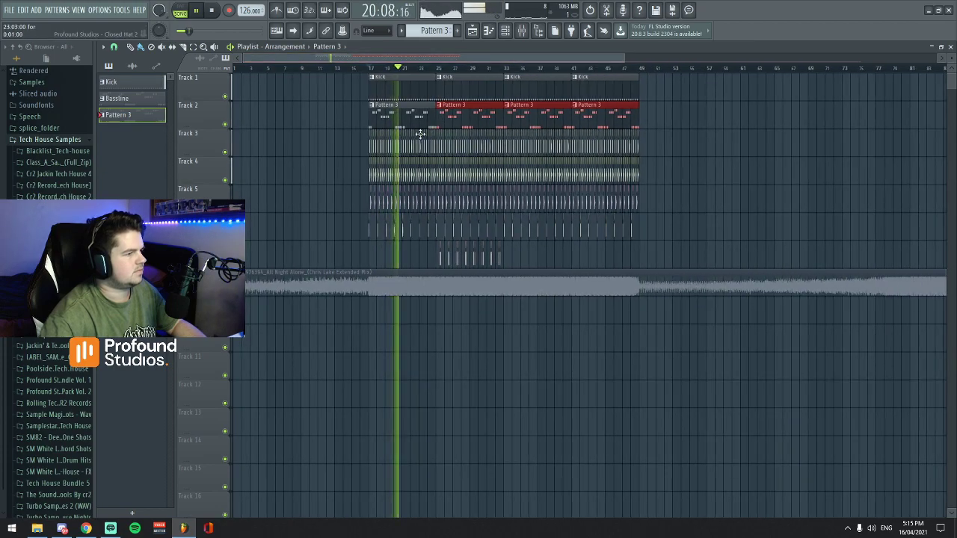
pyautogui.press('space')
# Open the Mid Bass 1 #2 notes in the piano roll, play through the bassline, and return to the playlist.
pyautogui.doubleClick(400, 116)
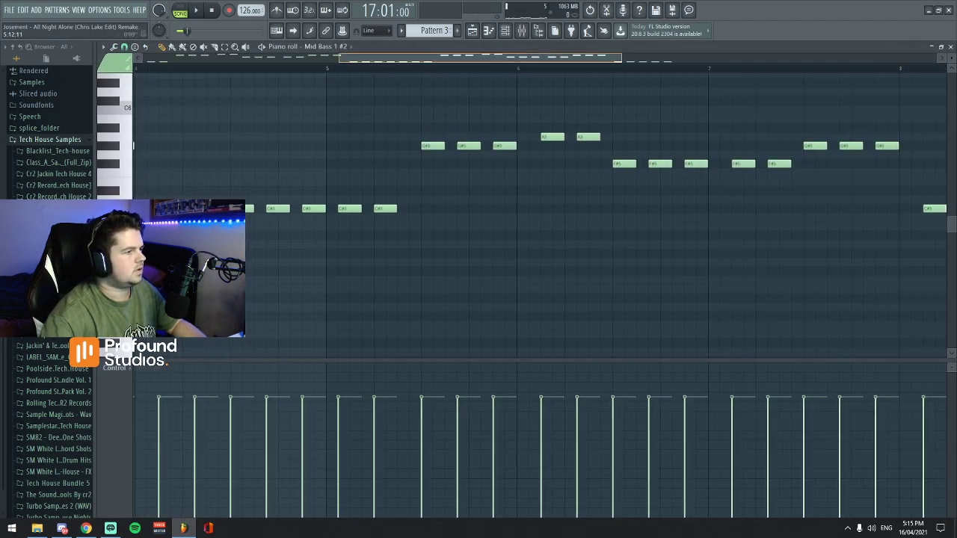
pyautogui.scroll(-2, 460, 57)
pyautogui.scroll(2, 462, 56)
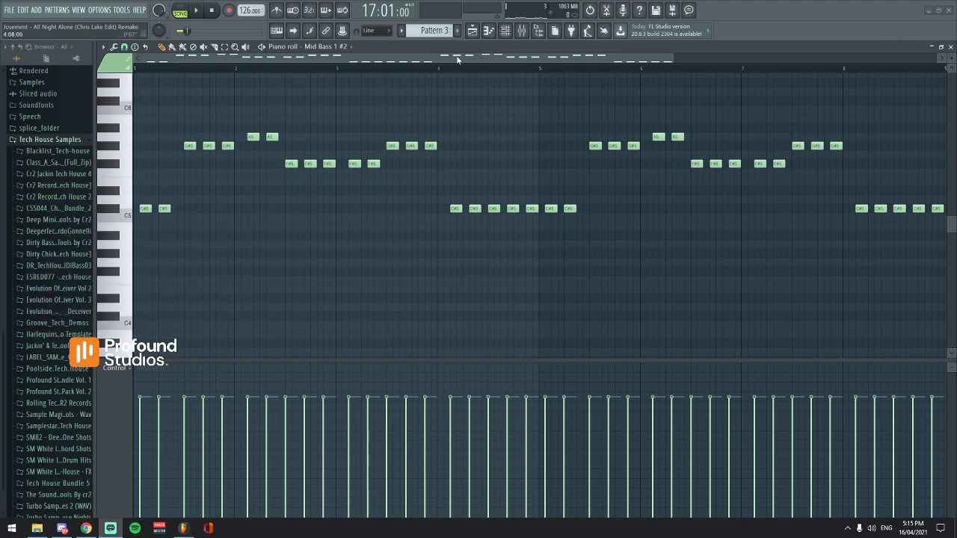
pyautogui.click(198, 11)
pyautogui.scroll(-2, 538, 210)
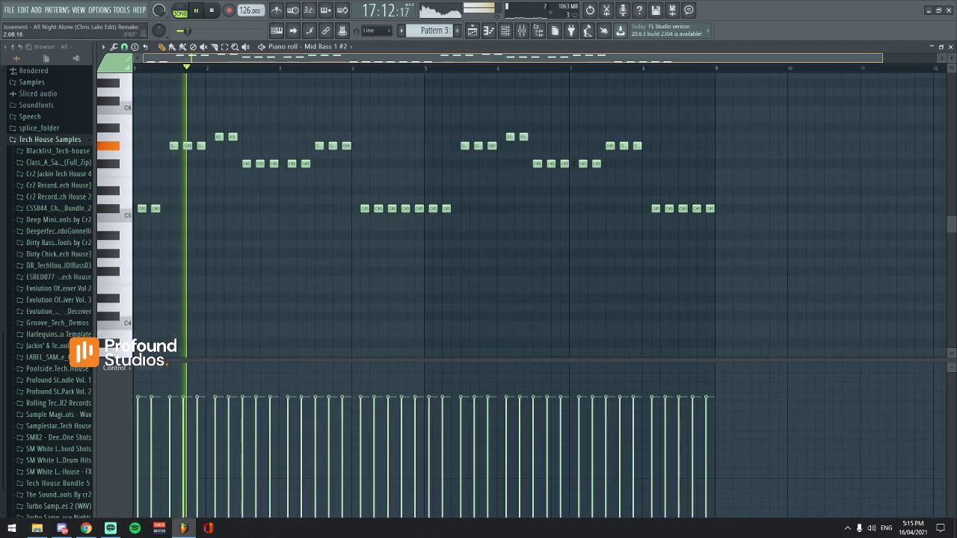
pyautogui.moveTo(289, 57); pyautogui.dragTo(288, 62)
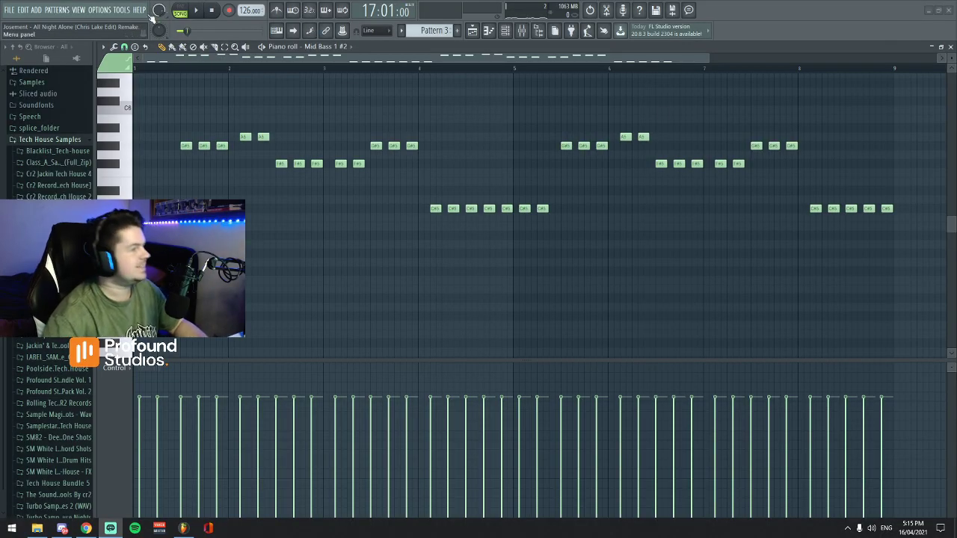
pyautogui.click(472, 30)
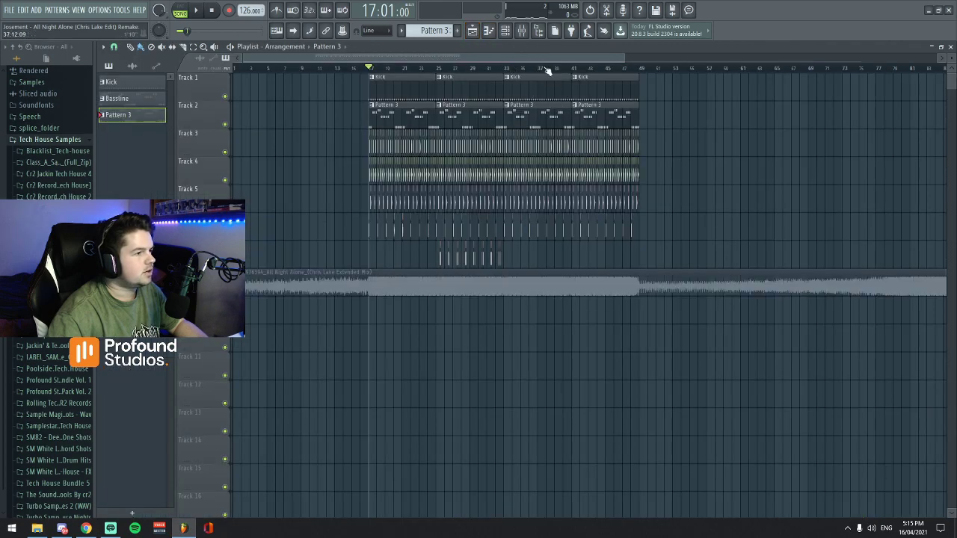
# Examine how Pattern 3's bass notes line up with the kick, drums and reference waveform from bar 17, and check the channel rack.
pyautogui.scroll(5, 511, 76)
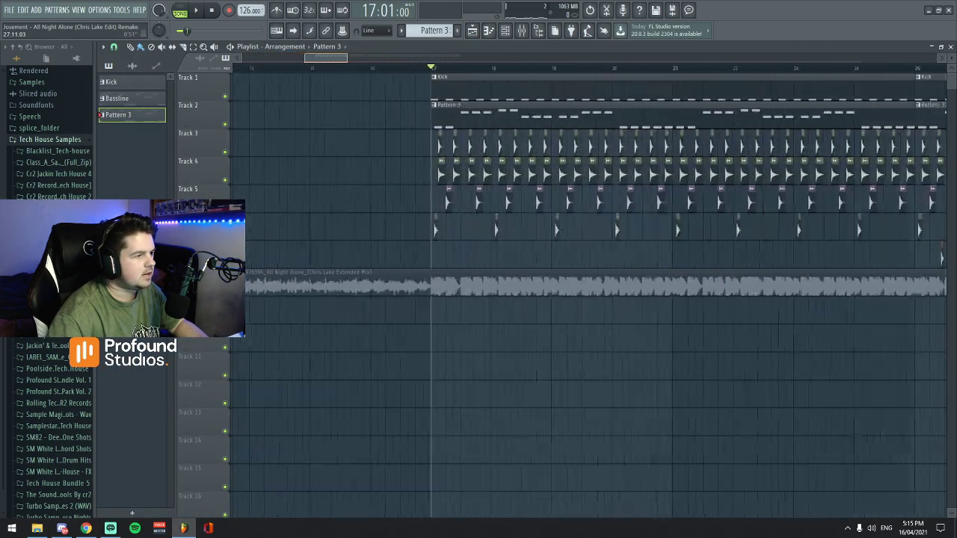
pyautogui.scroll(2, 574, 150)
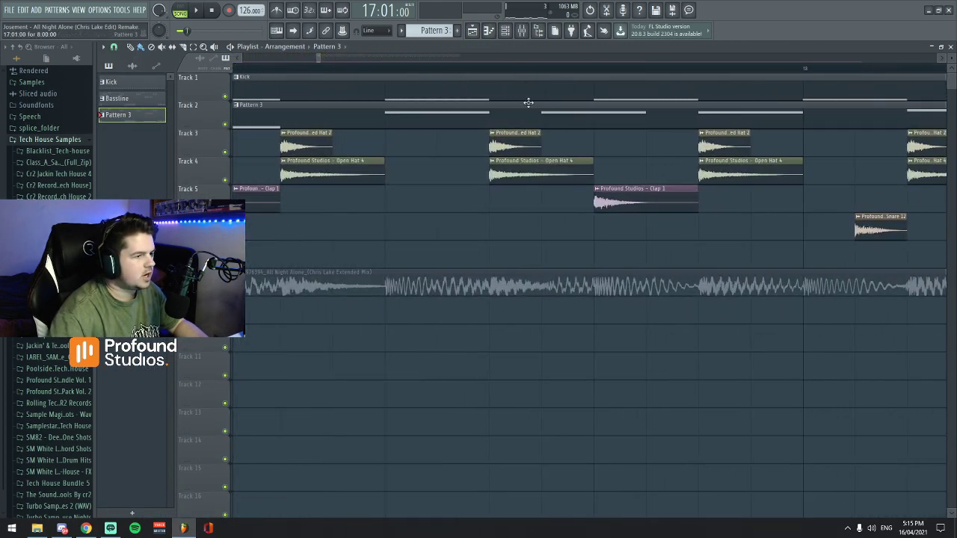
pyautogui.scroll(-3, 322, 165)
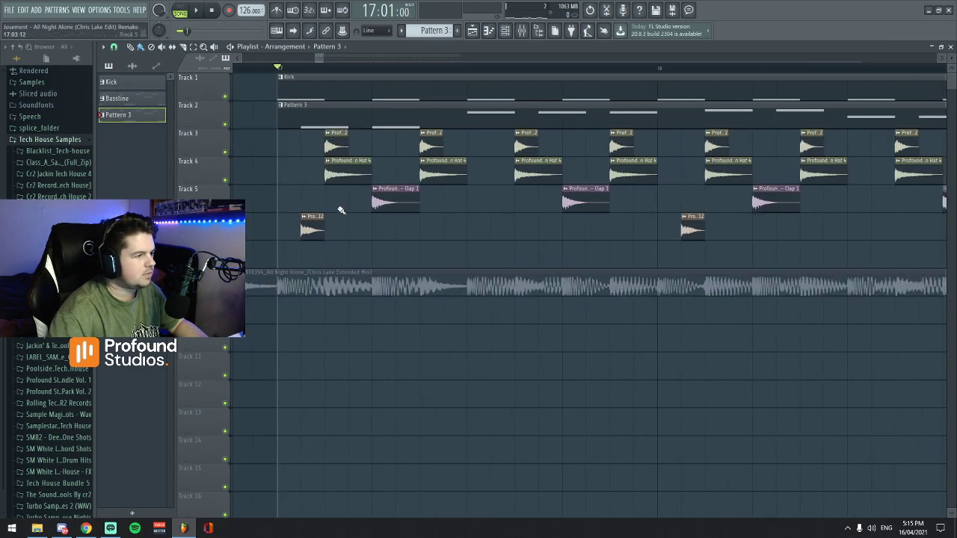
pyautogui.moveTo(315, 59); pyautogui.dragTo(321, 60)
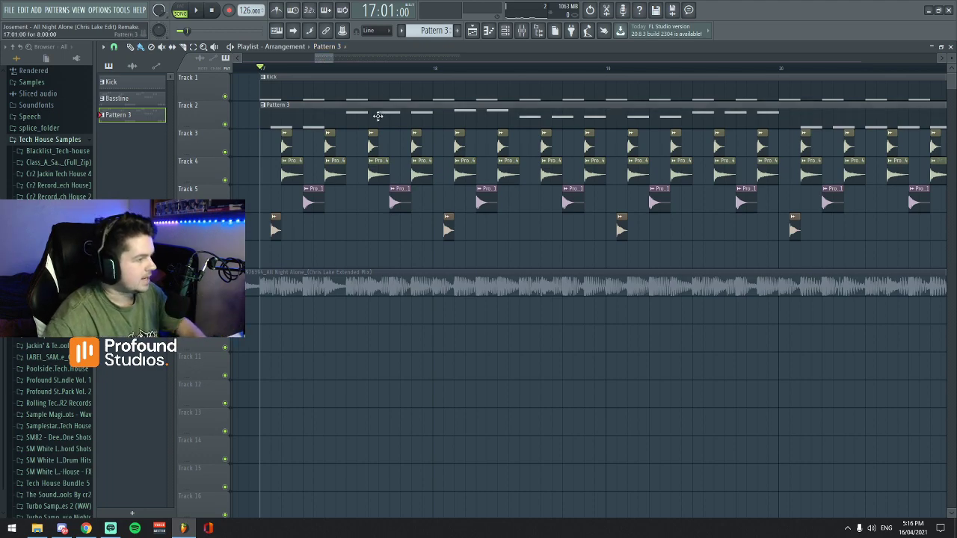
pyautogui.doubleClick(440, 112)
pyautogui.click(473, 29)
pyautogui.click(505, 29)
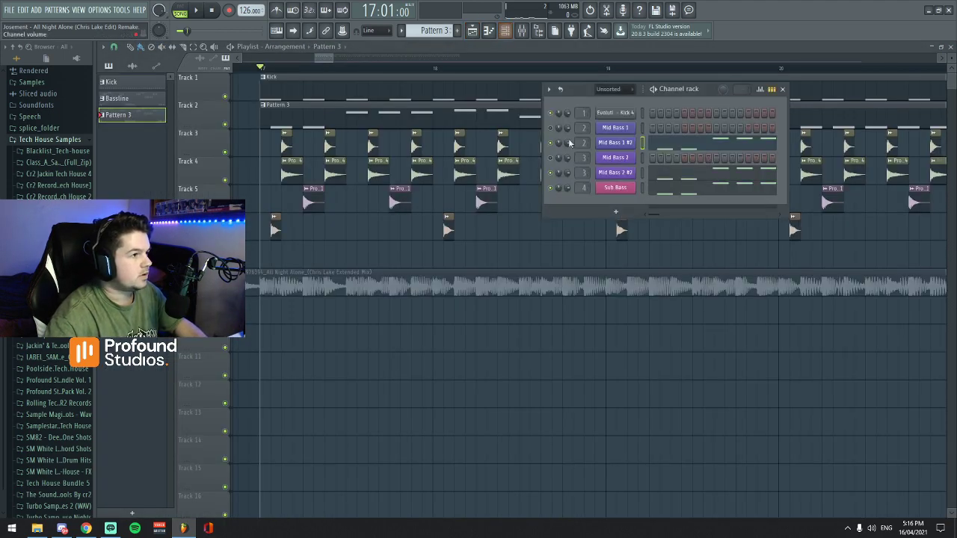
pyautogui.click(505, 30)
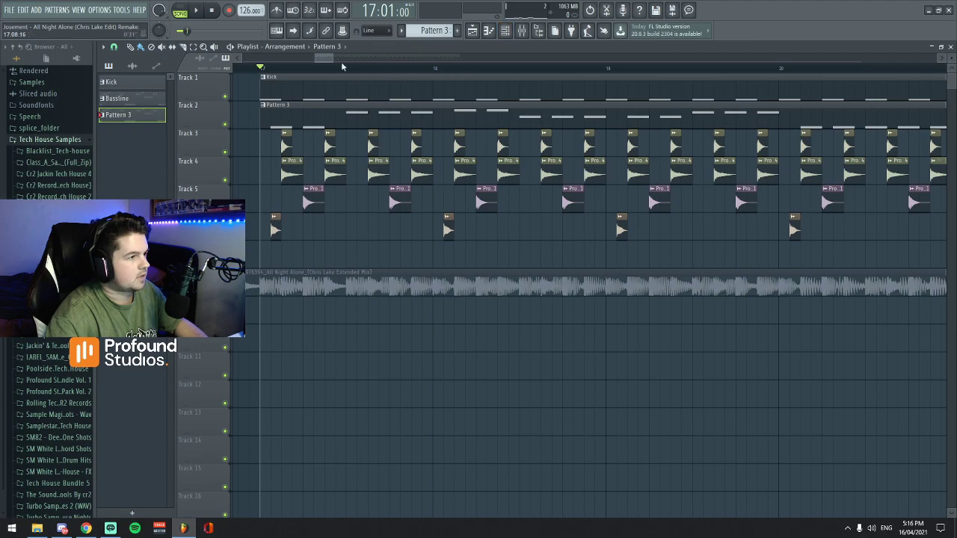
# Play the arrangement from bar 17, jump to bar 25 to hear the next section, and stop playback.
pyautogui.scroll(-5, 347, 67)
pyautogui.scroll(-4, 347, 67)
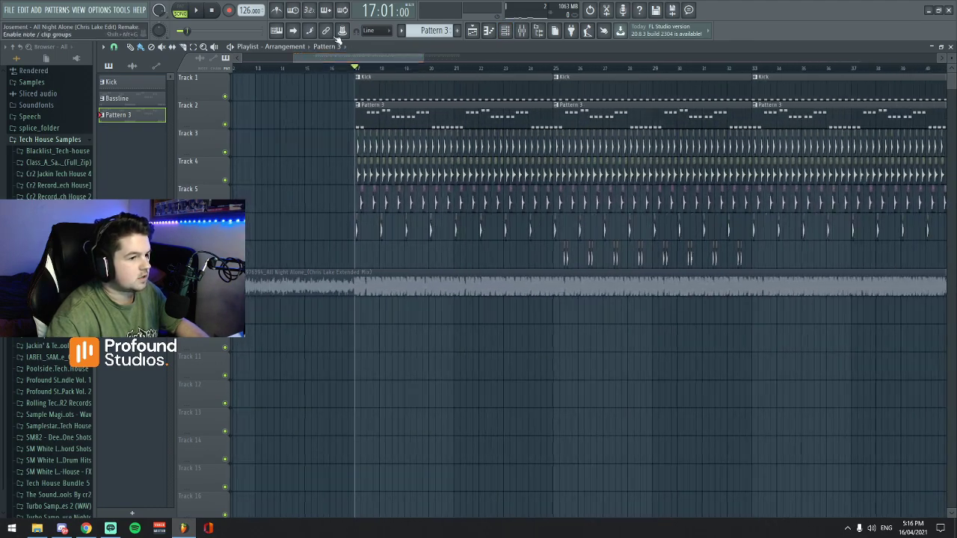
pyautogui.press('space')
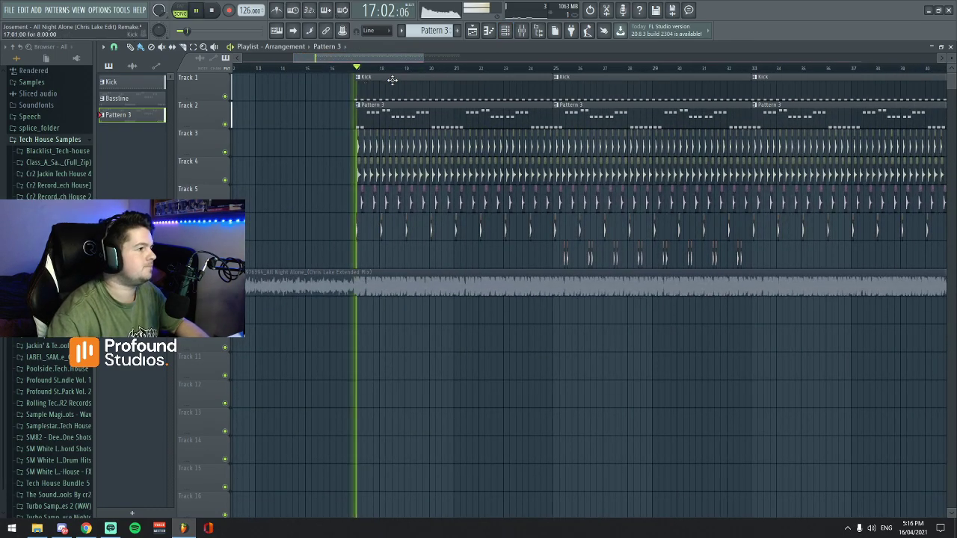
pyautogui.click(551, 72)
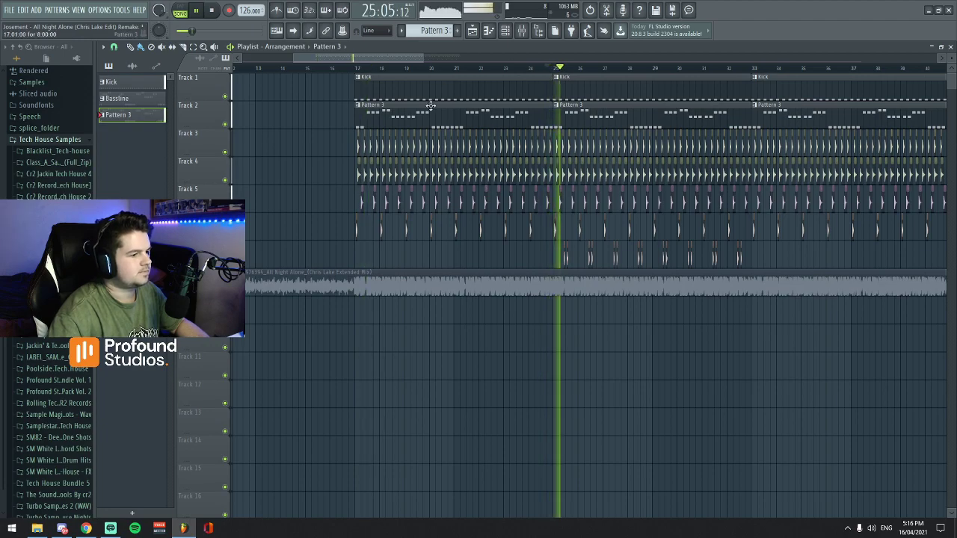
pyautogui.scroll(5, 398, 71)
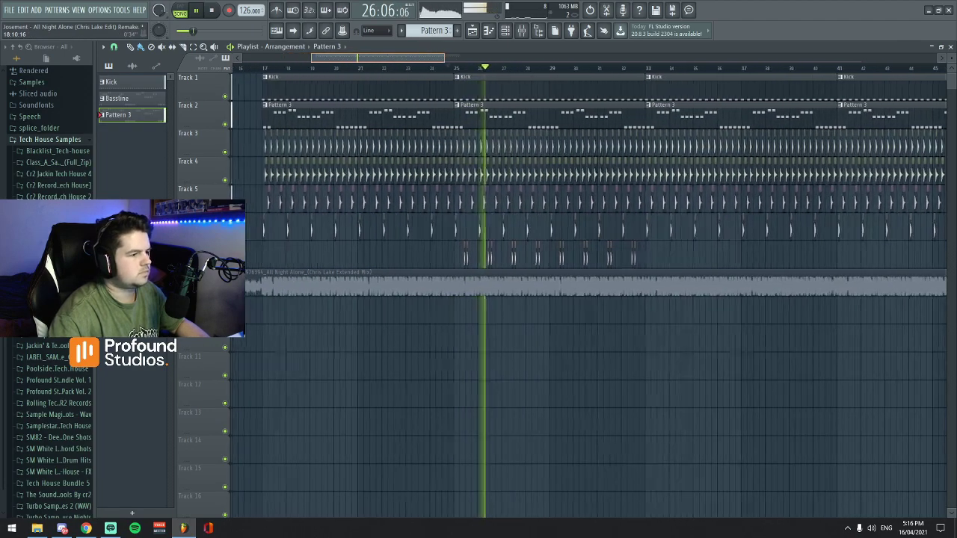
pyautogui.scroll(3, 397, 64)
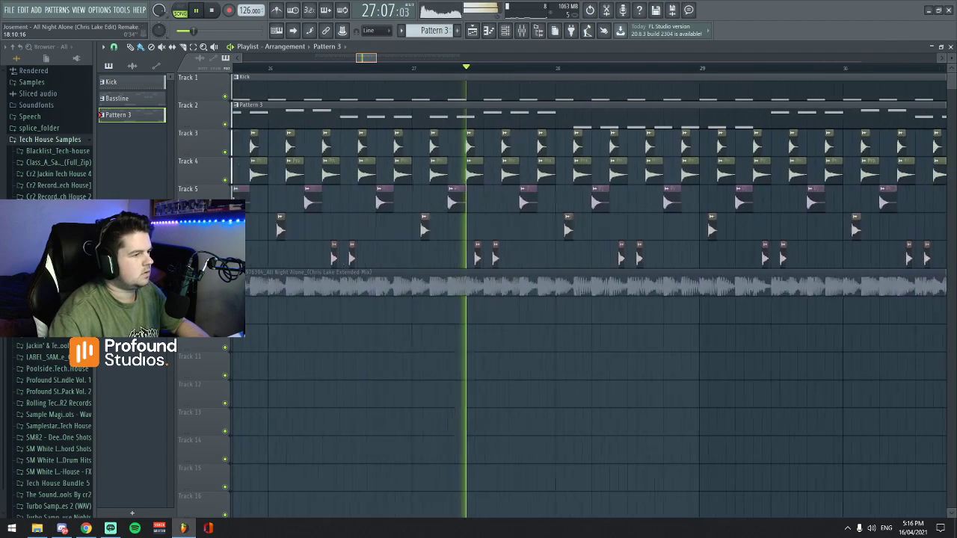
pyautogui.press('space')
pyautogui.scroll(-8, 386, 61)
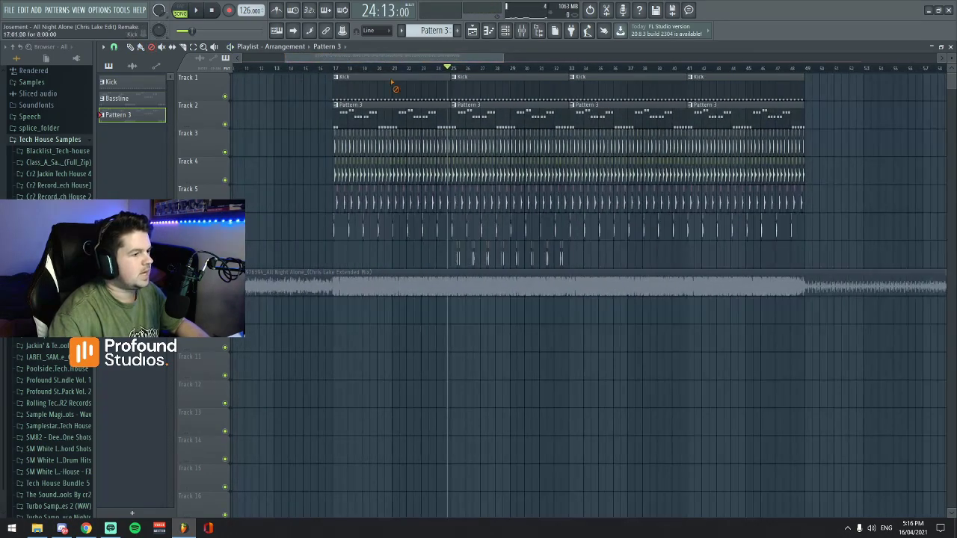
pyautogui.scroll(-4, 384, 64)
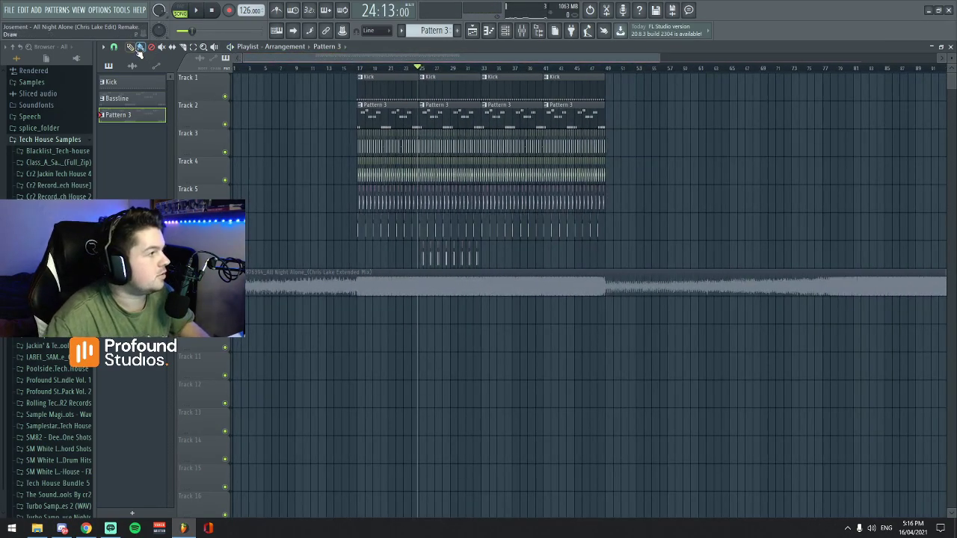